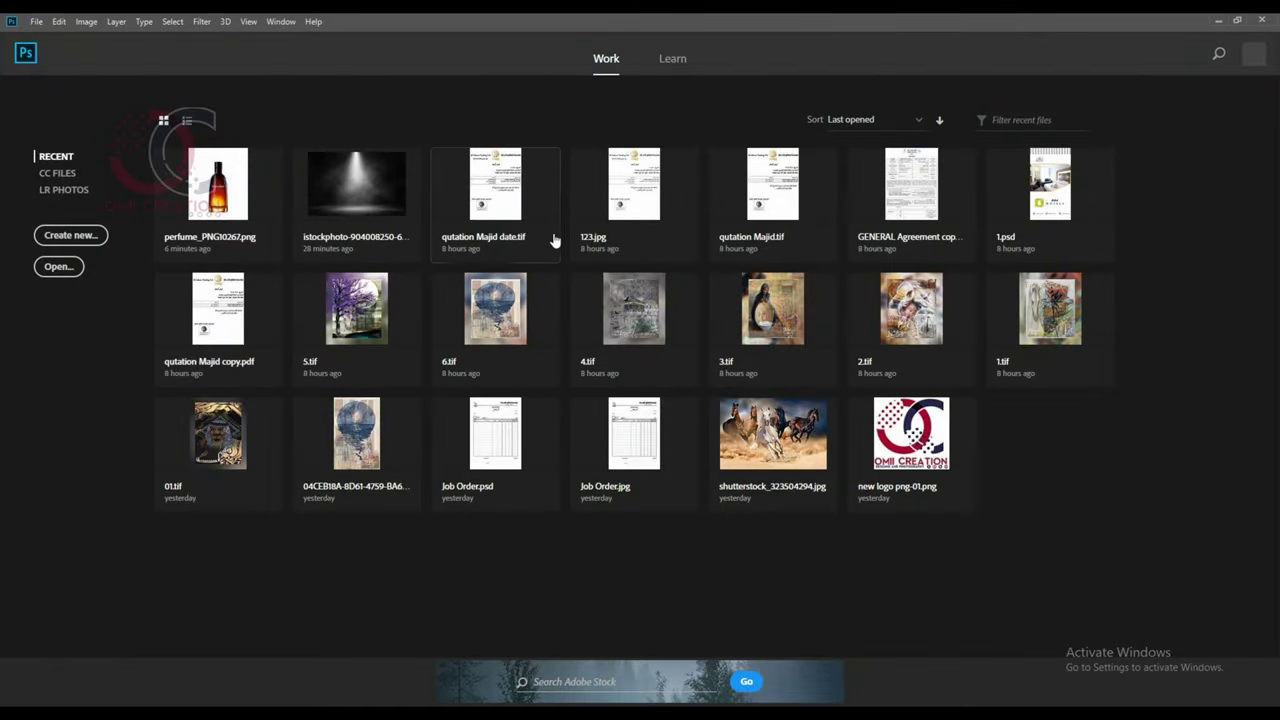
# - Create a new 1000 × 1000 px document from the Art & Illustration presets
pyautogui.hotkey('ctrl', 'n')
pyautogui.click(665, 161)
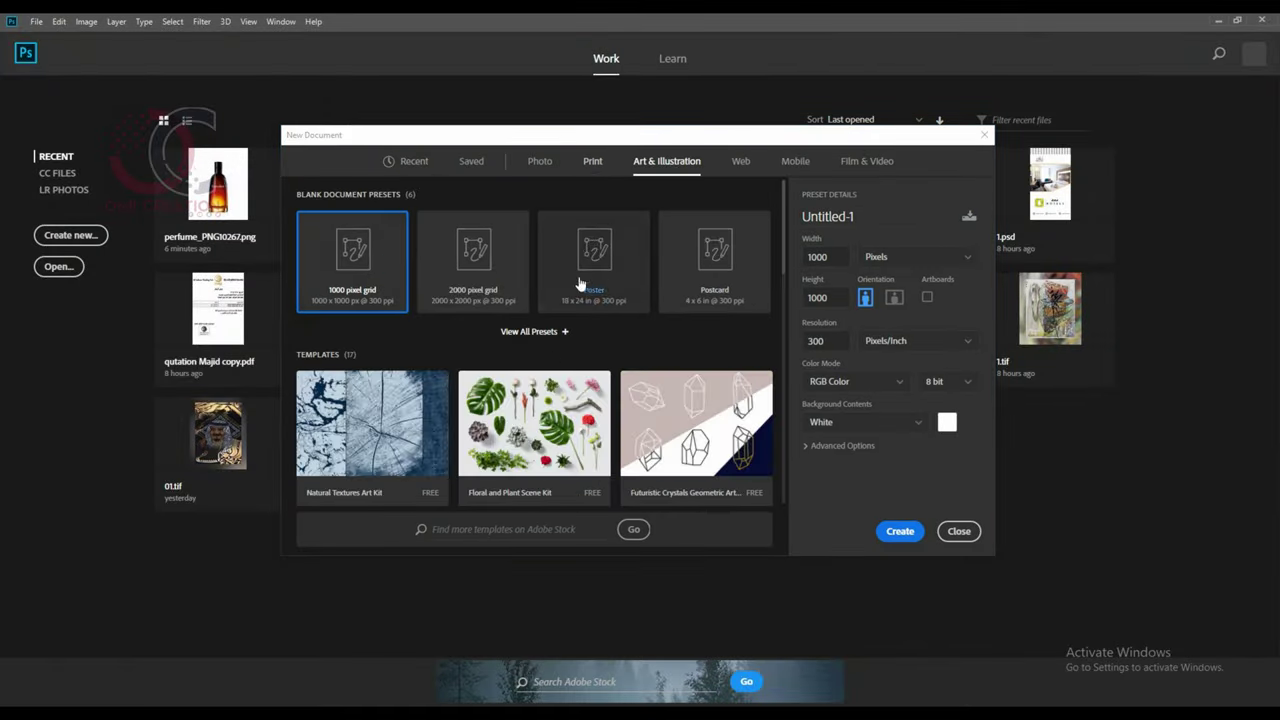
pyautogui.press('Return')
# - Unlock the Background as Layer 0 and bring up the file browser to open an image
pyautogui.doubleClick(1060, 249)
pyautogui.press('Return')
pyautogui.click(36, 21)
pyautogui.click(83, 84)
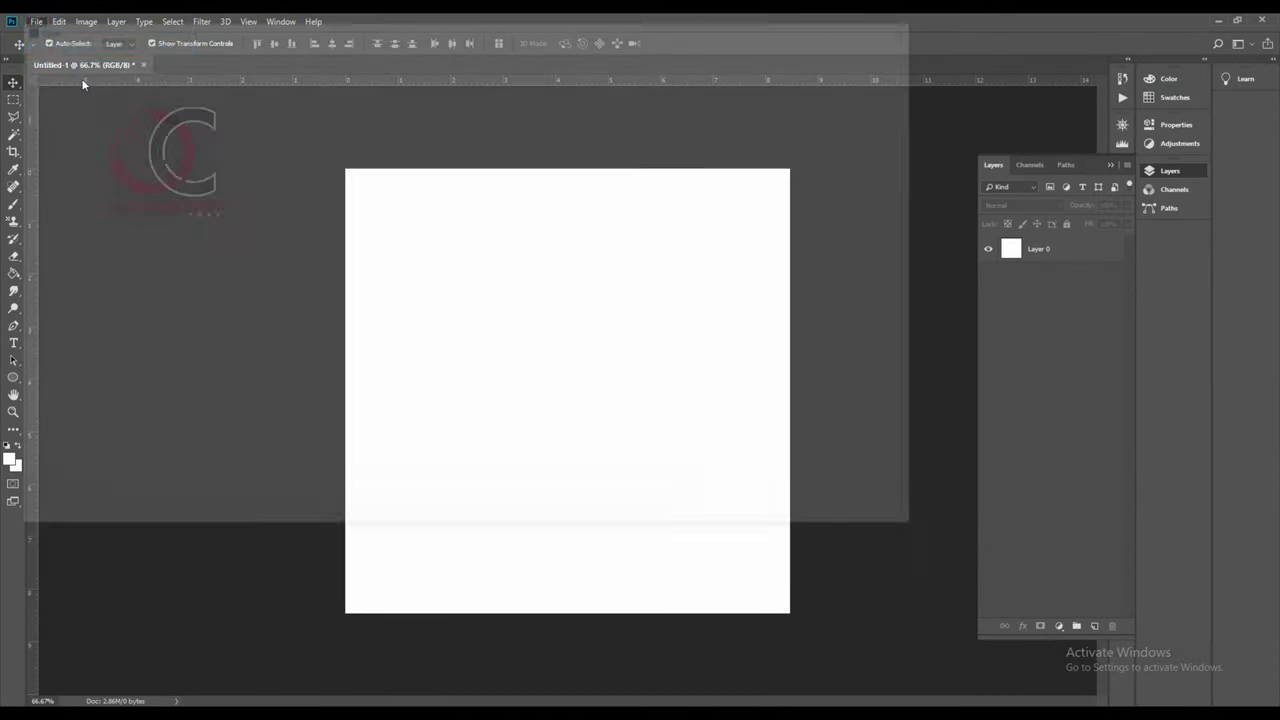
# - Open perfume_PNG10267.png from the Desktop's Product Design folder
pyautogui.click(55, 174)
pyautogui.doubleClick(157, 143)
pyautogui.click(166, 120)
pyautogui.click(820, 514)
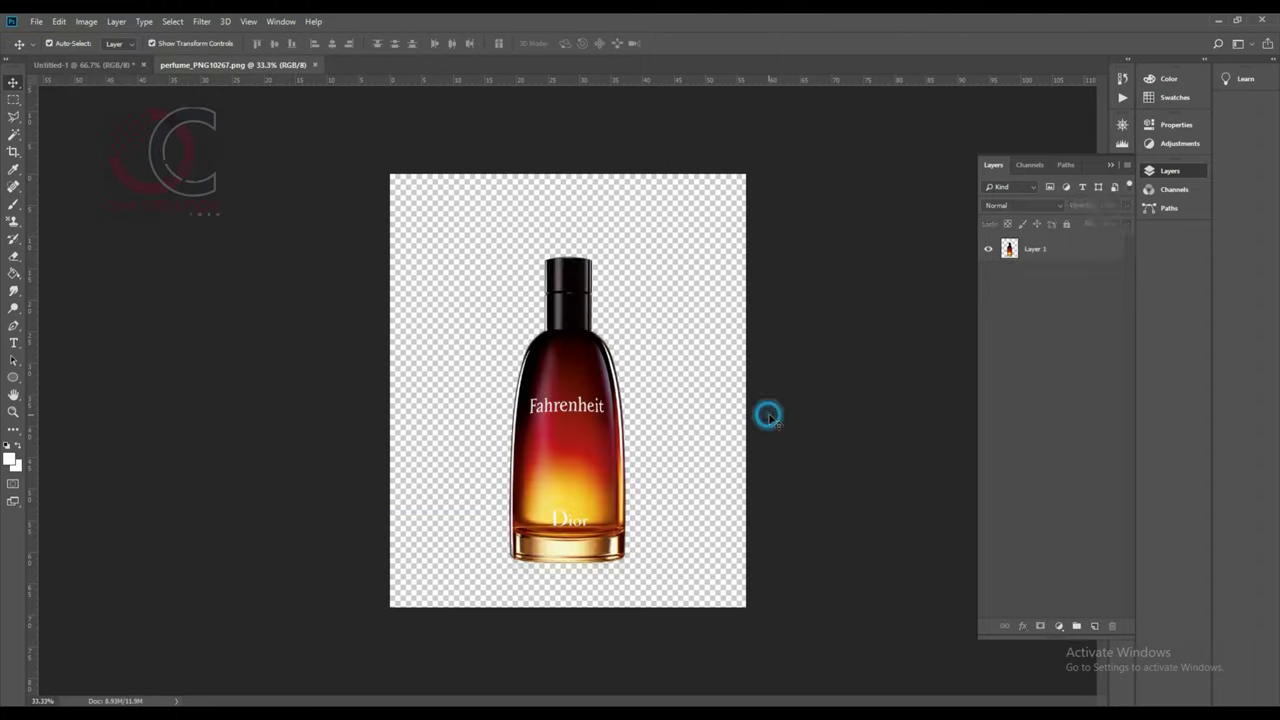
# - Drag the bottle into Untitled-1, scale it down, and centre it on the canvas
pyautogui.moveTo(768, 416); pyautogui.dragTo(471, 343)
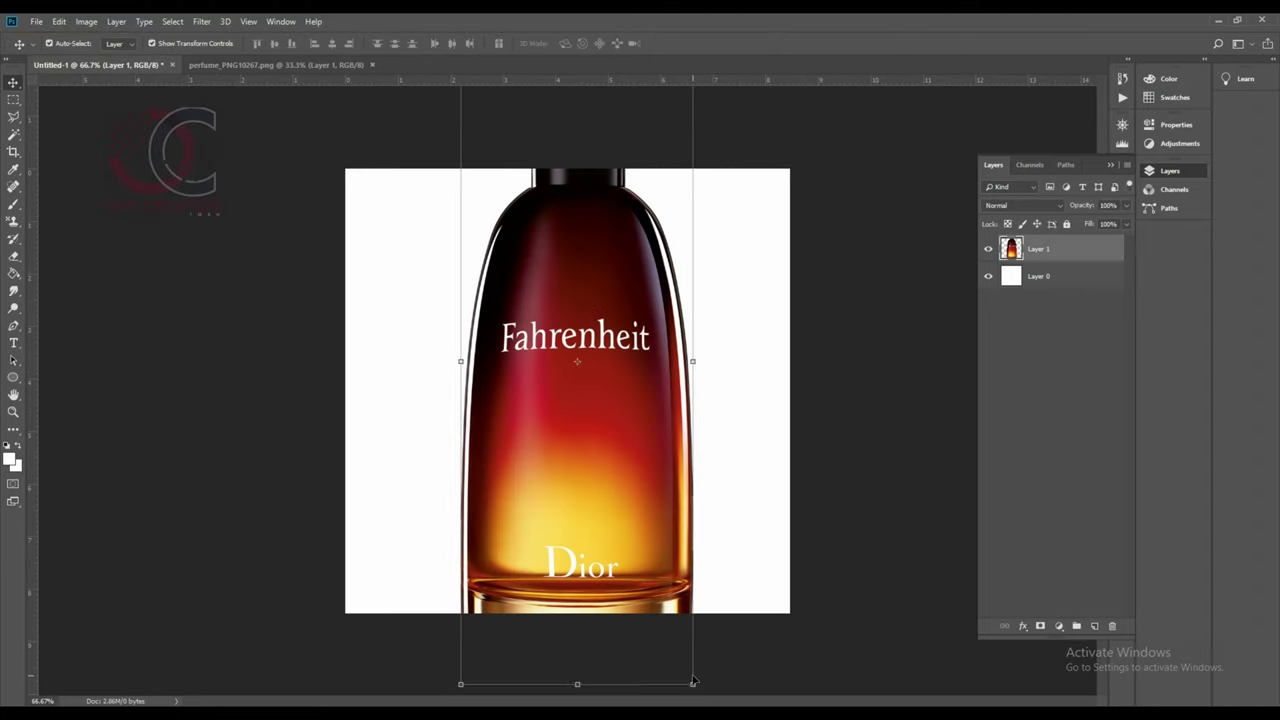
pyautogui.moveTo(693, 683); pyautogui.dragTo(622, 485)
pyautogui.press('Return')
pyautogui.click(885, 387)
pyautogui.moveTo(594, 405); pyautogui.dragTo(584, 407)
pyautogui.click(847, 374)
pyautogui.click(1100, 276)
pyautogui.click(1084, 335)
pyautogui.click(13, 377)
# - Draw a rectangle, move it beneath the bottle layer, and give it an orange Color Overlay
pyautogui.rightClick(13, 377)
pyautogui.click(70, 381)
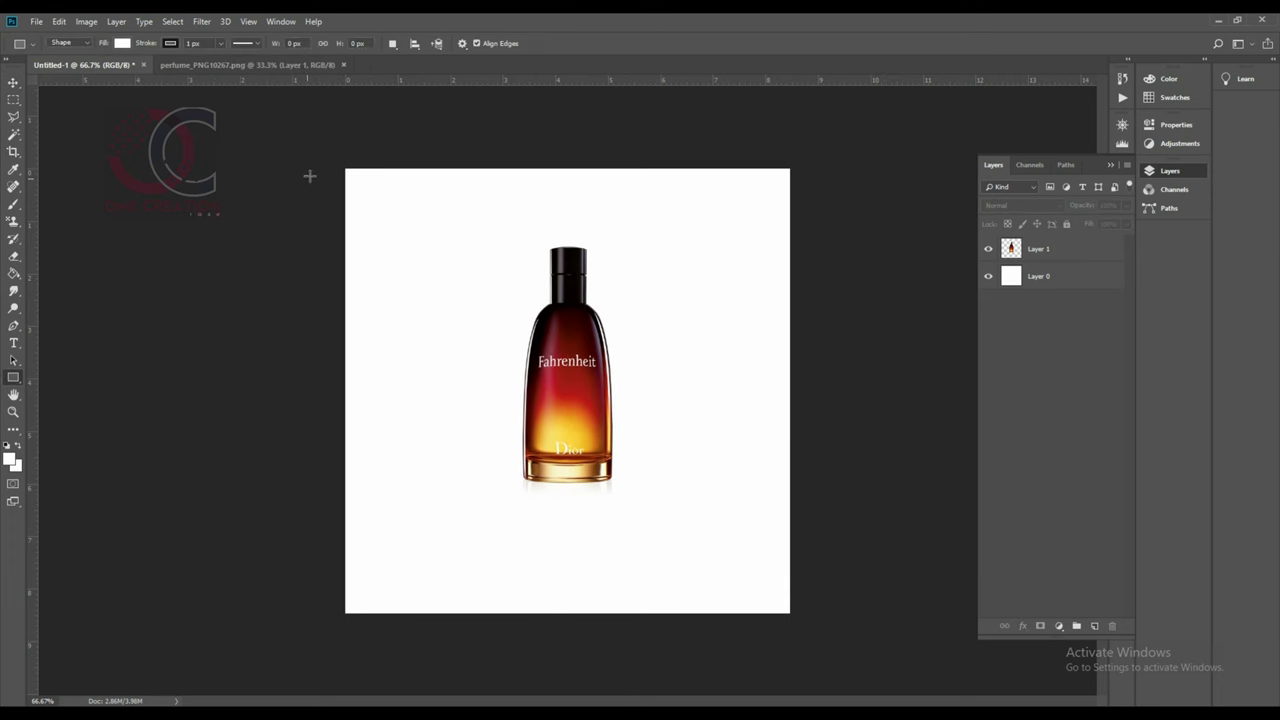
pyautogui.moveTo(620, 380); pyautogui.dragTo(789, 451)
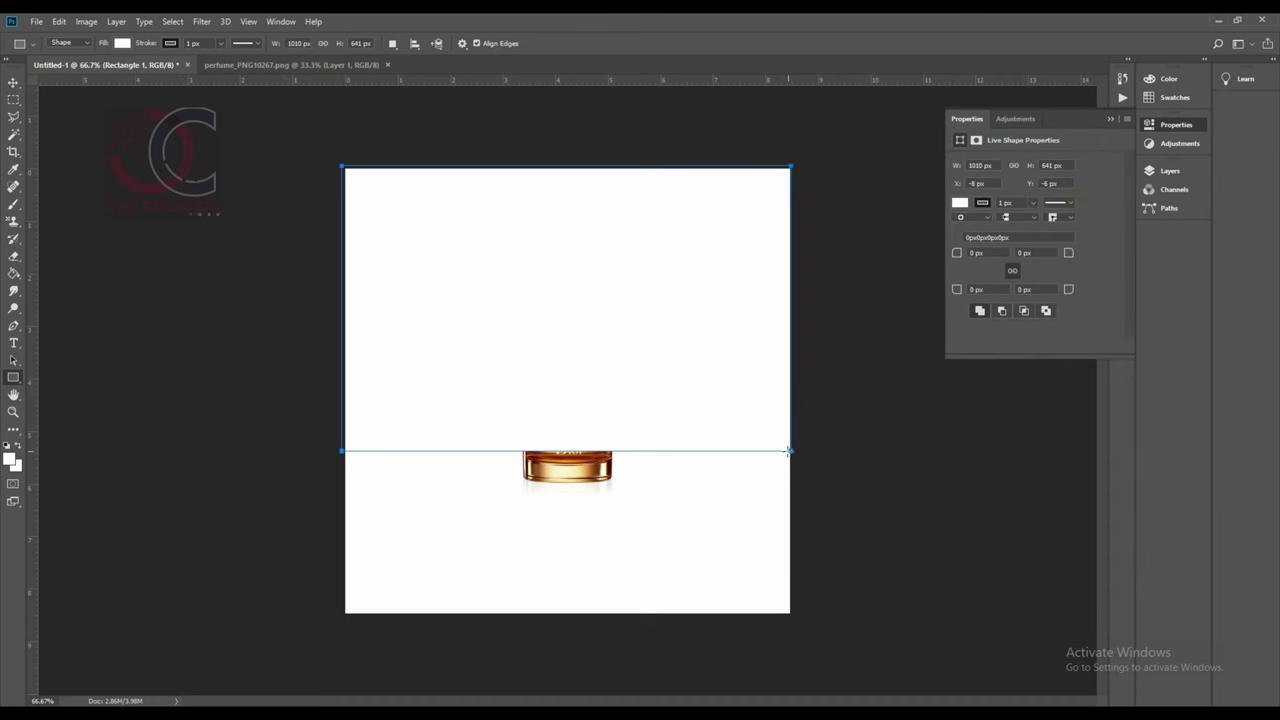
pyautogui.click(1110, 119)
pyautogui.click(1170, 170)
pyautogui.moveTo(1110, 251); pyautogui.dragTo(1089, 277)
pyautogui.doubleClick(1089, 277)
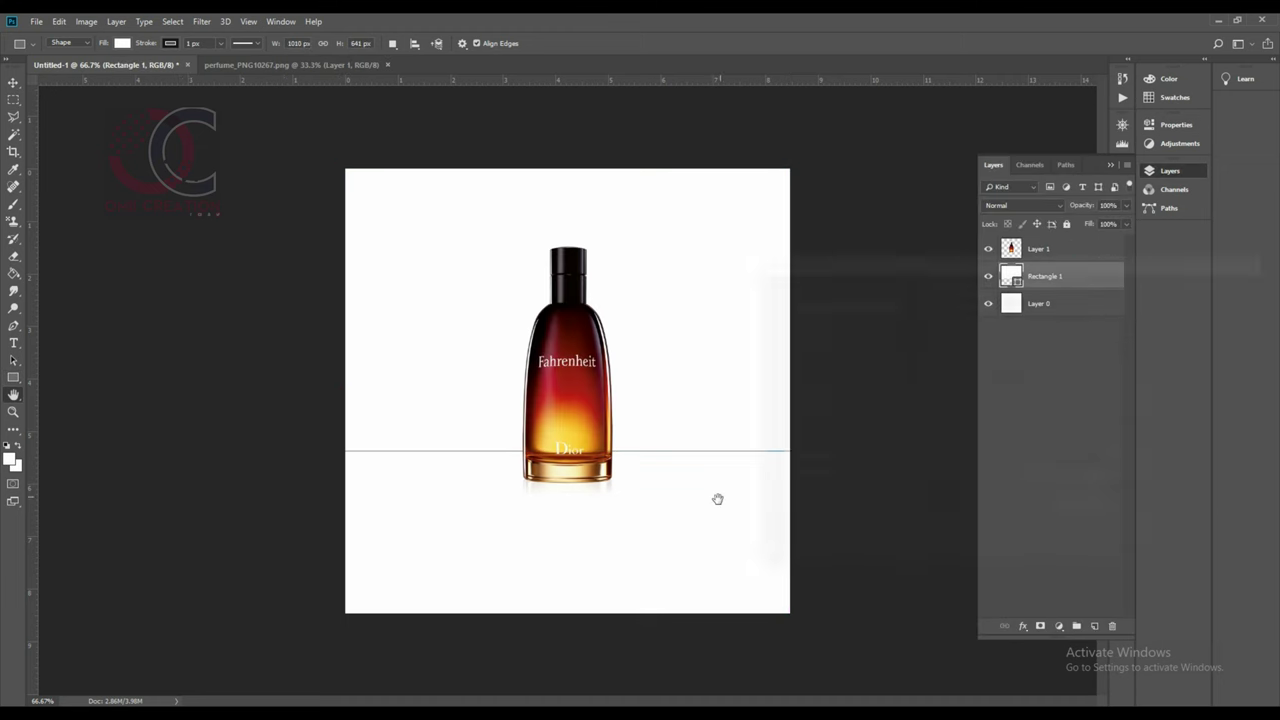
pyautogui.click(784, 442)
pyautogui.click(1205, 290)
# - Stretch the rectangle to fill the canvas, nudge the bottle lower, and duplicate the bottle layer
pyautogui.hotkey('ctrl', 't')
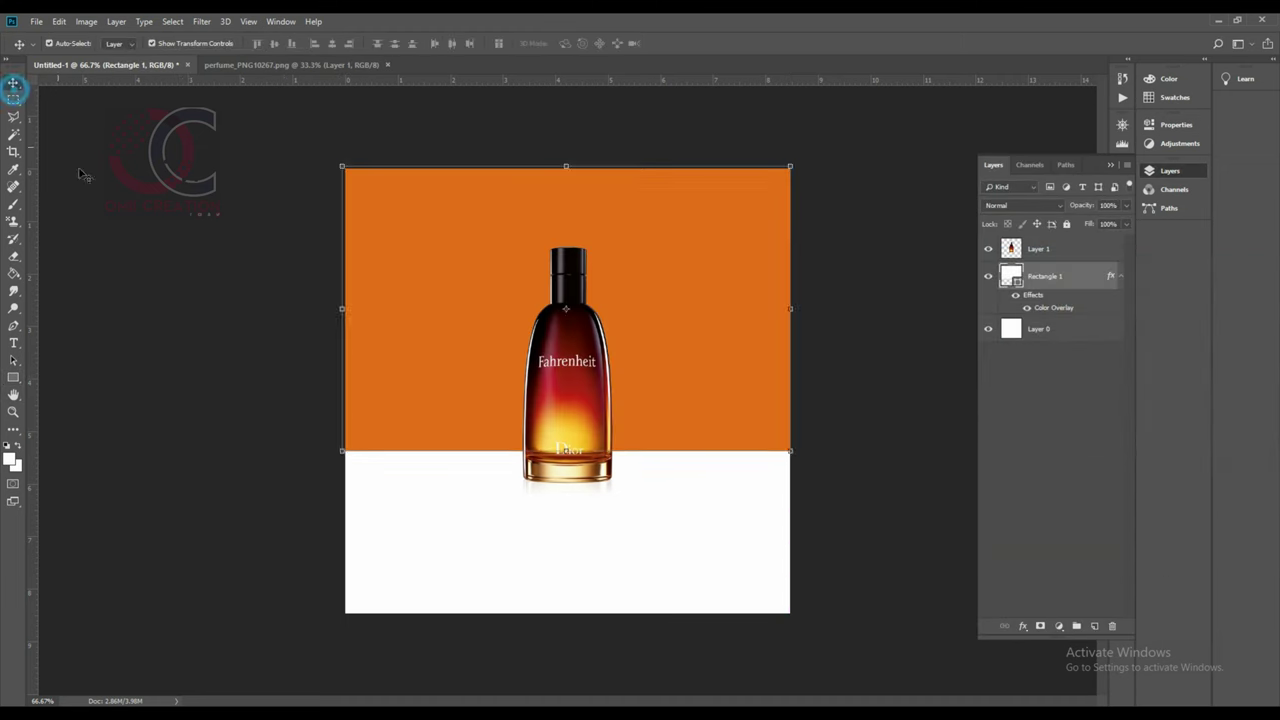
pyautogui.moveTo(566, 452); pyautogui.dragTo(564, 608)
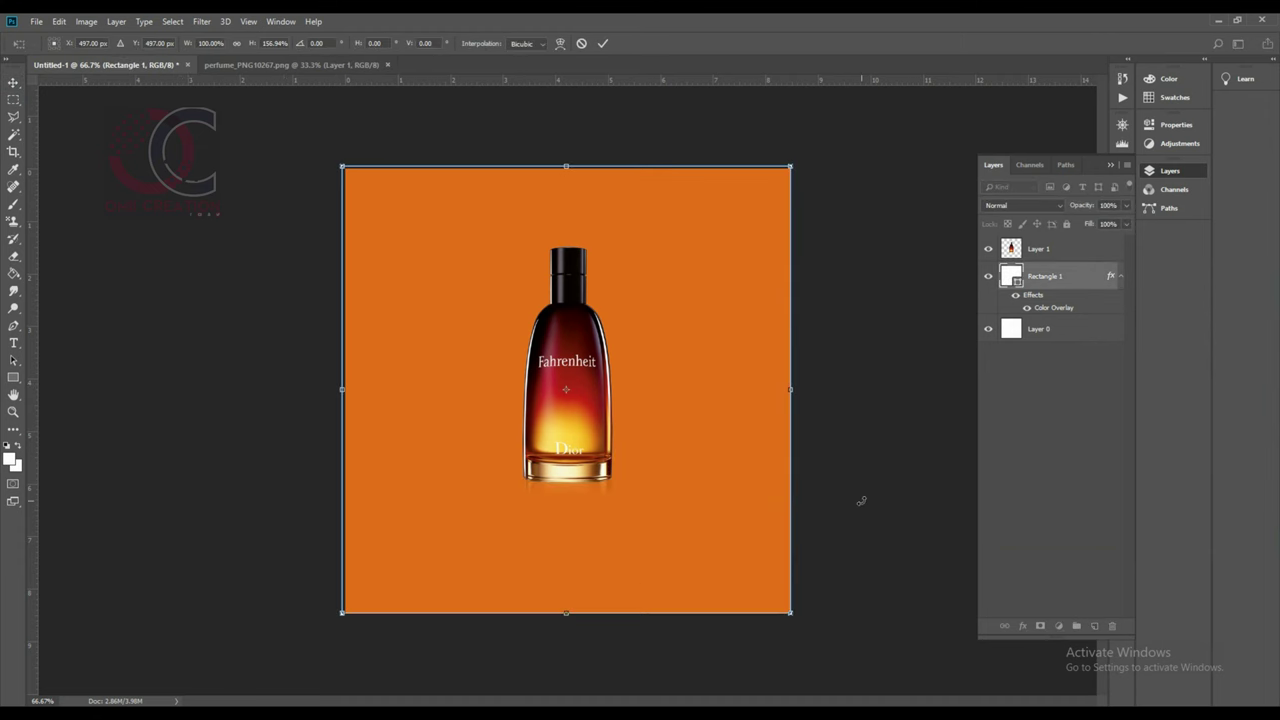
pyautogui.press('Return')
pyautogui.moveTo(566, 390); pyautogui.dragTo(566, 398)
pyautogui.moveTo(1040, 249); pyautogui.dragTo(1094, 625)
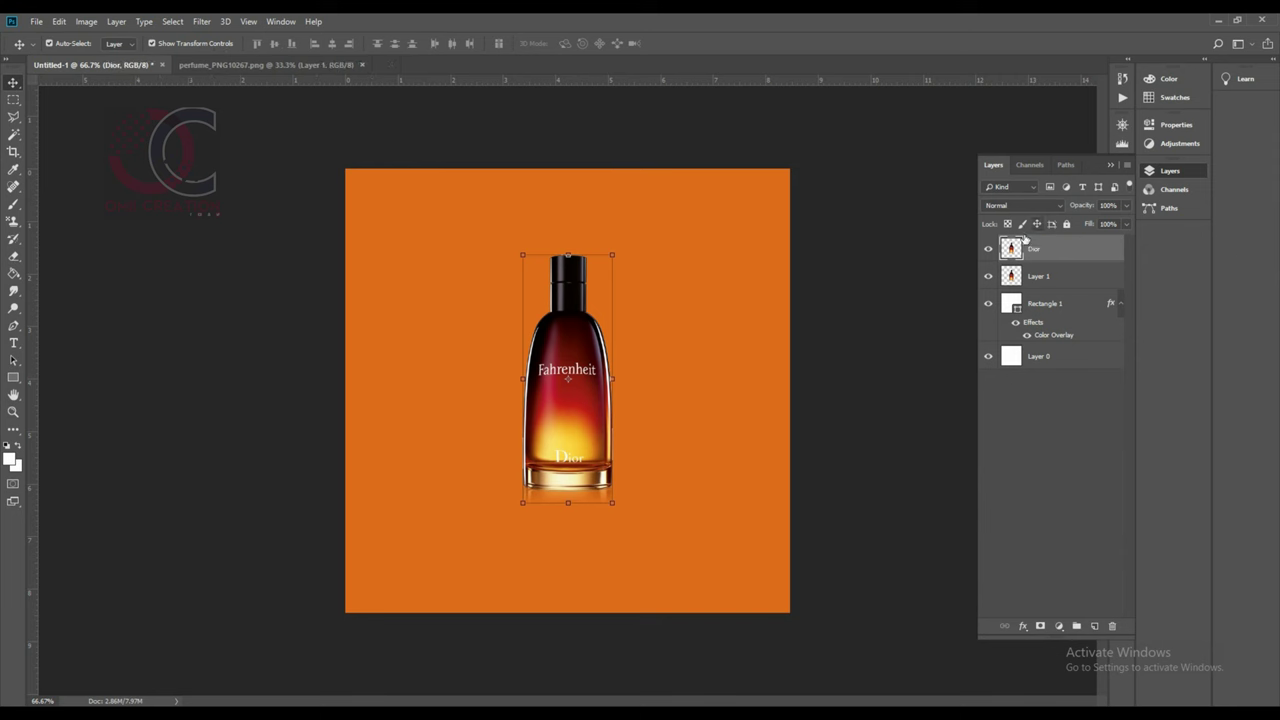
# - Rename the lower bottle copy Dior Shadow, flip it, and line it up under the bottle base
pyautogui.doubleClick(1038, 276)
pyautogui.write('Dior Shadow')
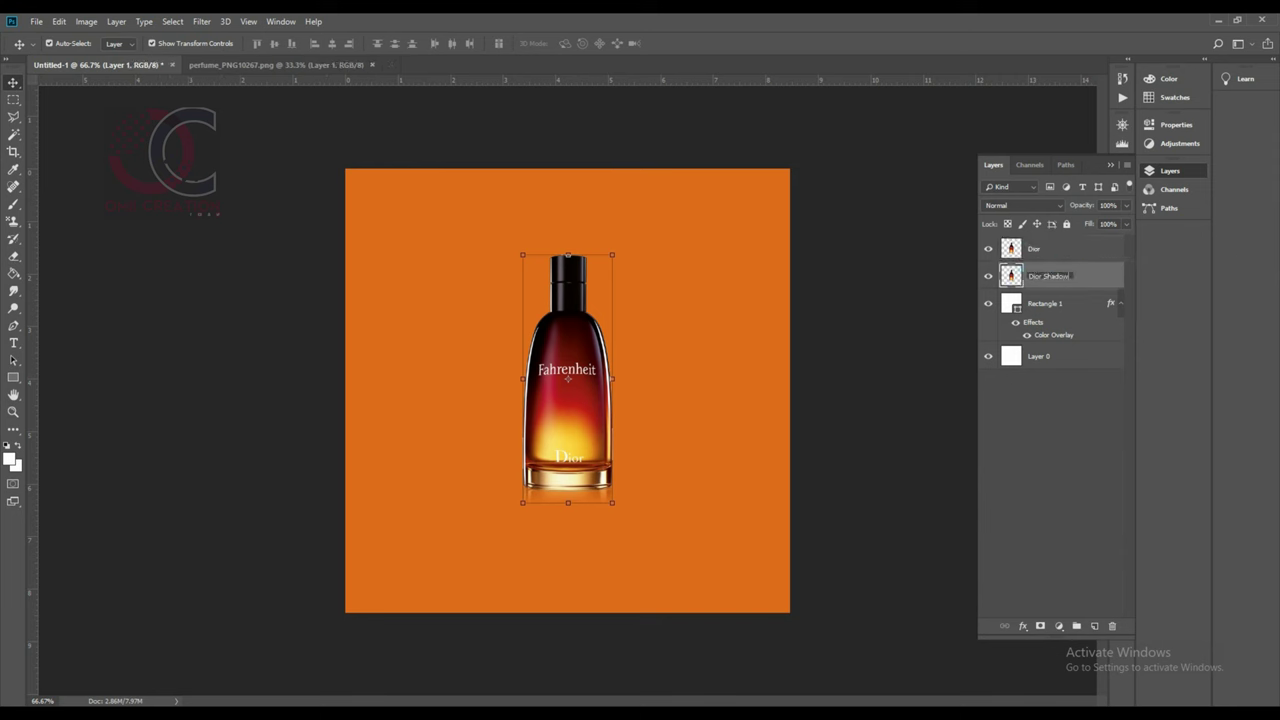
pyautogui.moveTo(568, 256); pyautogui.dragTo(569, 700)
pyautogui.moveTo(576, 582); pyautogui.dragTo(578, 545)
pyautogui.press('Return')
# - Apply a Gaussian Blur to the reflection and select the orange rectangle layer
pyautogui.click(201, 21)
pyautogui.click(400, 237)
pyautogui.click(806, 335)
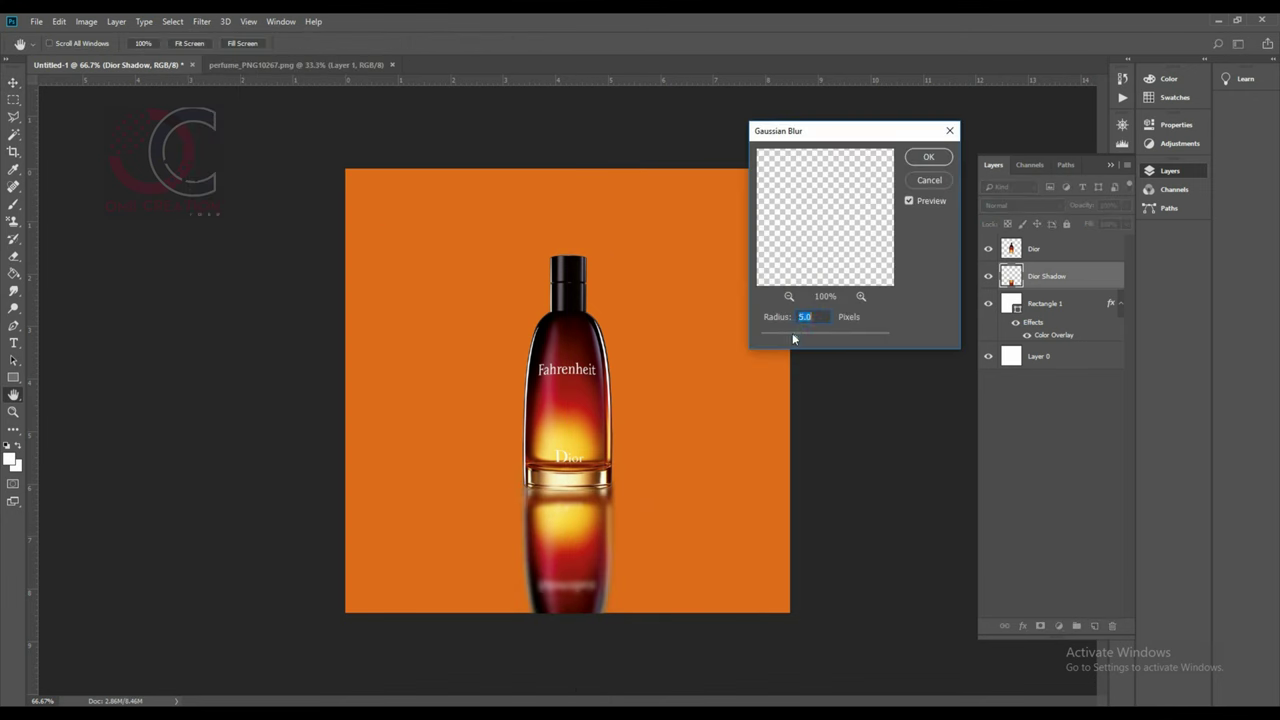
pyautogui.press('Return')
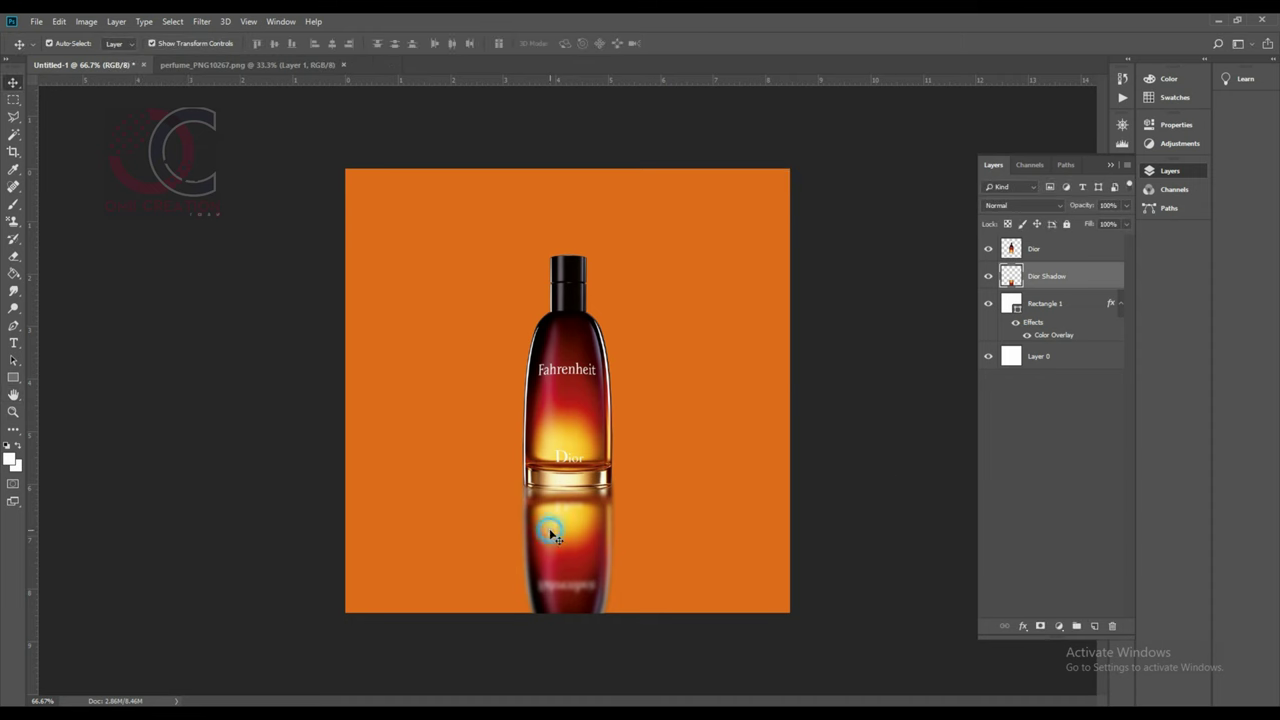
pyautogui.click(668, 403)
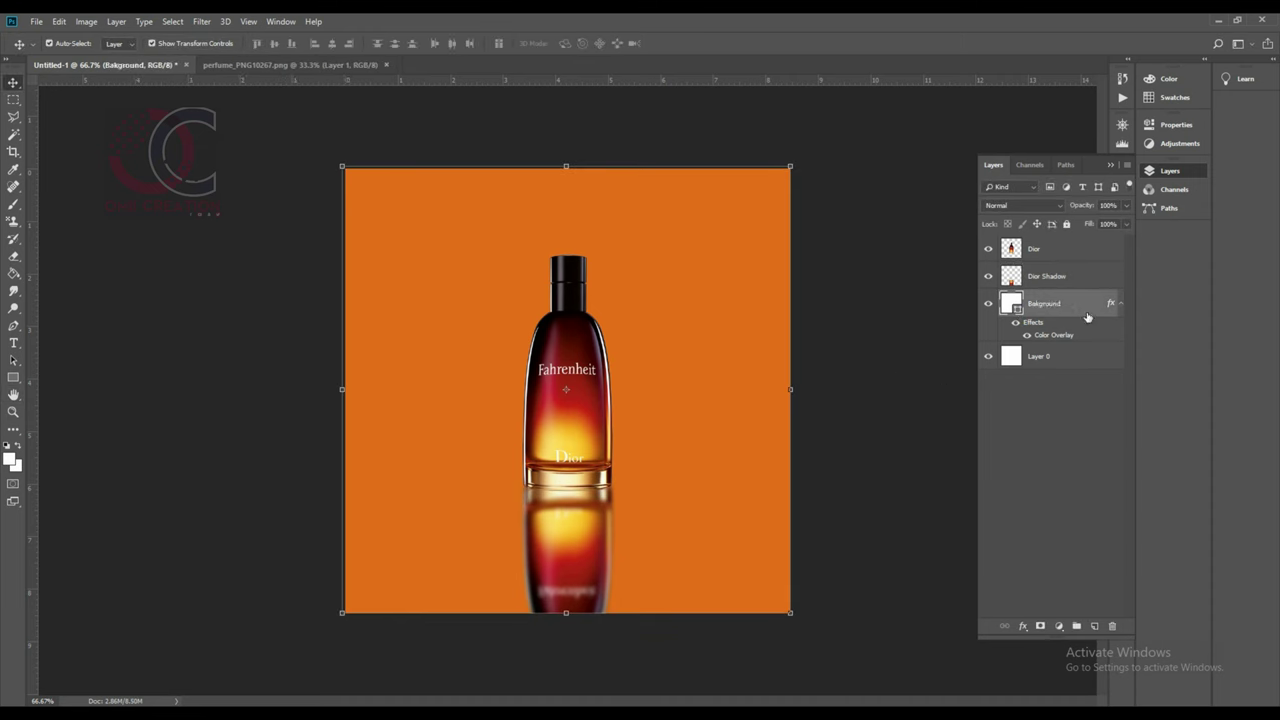
# - Replace the Bakground layer's orange Color Overlay with a Gradient Overlay and edit its gradient
pyautogui.doubleClick(1087, 317)
pyautogui.click(790, 441)
pyautogui.click(767, 441)
pyautogui.click(767, 458)
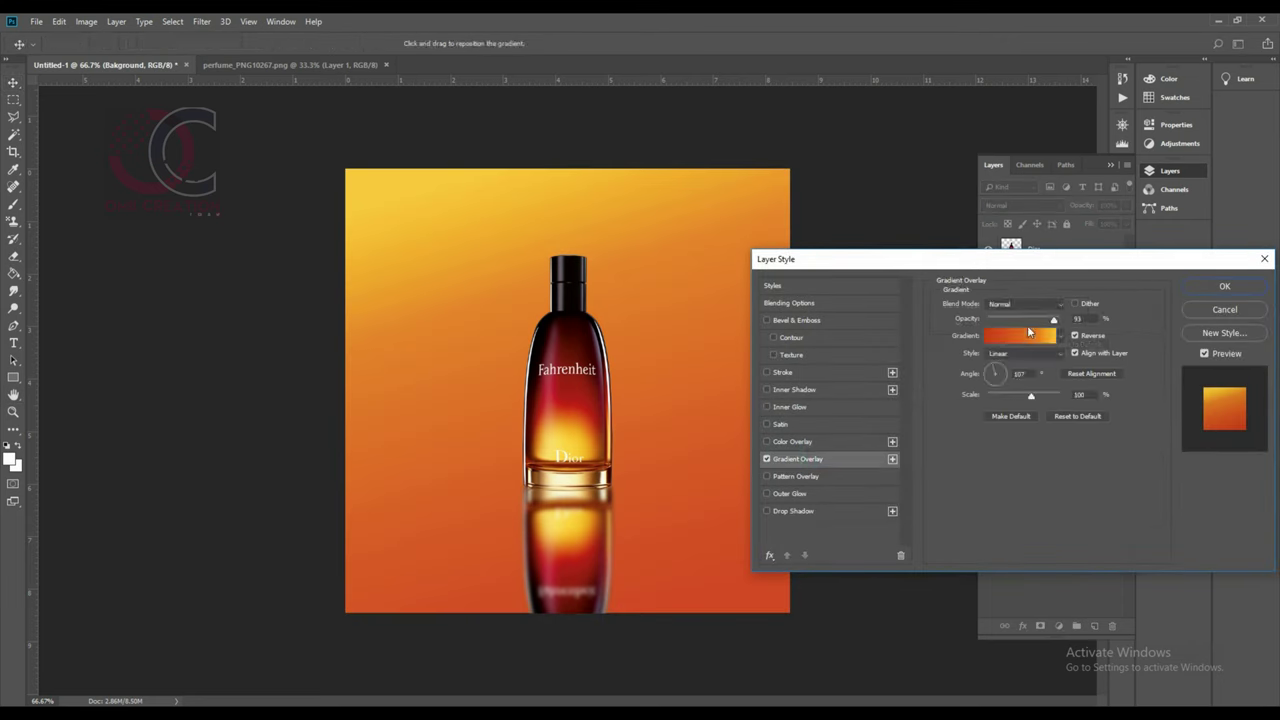
pyautogui.click(1030, 332)
# - Set the left gradient stop to dark red and the right stop to b7190f, sampled from the bottle
pyautogui.click(827, 374)
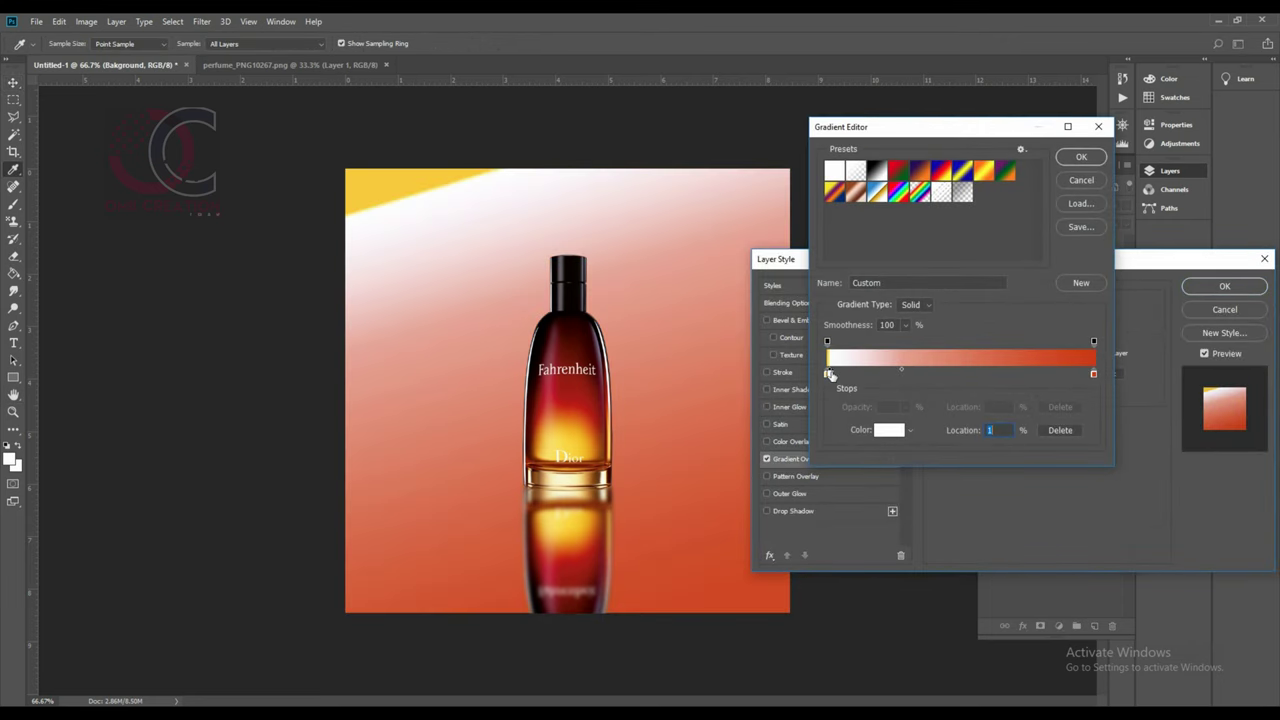
pyautogui.doubleClick(828, 374)
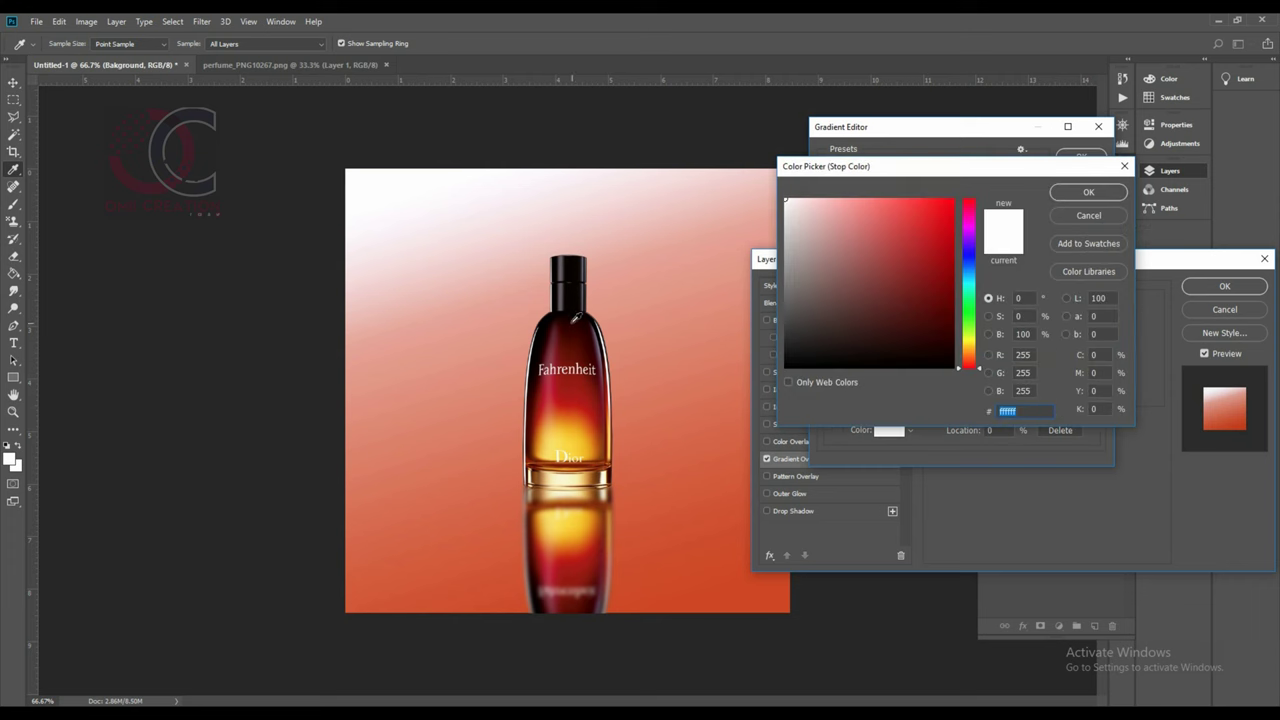
pyautogui.click(567, 412)
pyautogui.click(1068, 201)
pyautogui.doubleClick(1094, 374)
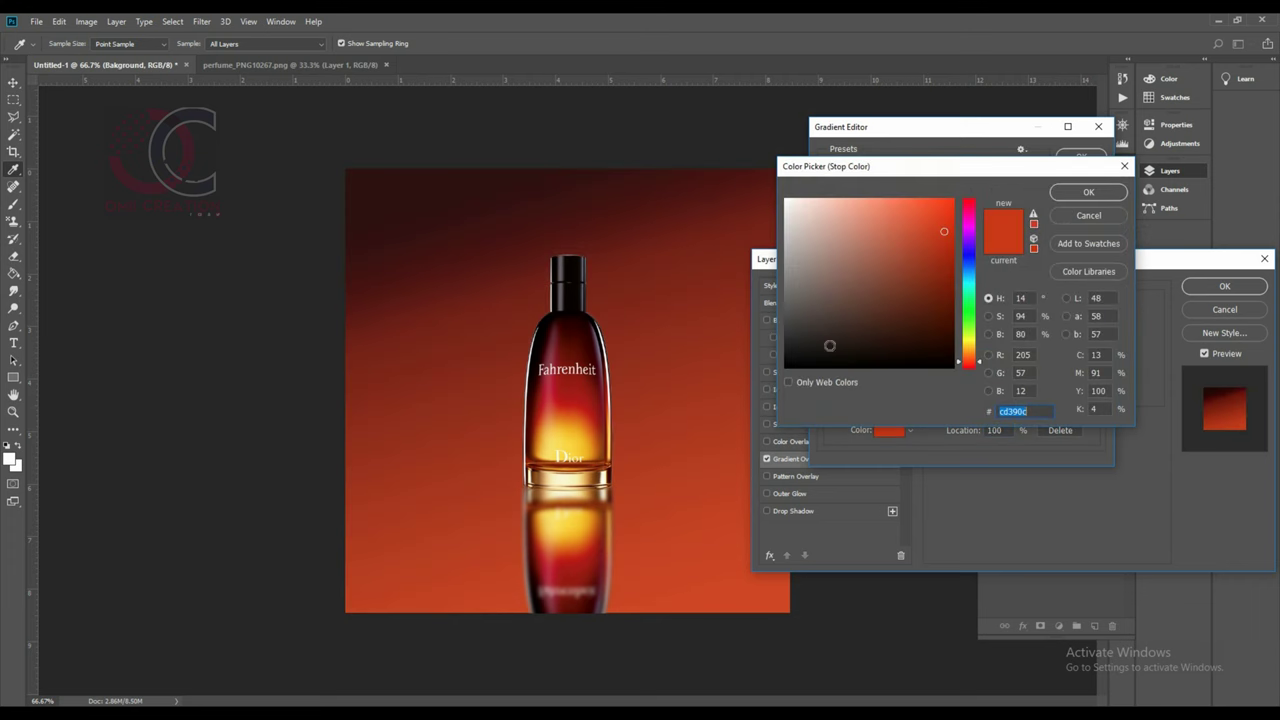
pyautogui.moveTo(577, 411); pyautogui.dragTo(564, 399)
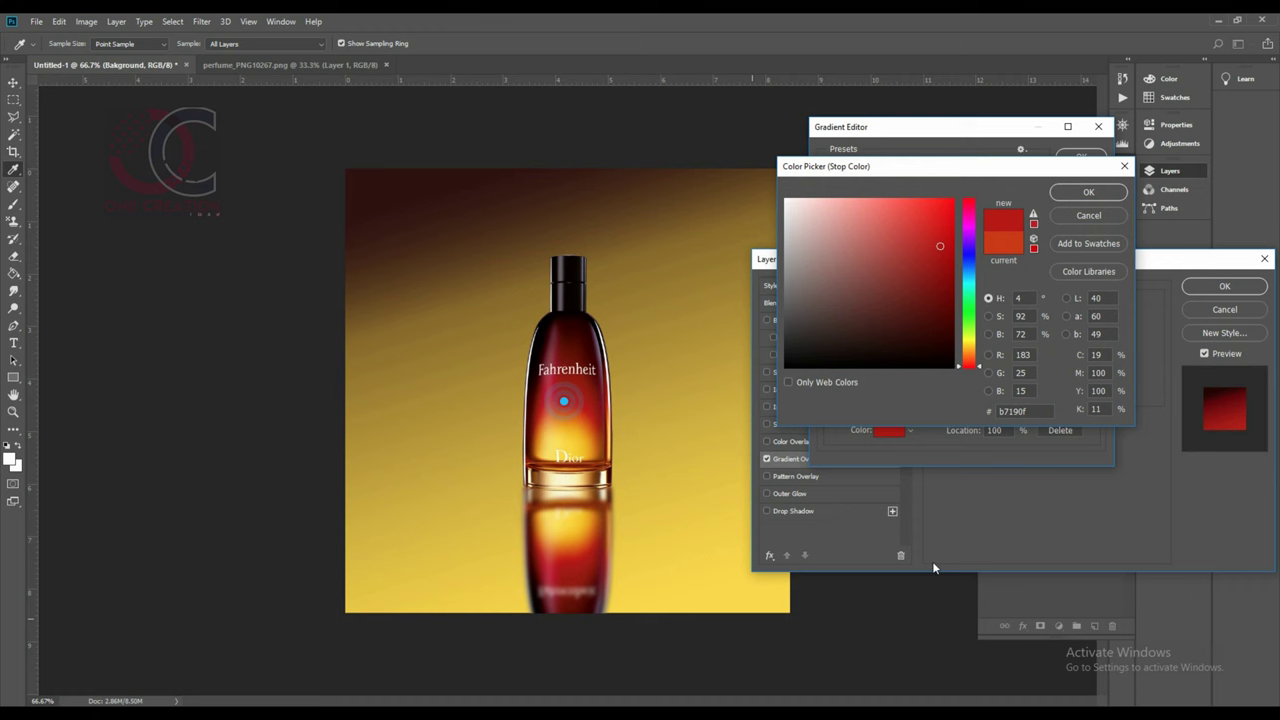
pyautogui.click(1090, 193)
# - Add a middle stop of 8a3743 at 50% and apply the gradient overlay
pyautogui.click(960, 373)
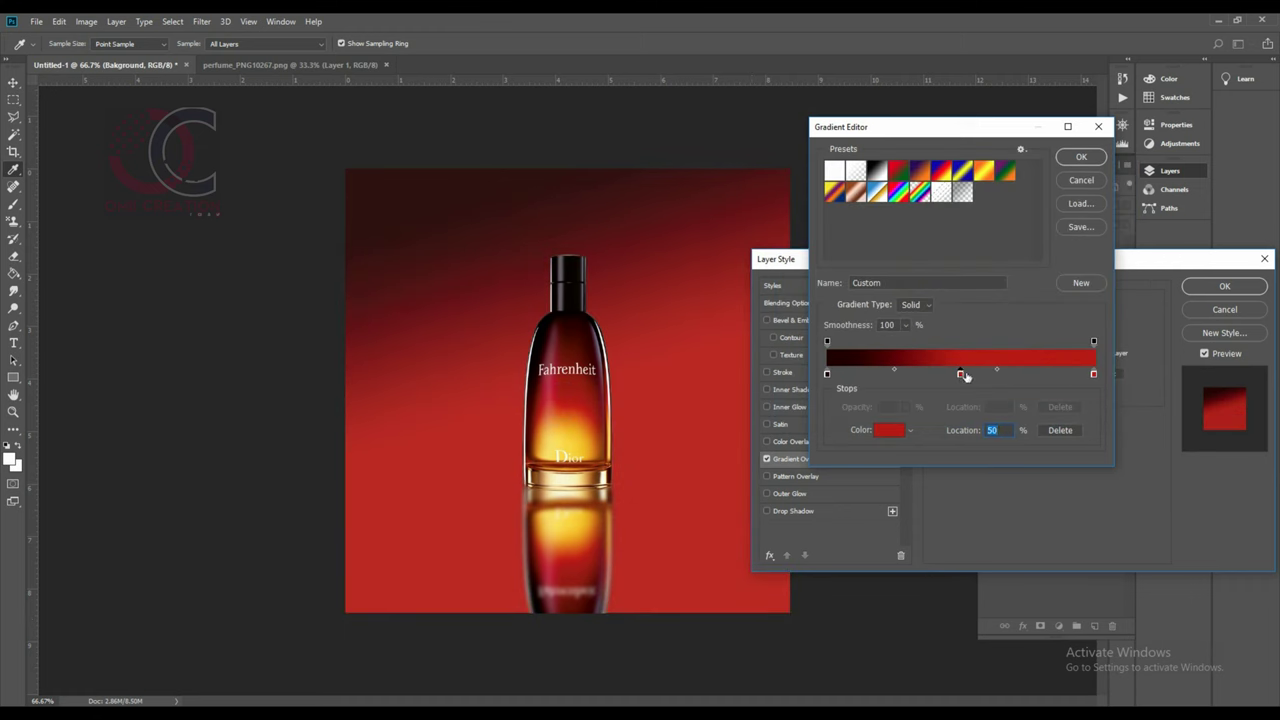
pyautogui.doubleClick(960, 373)
pyautogui.moveTo(585, 395)
pyautogui.mouseDown()
pyautogui.moveTo(540, 385)
pyautogui.moveTo(589, 407)
pyautogui.mouseUp()
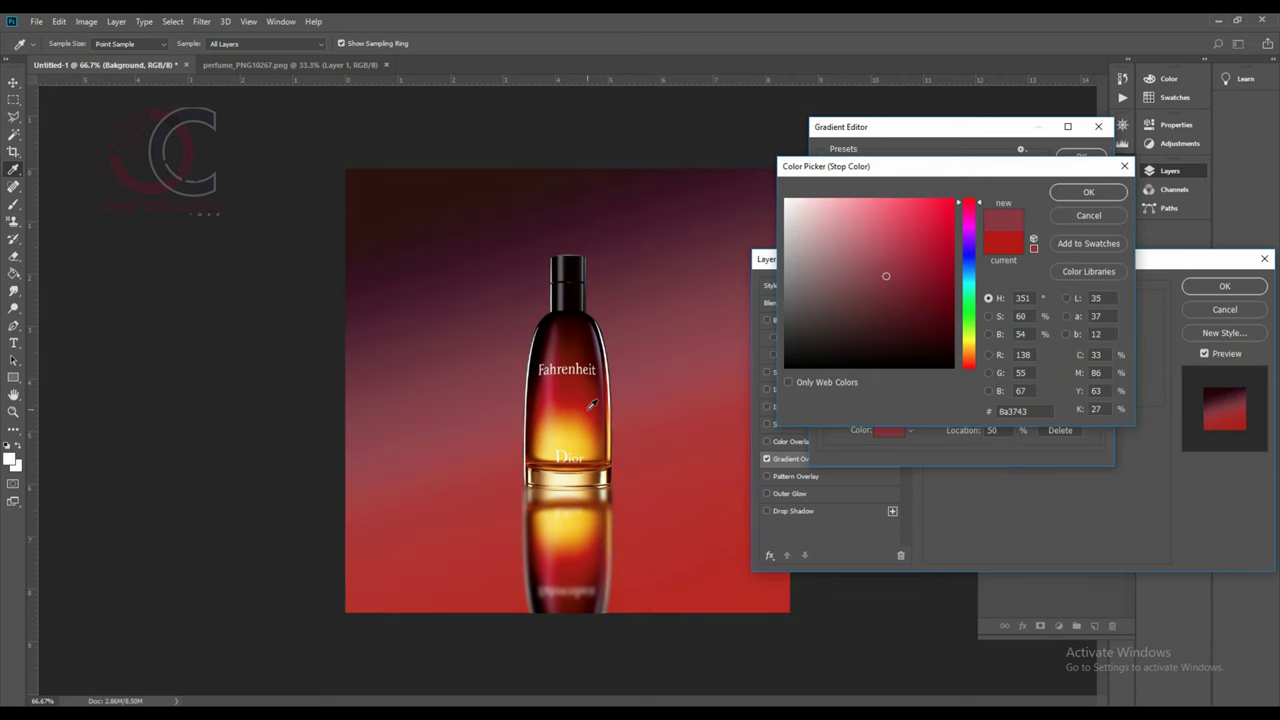
pyautogui.click(1088, 192)
pyautogui.click(1080, 157)
pyautogui.click(1224, 286)
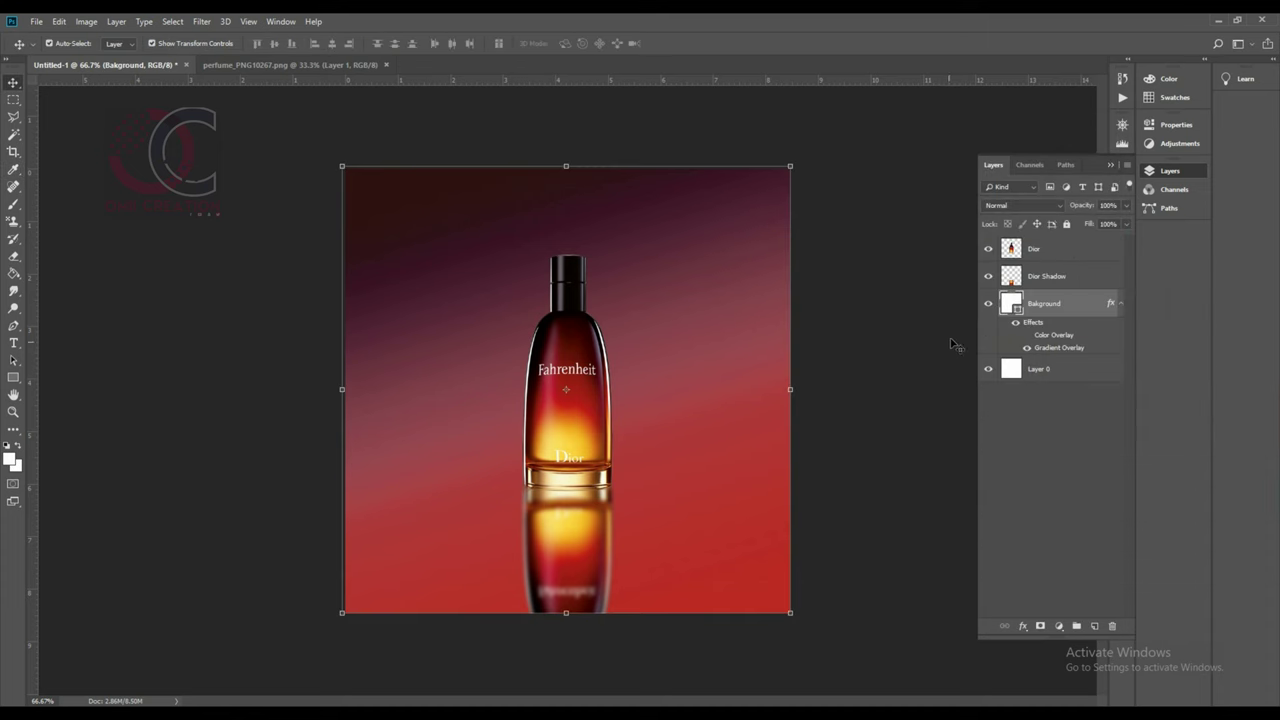
pyautogui.rightClick(13, 377)
# - Draw a large white ellipse and move it down to the canvas bottom edge
pyautogui.click(60, 400)
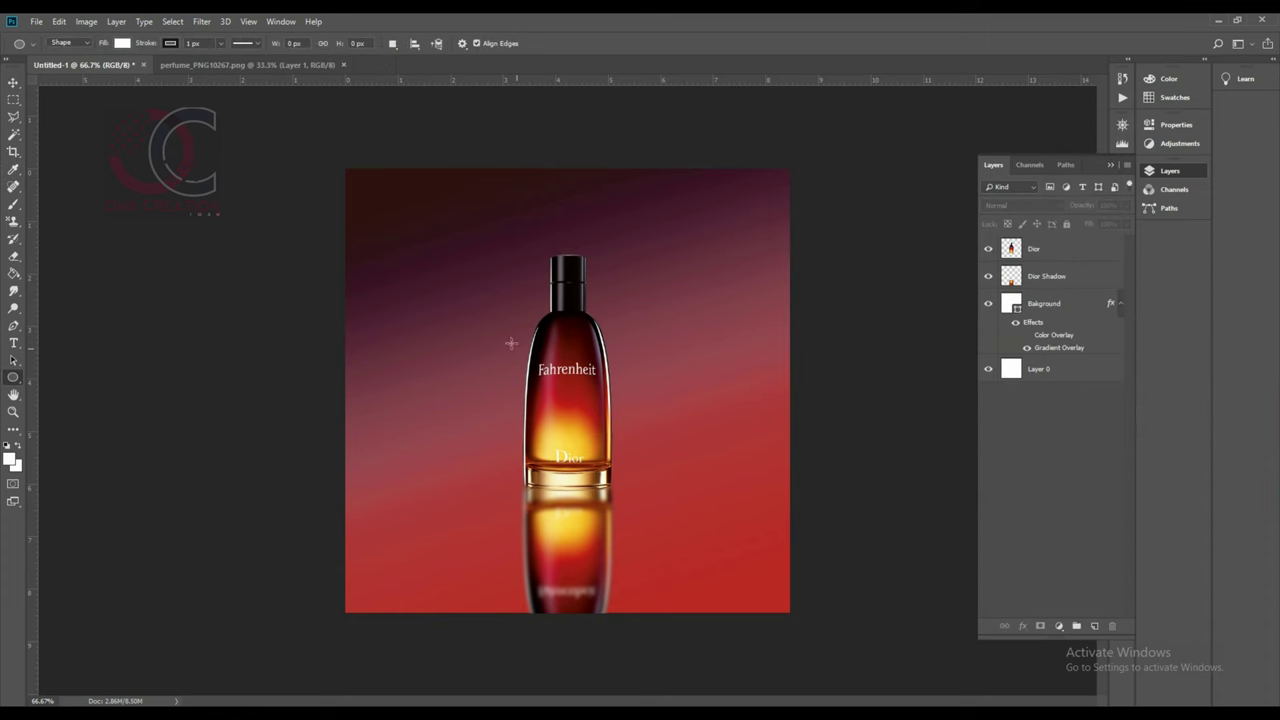
pyautogui.moveTo(631, 487); pyautogui.dragTo(711, 528)
pyautogui.press('v')
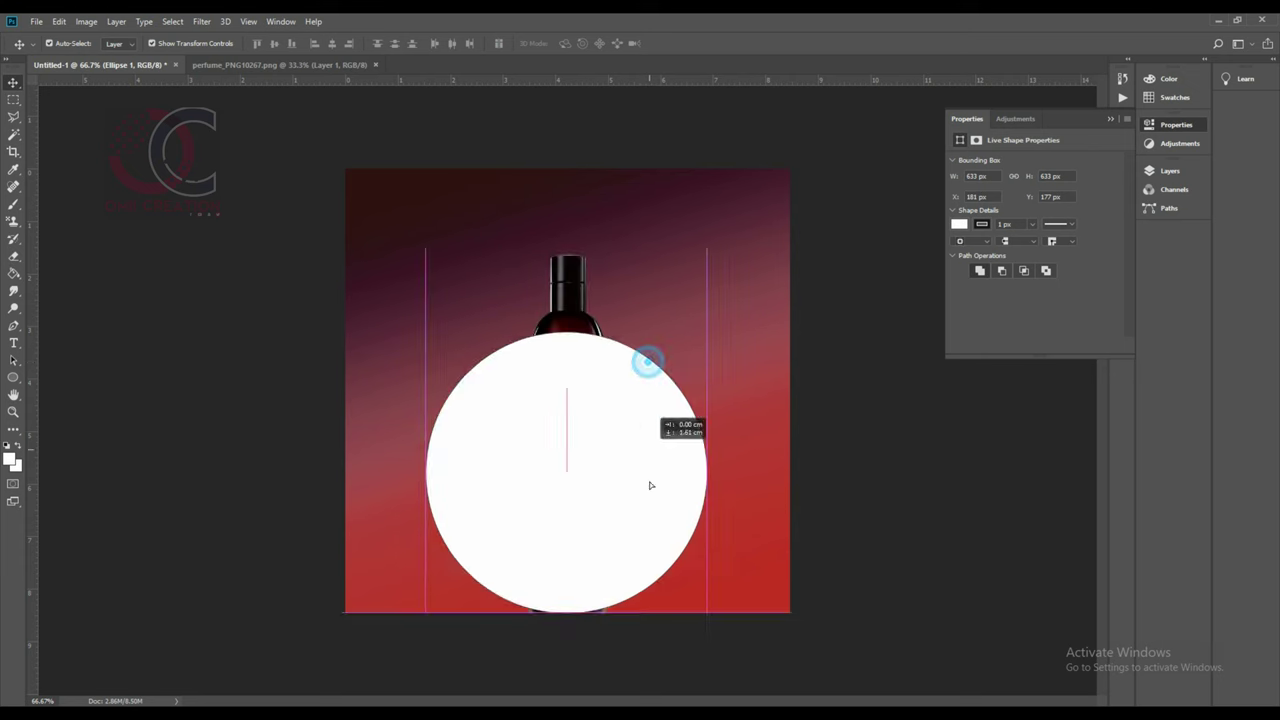
pyautogui.moveTo(646, 363); pyautogui.dragTo(648, 491)
pyautogui.click(586, 457)
pyautogui.click(959, 224)
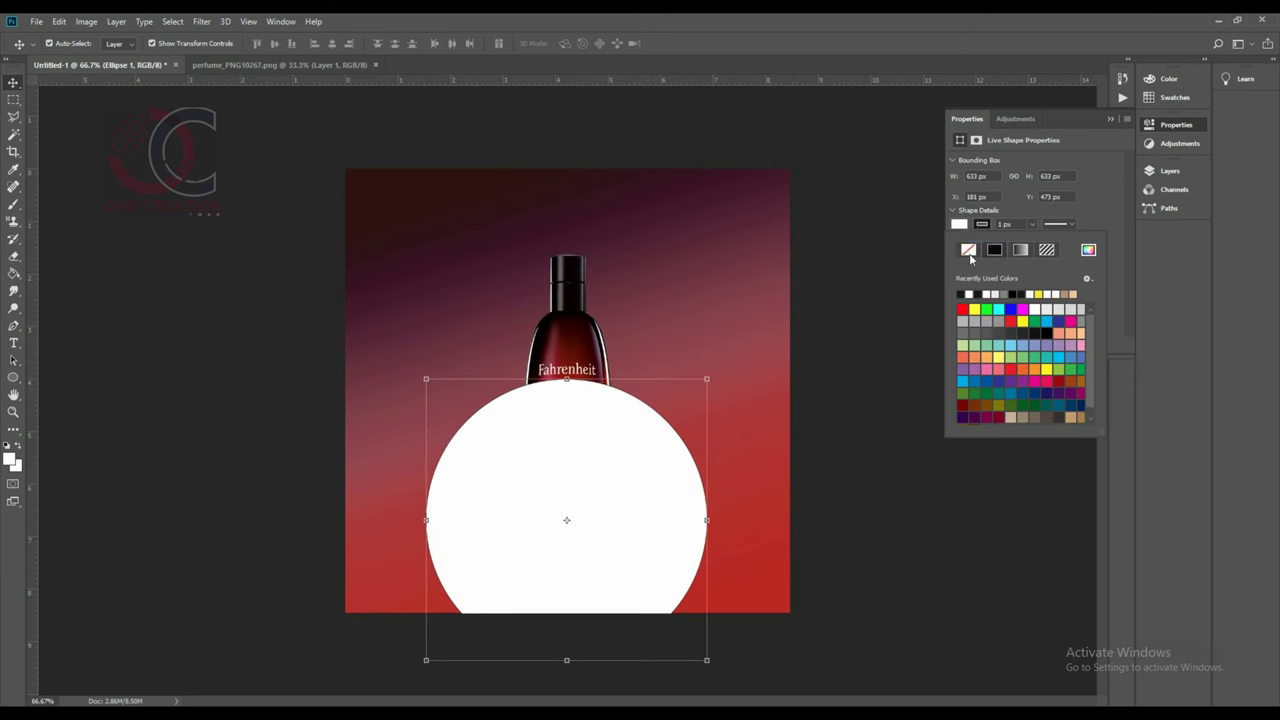
# - Rename the circle layer 'Yellow Fog' and place it beneath Dior Shadow
pyautogui.click(1171, 182)
pyautogui.doubleClick(1045, 248)
pyautogui.write('Yellow Fog')
pyautogui.press('Return')
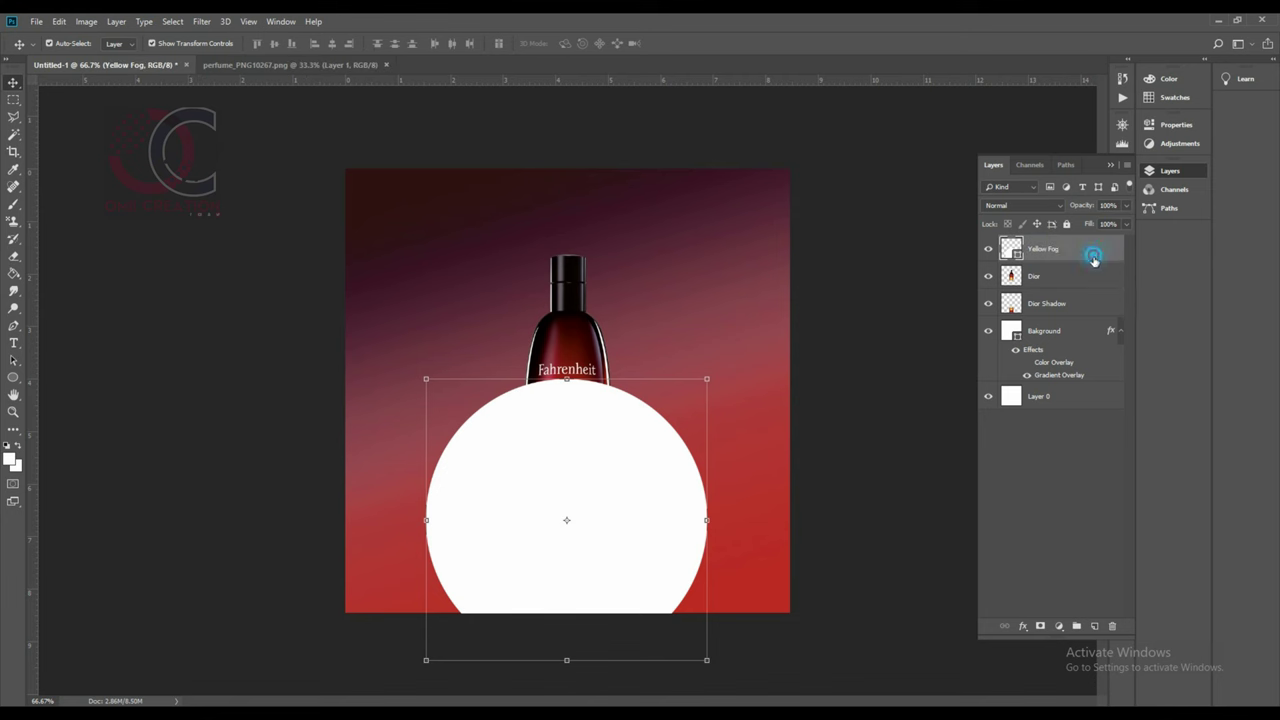
pyautogui.moveTo(1094, 252); pyautogui.dragTo(1087, 323)
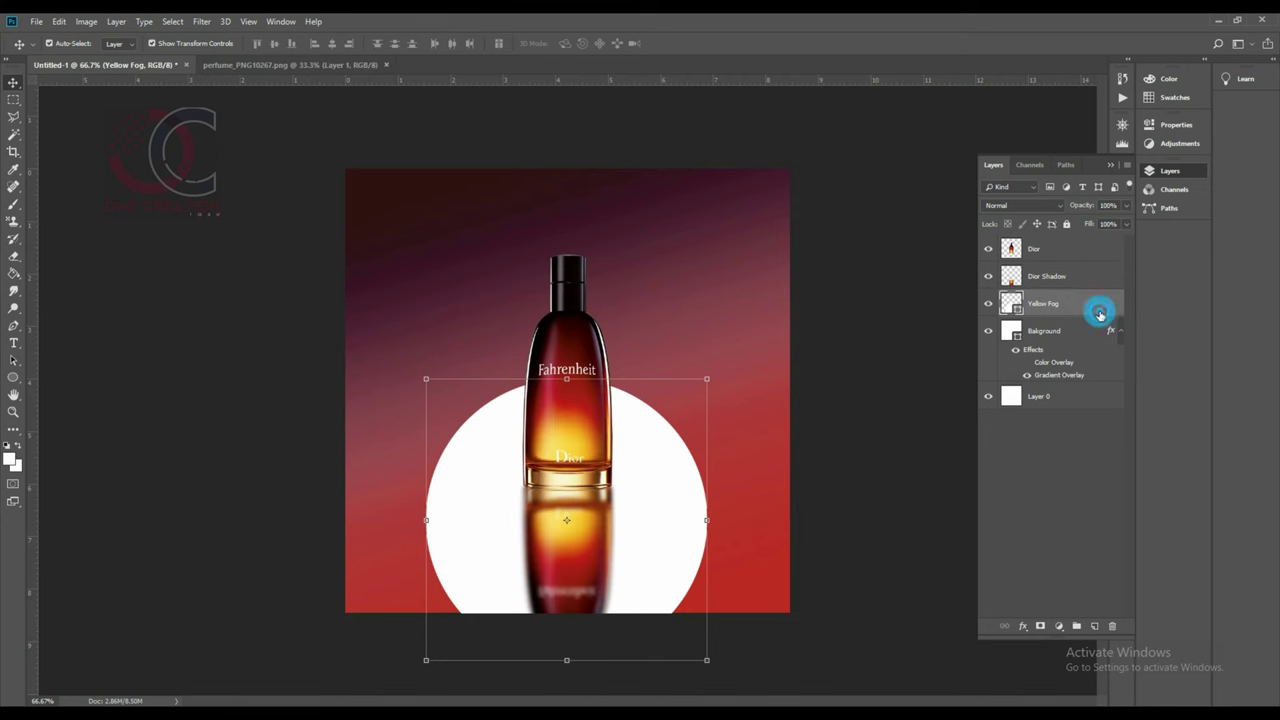
pyautogui.doubleClick(1099, 313)
# - Enable a Gradient Overlay on Yellow Fog, remove its middle stop, and set the right stop to sampled red
pyautogui.click(790, 441)
pyautogui.click(767, 441)
pyautogui.click(790, 458)
pyautogui.click(1000, 337)
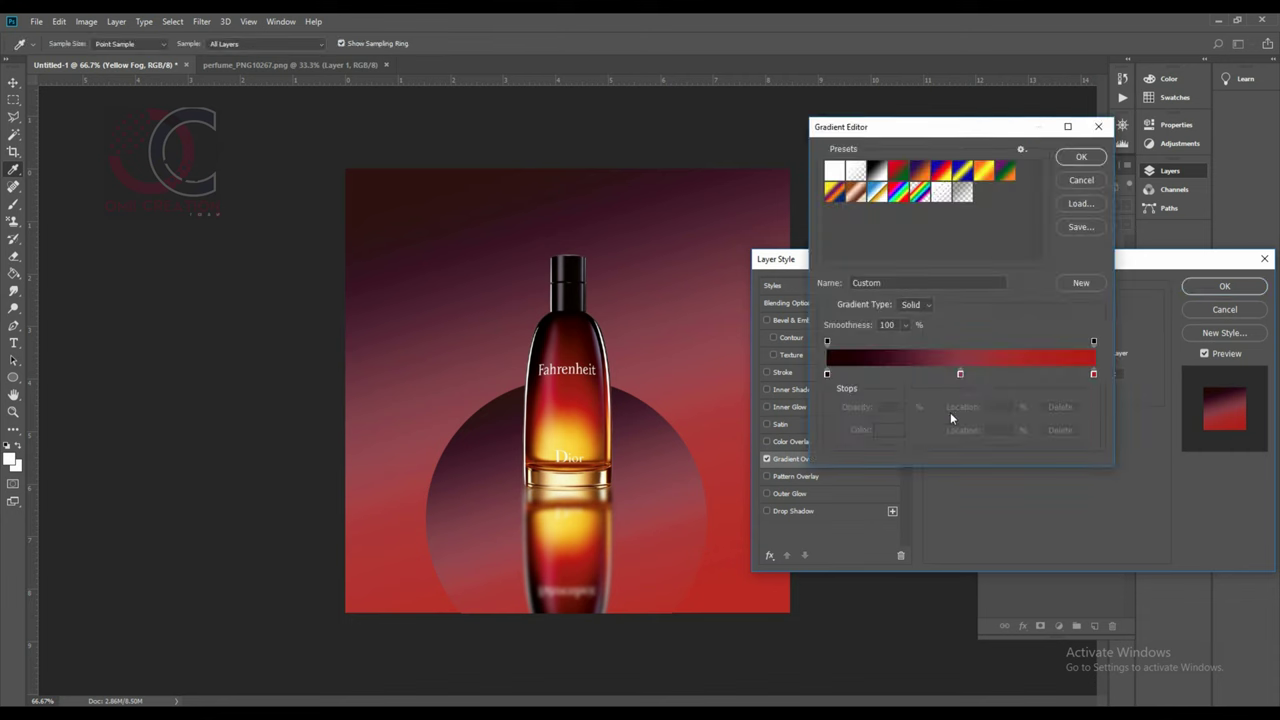
pyautogui.moveTo(960, 375); pyautogui.dragTo(827, 375)
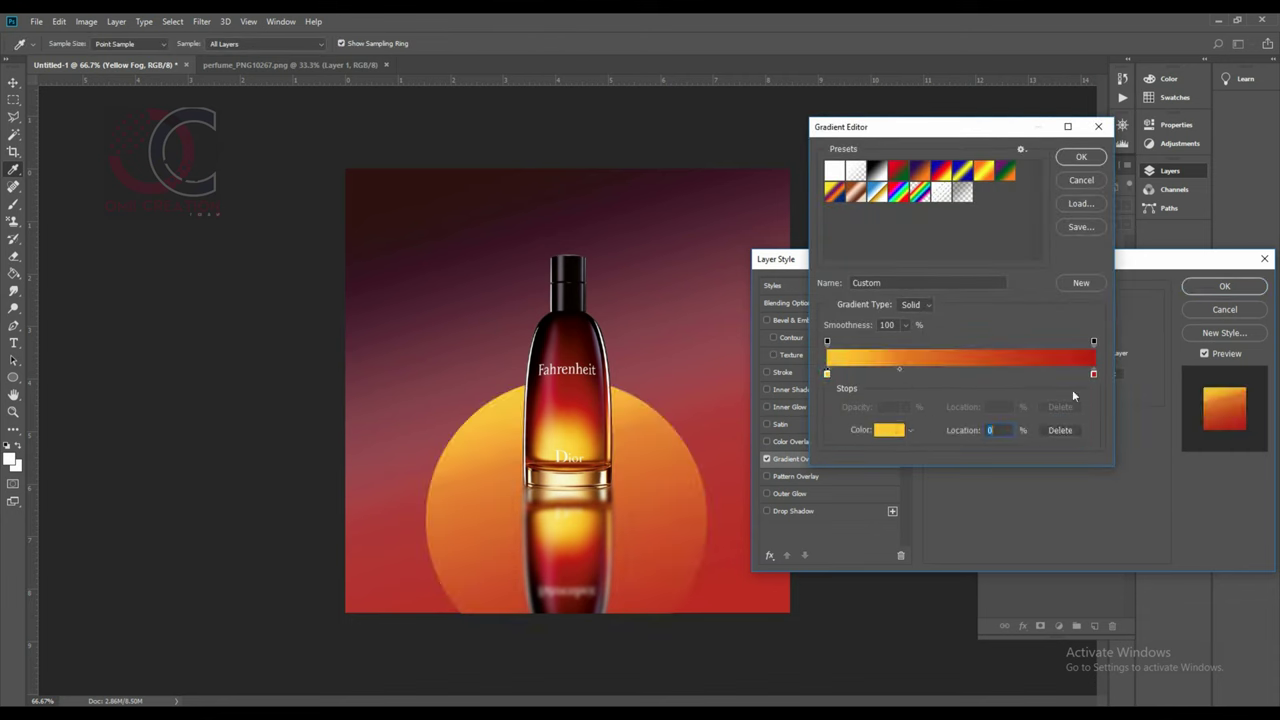
pyautogui.click(886, 430)
pyautogui.click(590, 408)
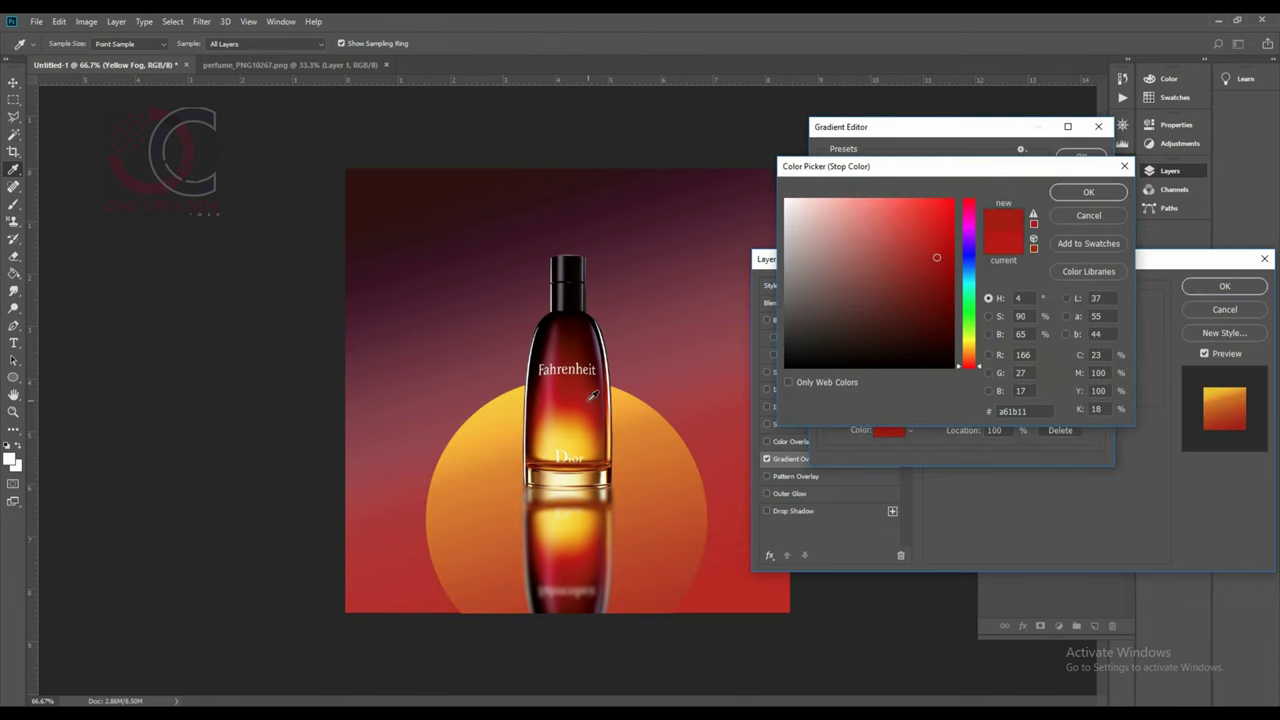
pyautogui.click(1089, 192)
# - Set the left stop to a bright yellow sampled from the bottle and apply the gradient
pyautogui.click(827, 375)
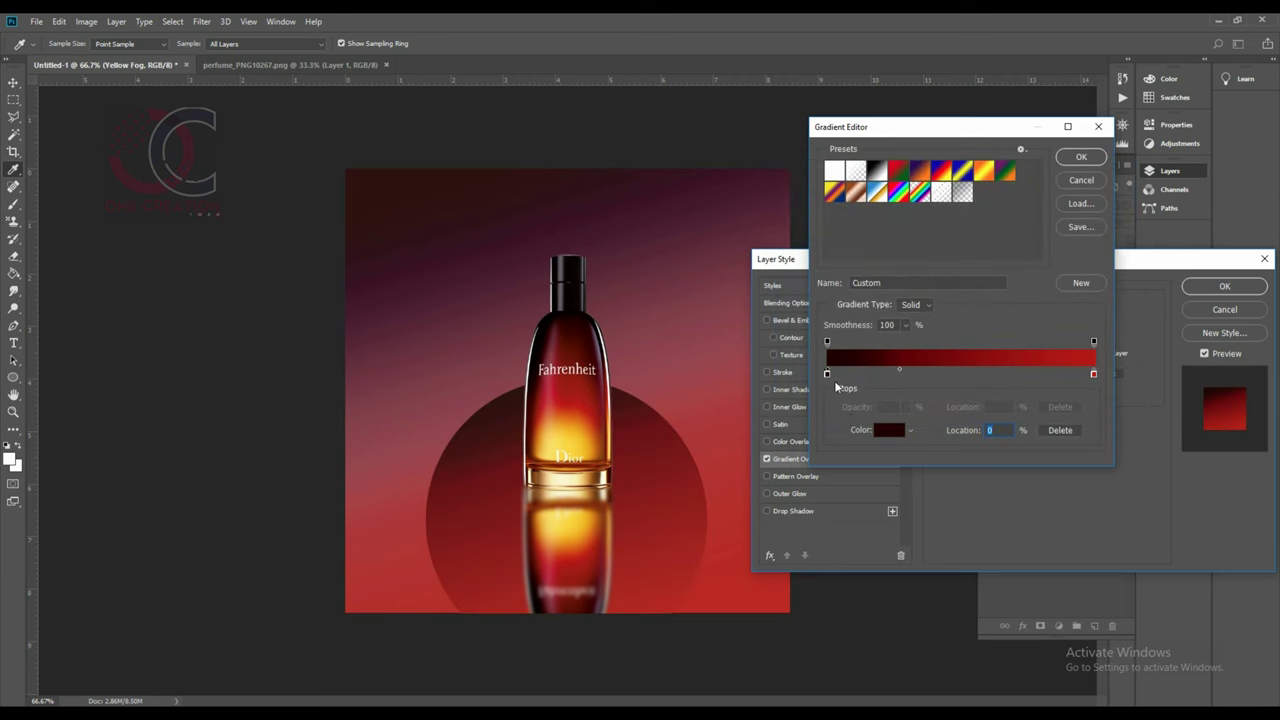
pyautogui.click(886, 430)
pyautogui.click(570, 457)
pyautogui.click(572, 425)
pyautogui.click(566, 429)
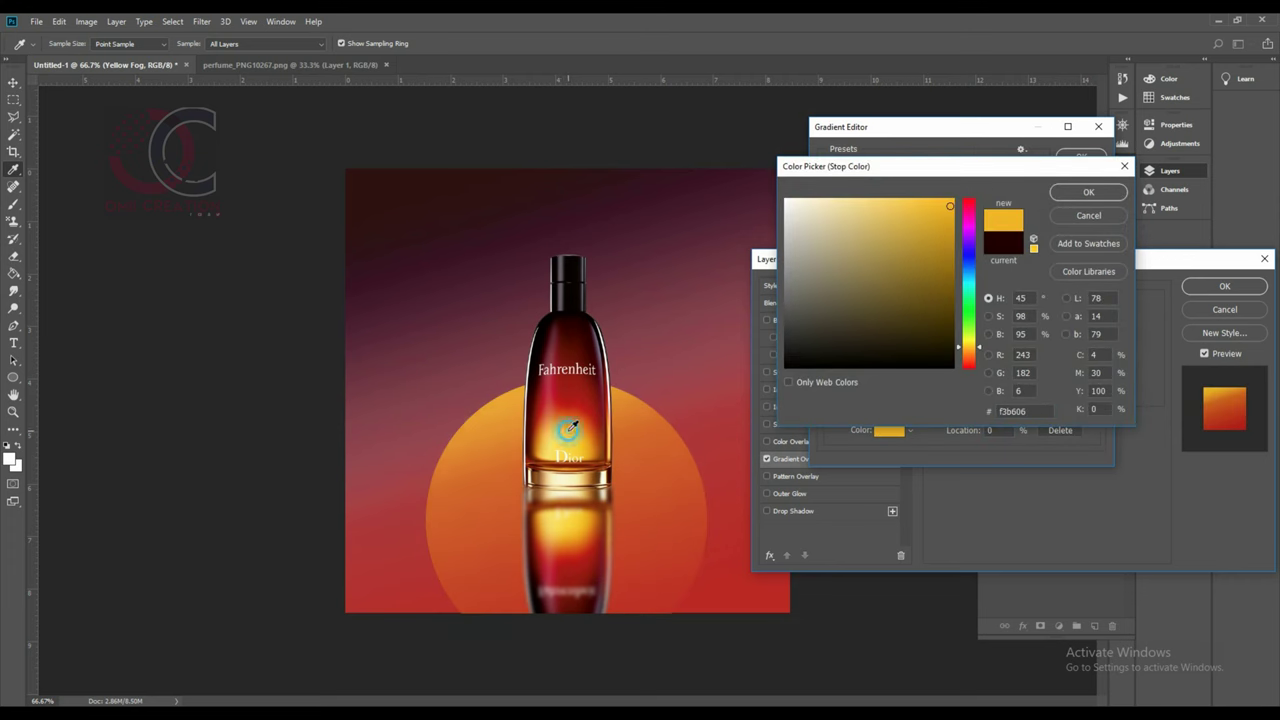
pyautogui.click(1089, 192)
pyautogui.click(1080, 158)
pyautogui.click(1222, 286)
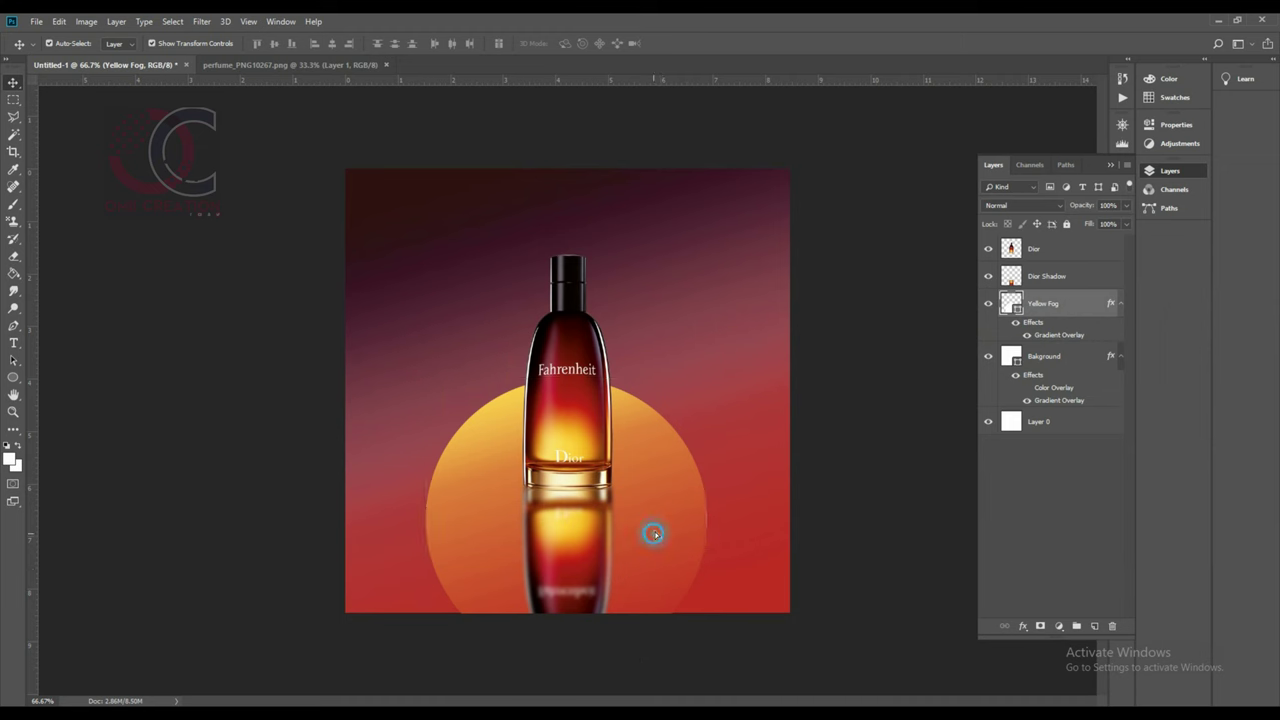
pyautogui.click(202, 22)
# - Convert Yellow Fog to a Smart Object and apply a strong 30.4 px Gaussian Blur
pyautogui.click(395, 227)
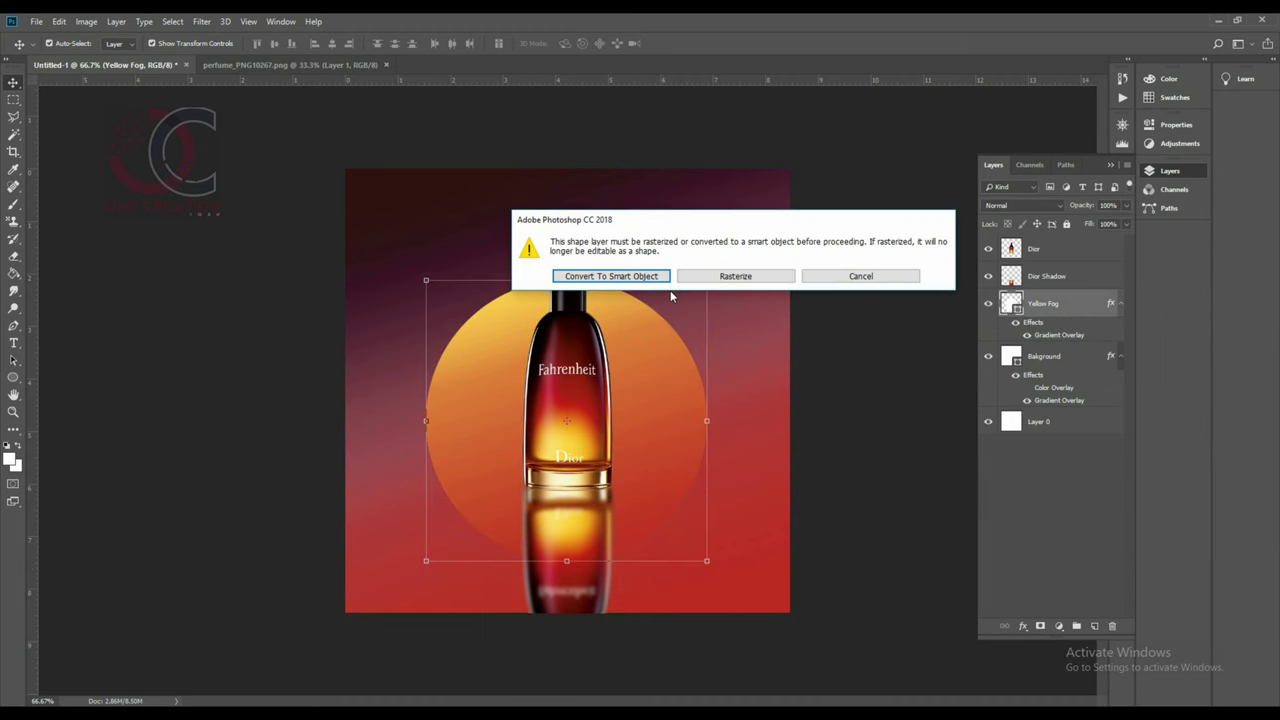
pyautogui.click(655, 275)
pyautogui.moveTo(796, 338); pyautogui.dragTo(827, 338)
pyautogui.click(930, 158)
# - Rasterize Yellow Fog, enlarge the glow past the canvas edges, and move it down behind the bottle
pyautogui.hotkey('ctrl', 't')
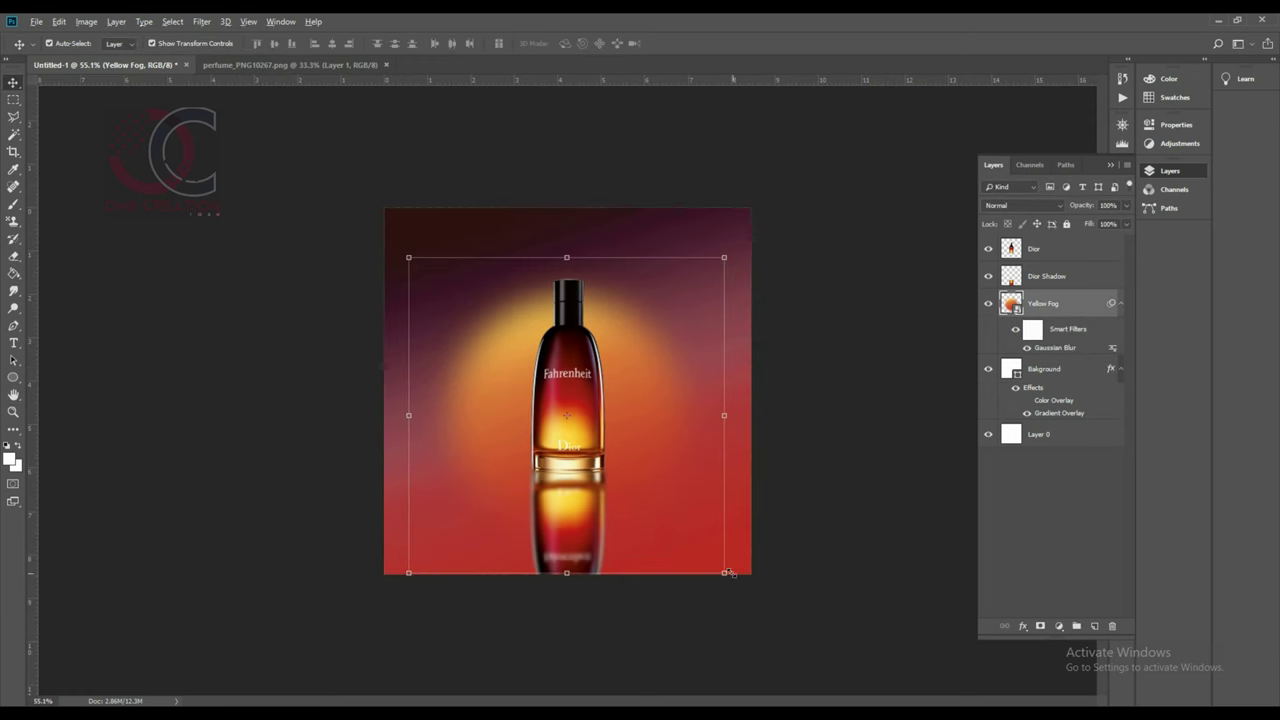
pyautogui.press('Return')
pyautogui.press('Return')
pyautogui.rightClick(1040, 304)
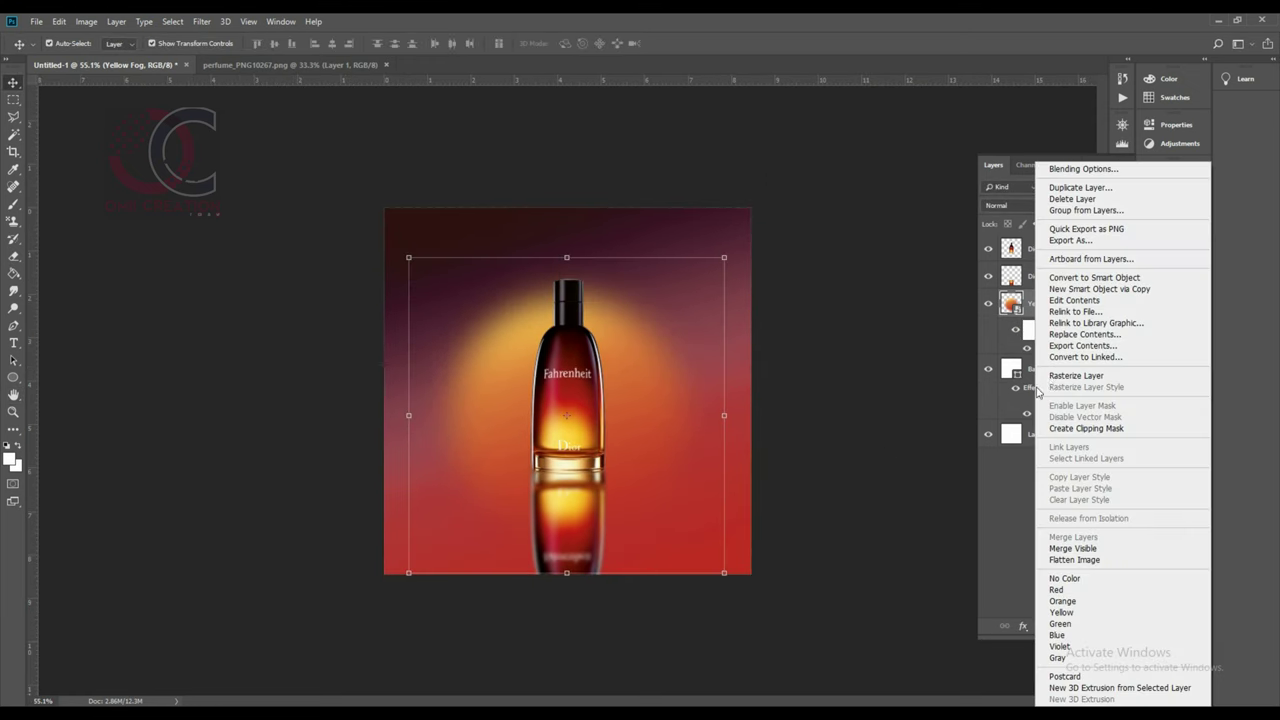
pyautogui.click(1060, 372)
pyautogui.hotkey('ctrl', 't')
pyautogui.moveTo(729, 571)
pyautogui.mouseDown()
pyautogui.moveTo(799, 598)
pyautogui.moveTo(779, 626)
pyautogui.mouseUp()
pyautogui.press('Return')
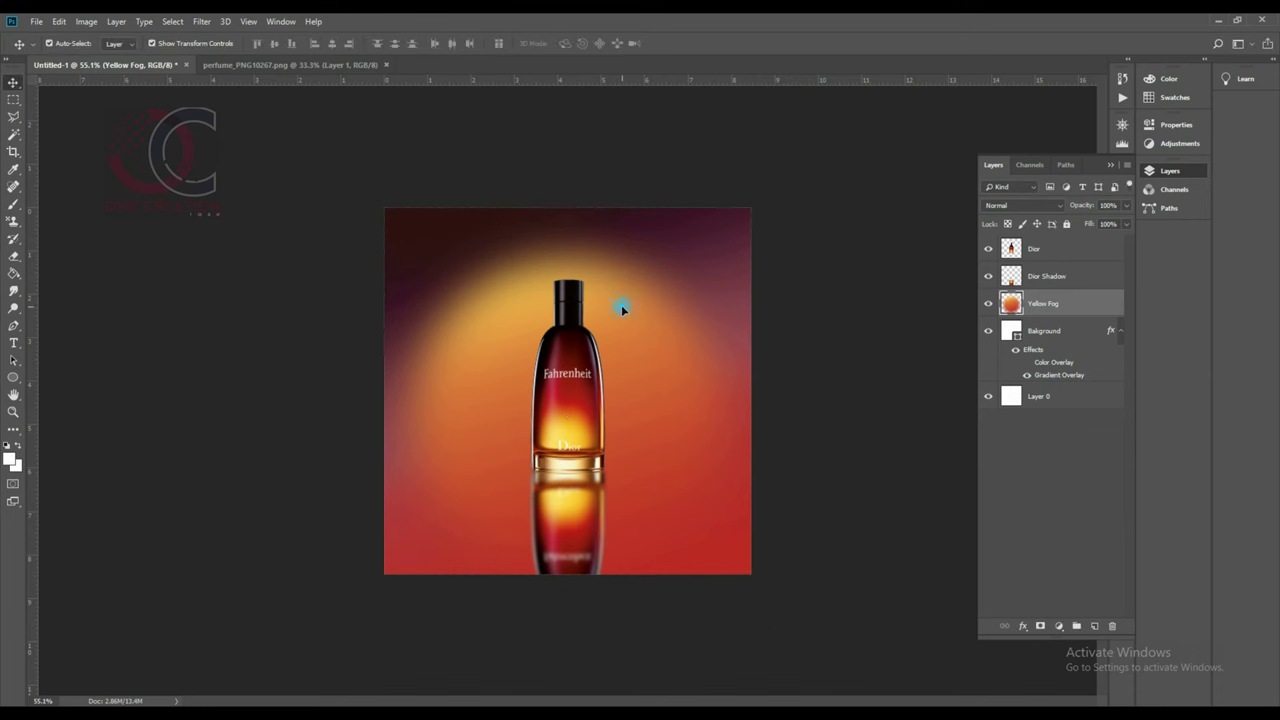
pyautogui.moveTo(621, 310); pyautogui.dragTo(621, 389)
pyautogui.click(920, 403)
# - Zoom in on the bottle and hide the Dior Shadow reflection
pyautogui.hotkey('ctrl', '+')
pyautogui.hotkey('ctrl', '+')
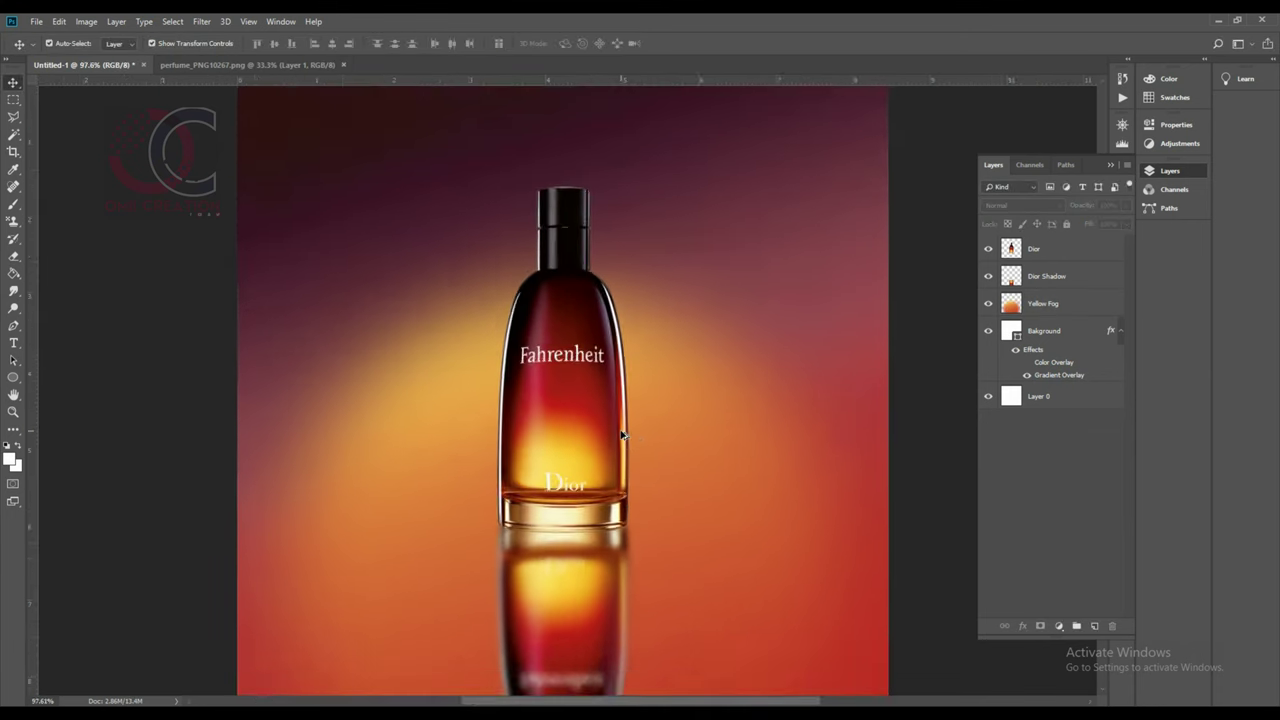
pyautogui.click(575, 590)
pyautogui.scroll(2, 612, 553)
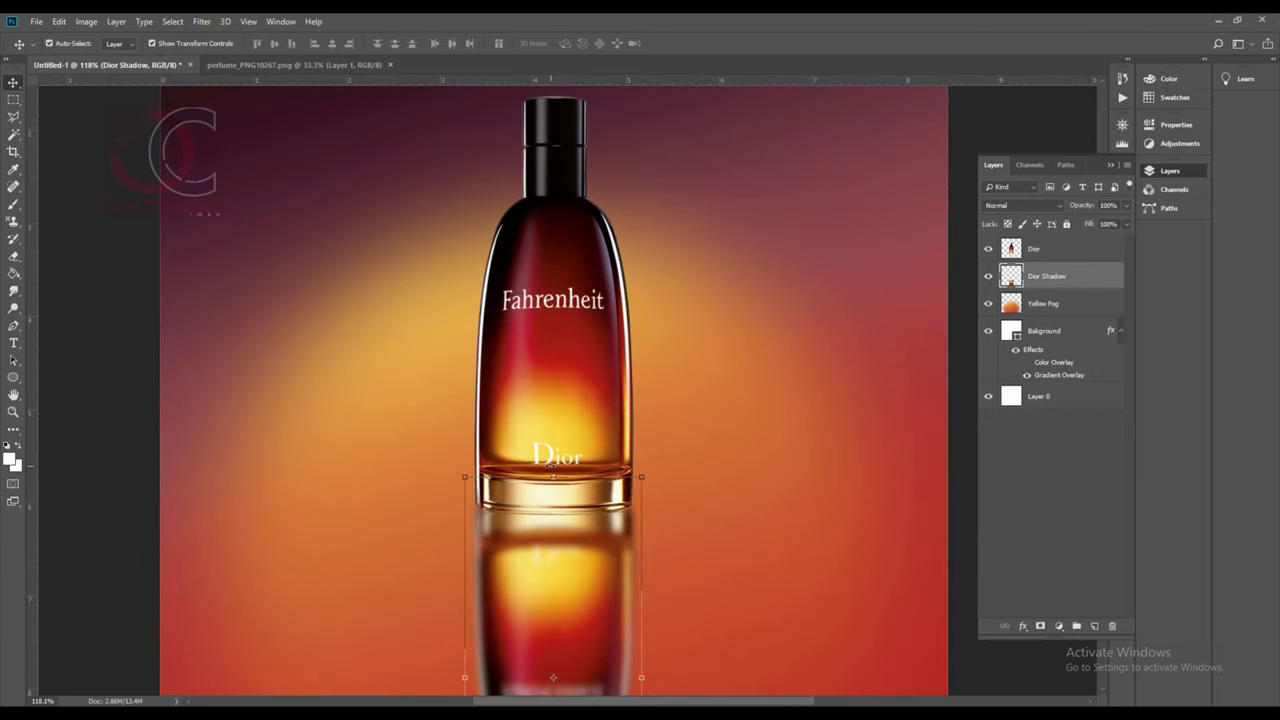
pyautogui.hotkey('ctrl', ',')
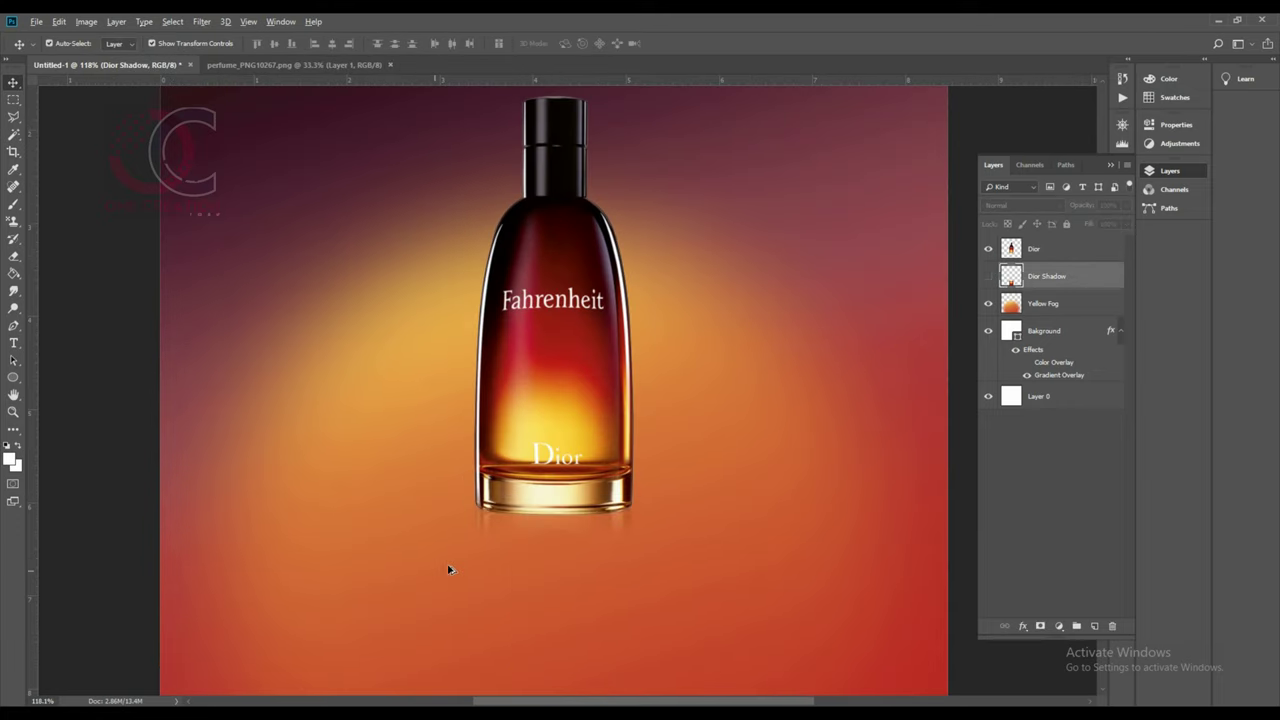
pyautogui.scroll(4, 553, 505)
# - Add a new Black Shadow layer and paint black with a soft brush under the bottle base
pyautogui.click(13, 204)
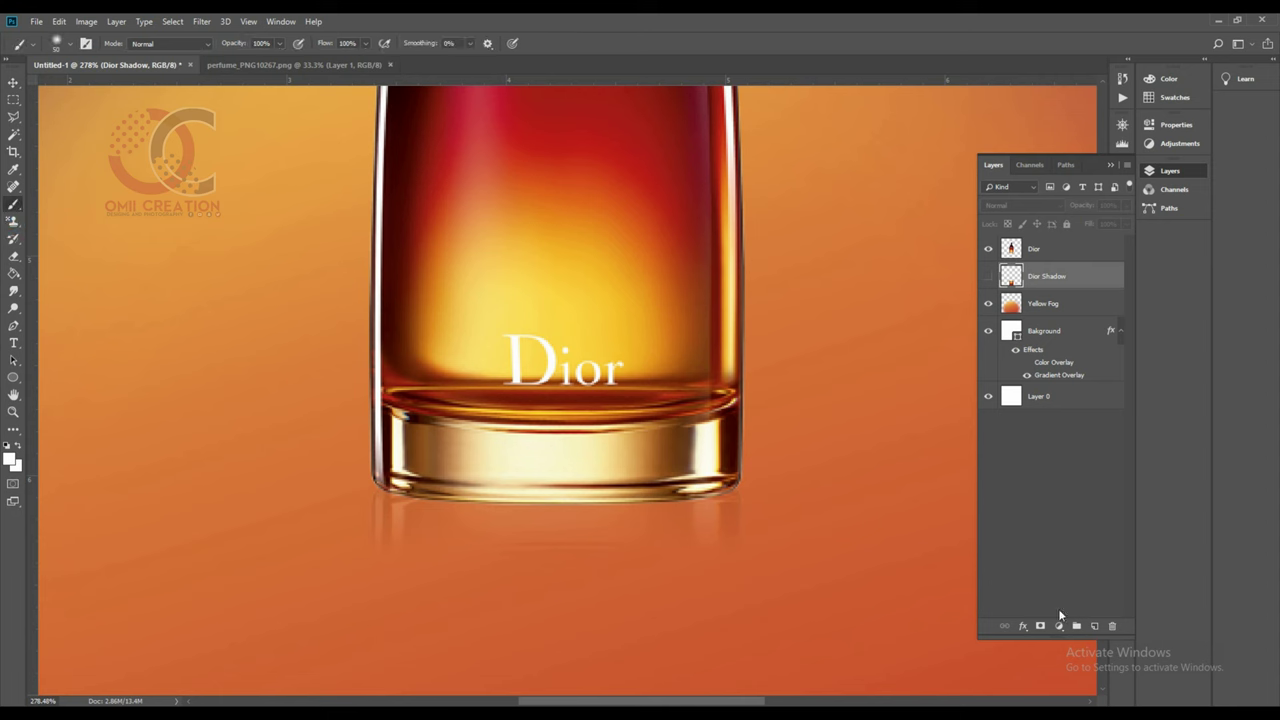
pyautogui.click(1094, 626)
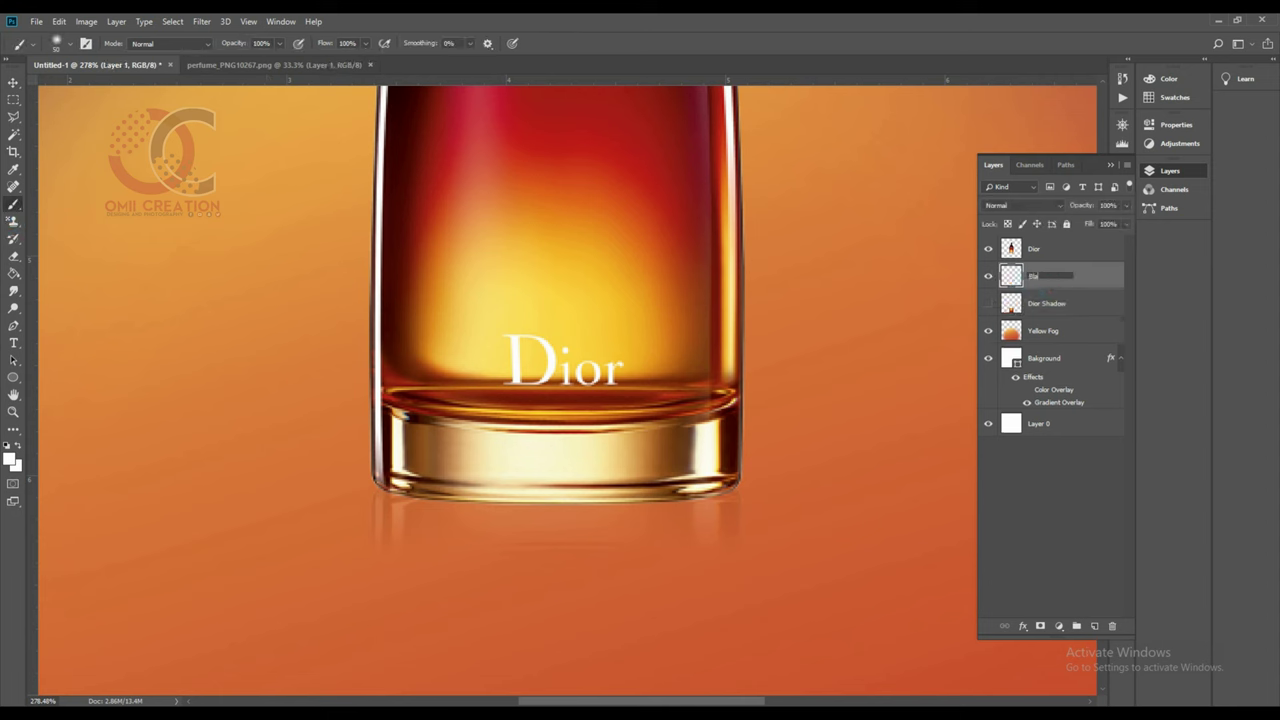
pyautogui.write('Black Shadow')
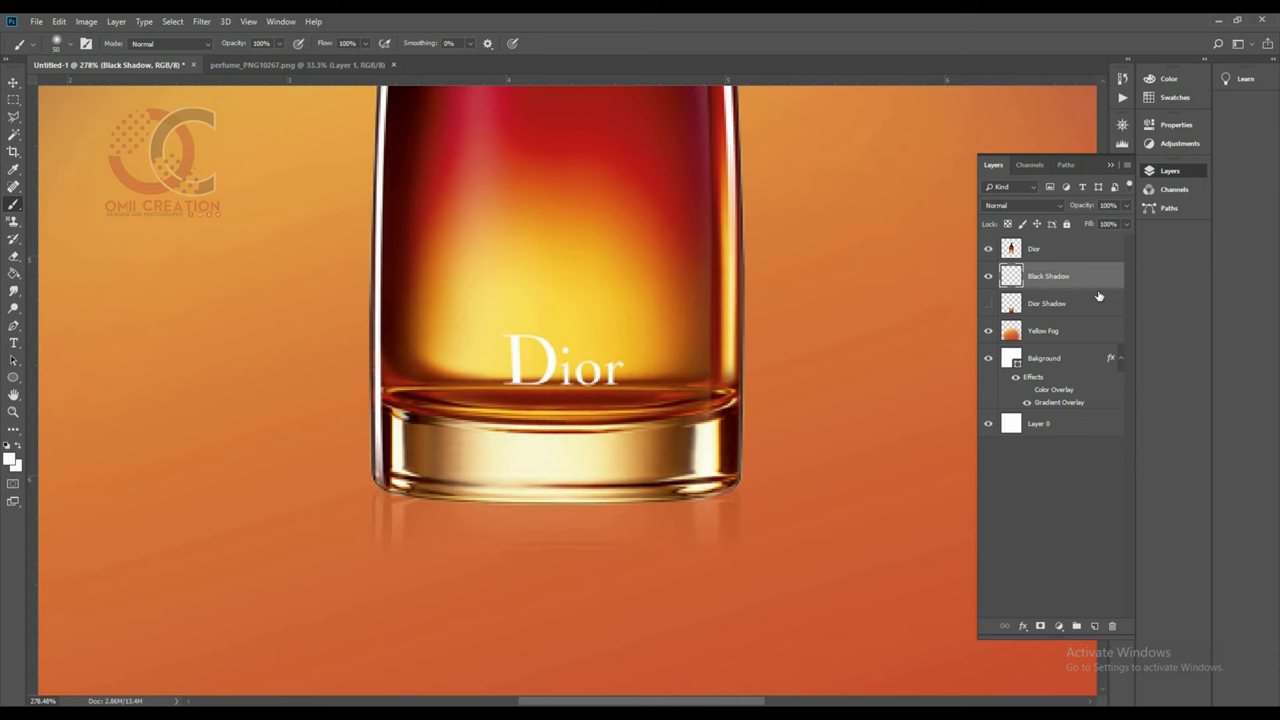
pyautogui.rightClick(508, 358)
pyautogui.click(9, 454)
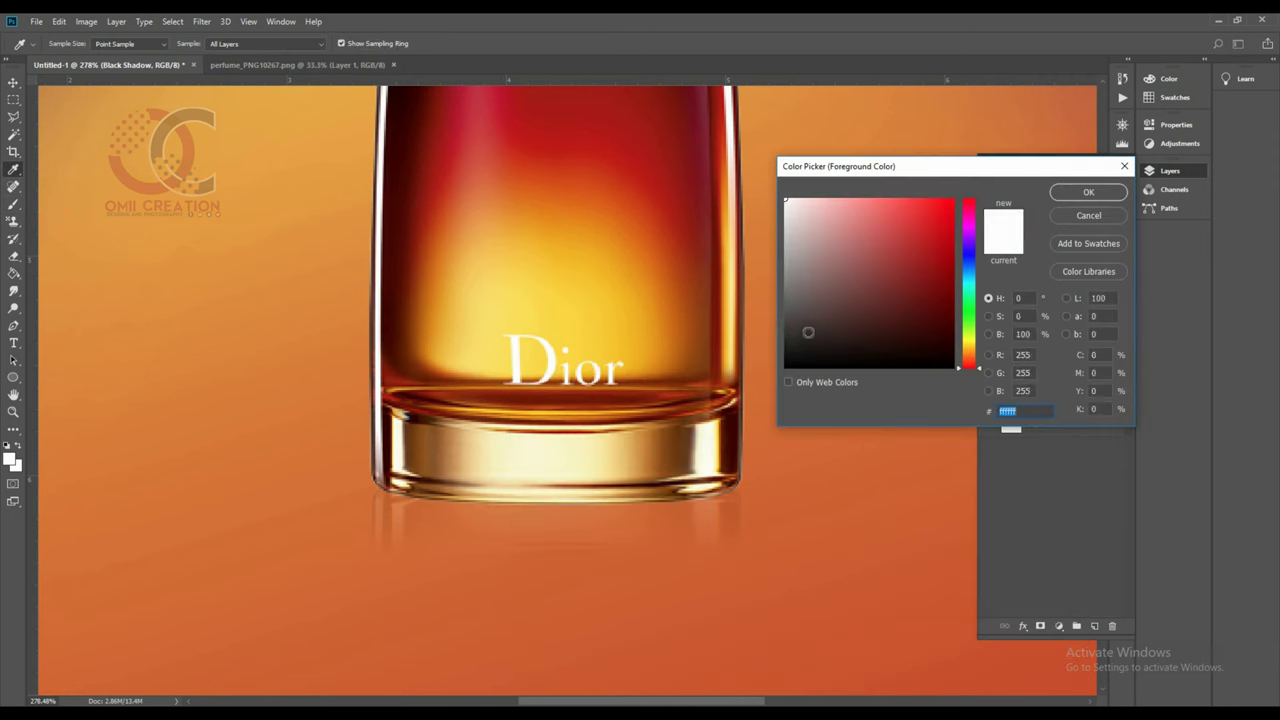
pyautogui.click(1089, 191)
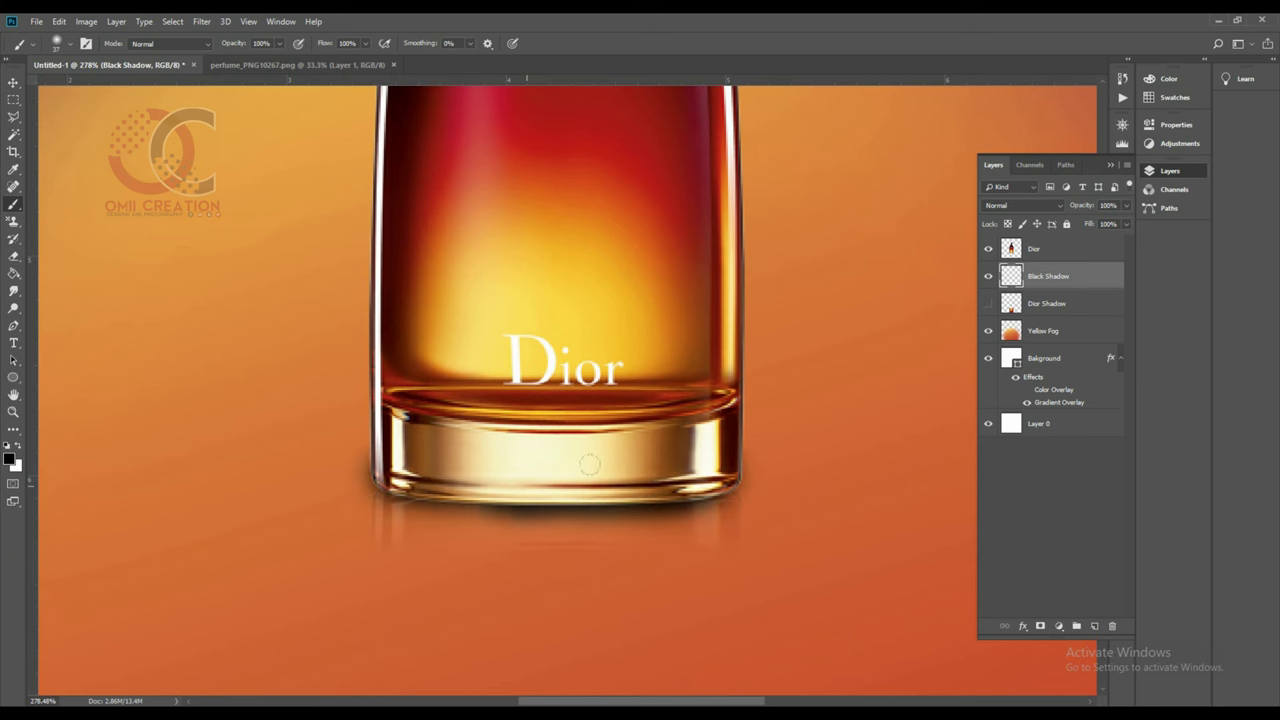
pyautogui.click(13, 82)
pyautogui.scroll(-2, 793, 375)
# - Blur the black shadow with a 4.3 px Gaussian Blur and show Dior Shadow again
pyautogui.click(201, 21)
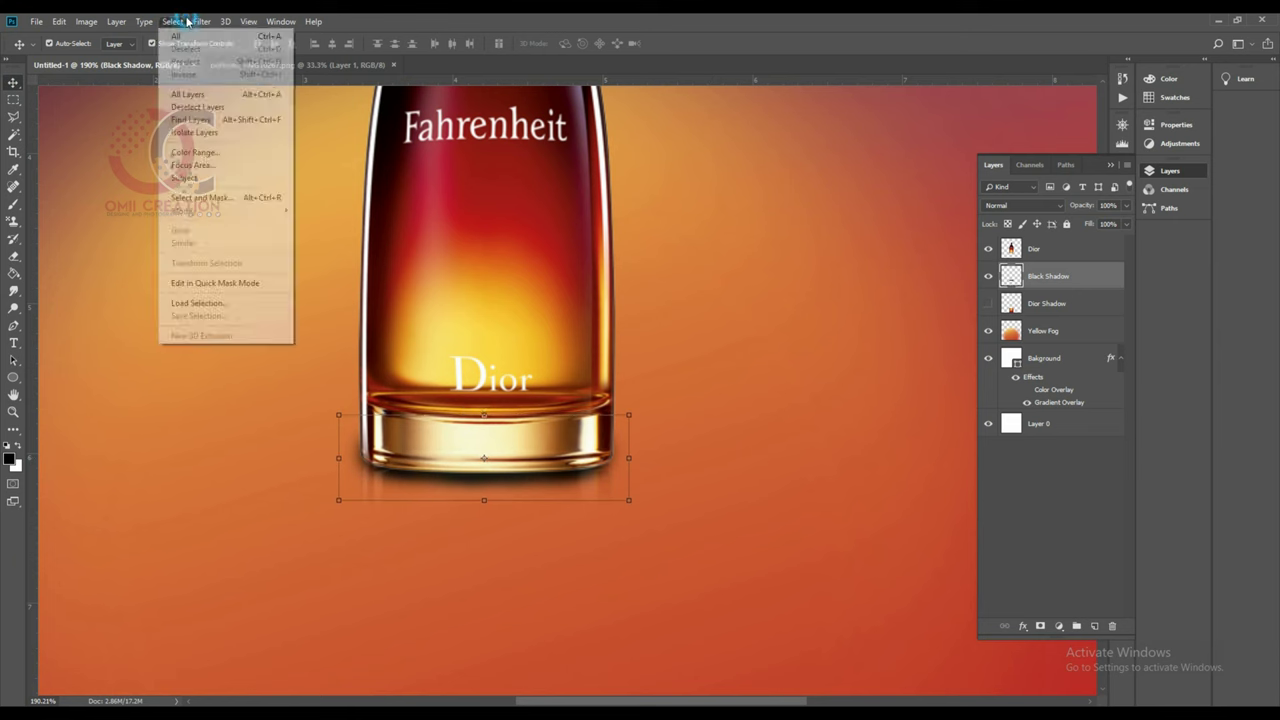
pyautogui.click(222, 186)
pyautogui.click(395, 223)
pyautogui.moveTo(820, 337); pyautogui.dragTo(790, 337)
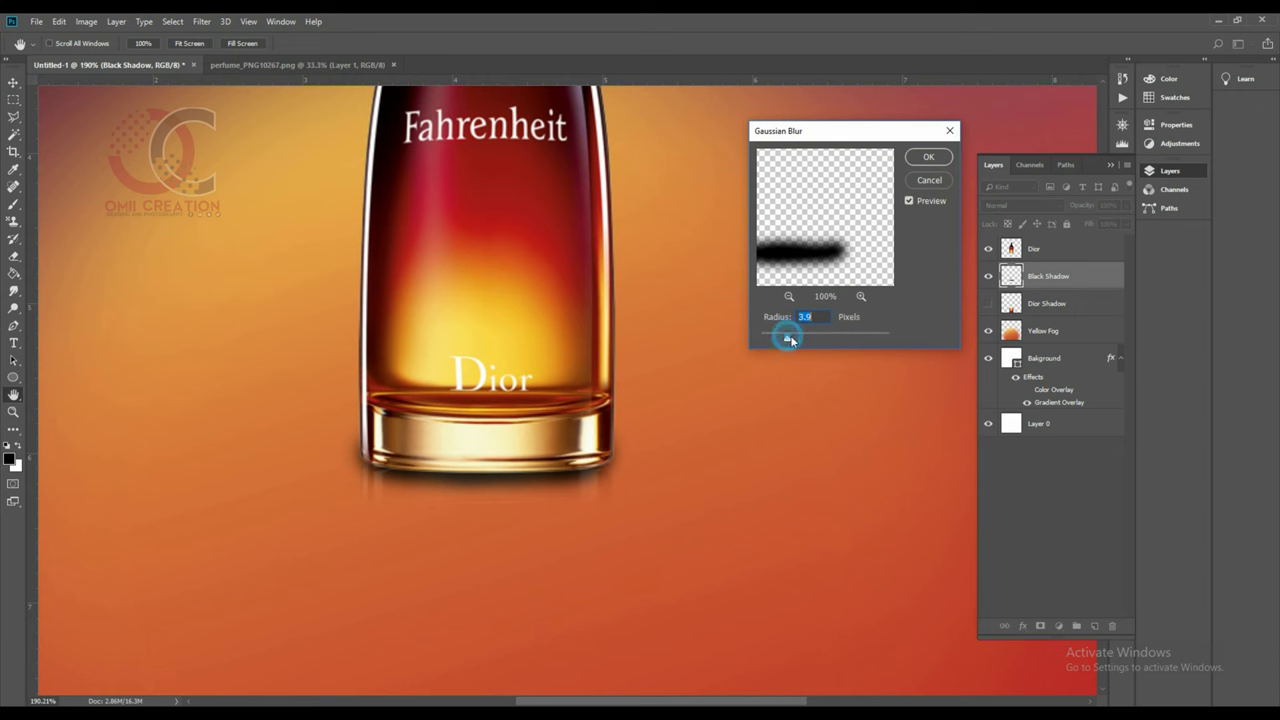
pyautogui.click(928, 157)
pyautogui.click(1048, 248)
pyautogui.click(988, 303)
pyautogui.scroll(-3, 533, 374)
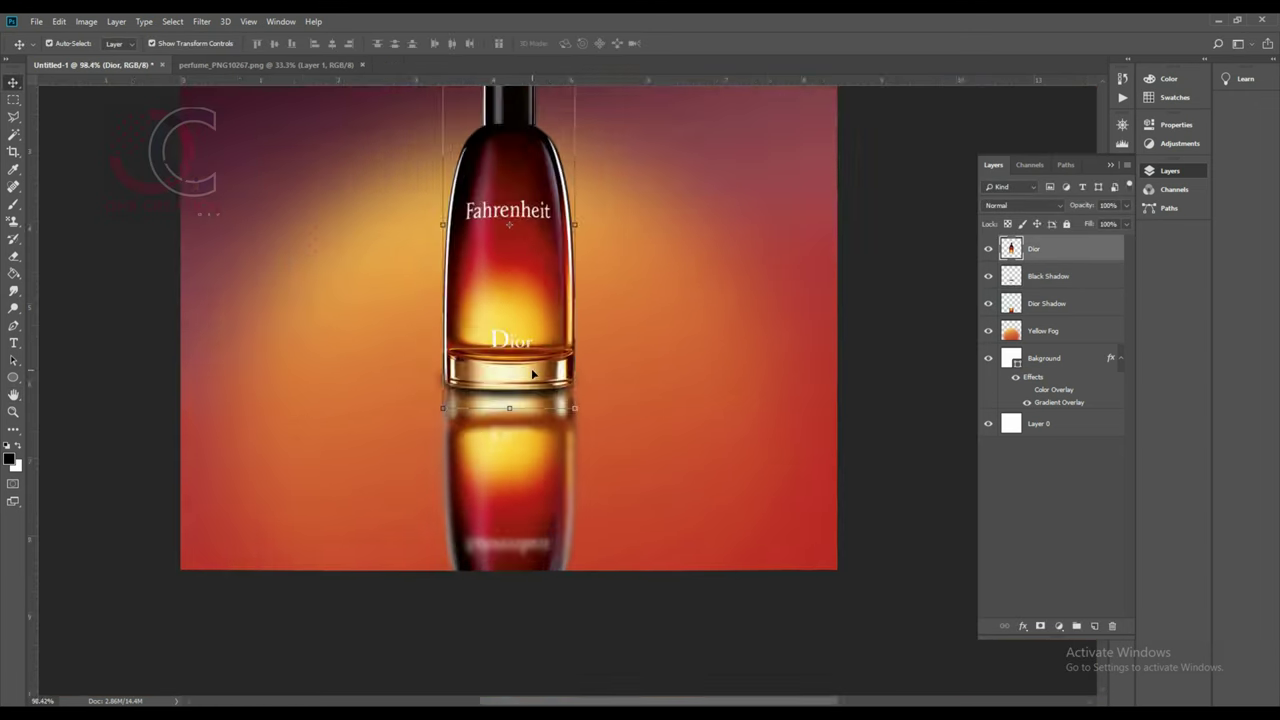
pyautogui.scroll(-2, 533, 374)
pyautogui.click(590, 550)
# - Select the Yellow Fog layer and draw a rectangle across the lower canvas
pyautogui.click(952, 453)
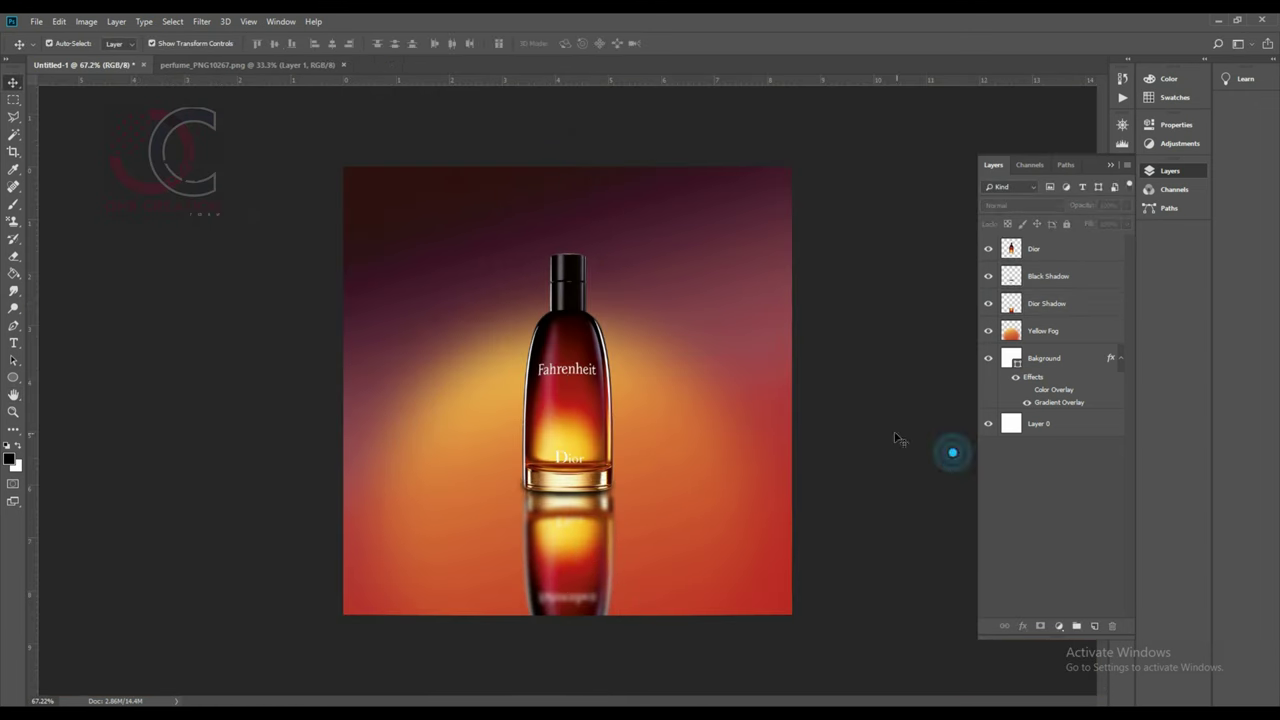
pyautogui.scroll(-1, 594, 357)
pyautogui.click(714, 363)
pyautogui.click(694, 609)
pyautogui.scroll(2, 594, 449)
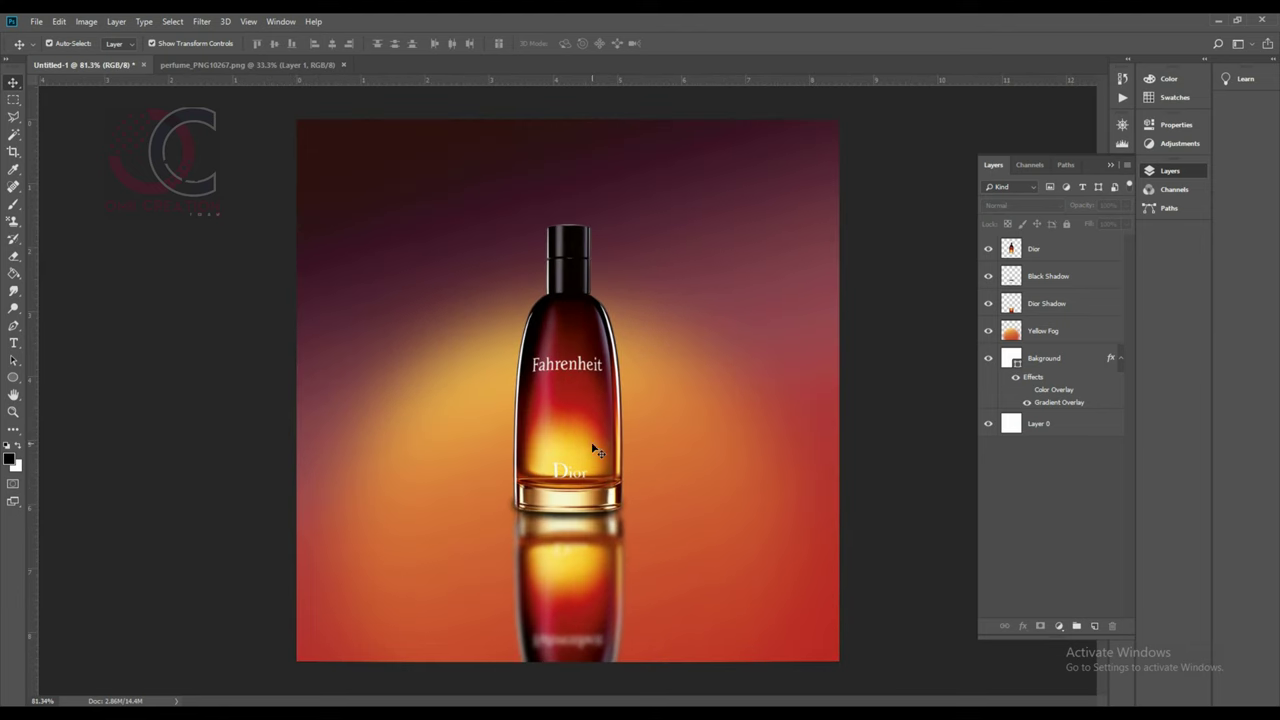
pyautogui.click(757, 590)
pyautogui.click(13, 377)
pyautogui.moveTo(279, 678); pyautogui.dragTo(881, 488)
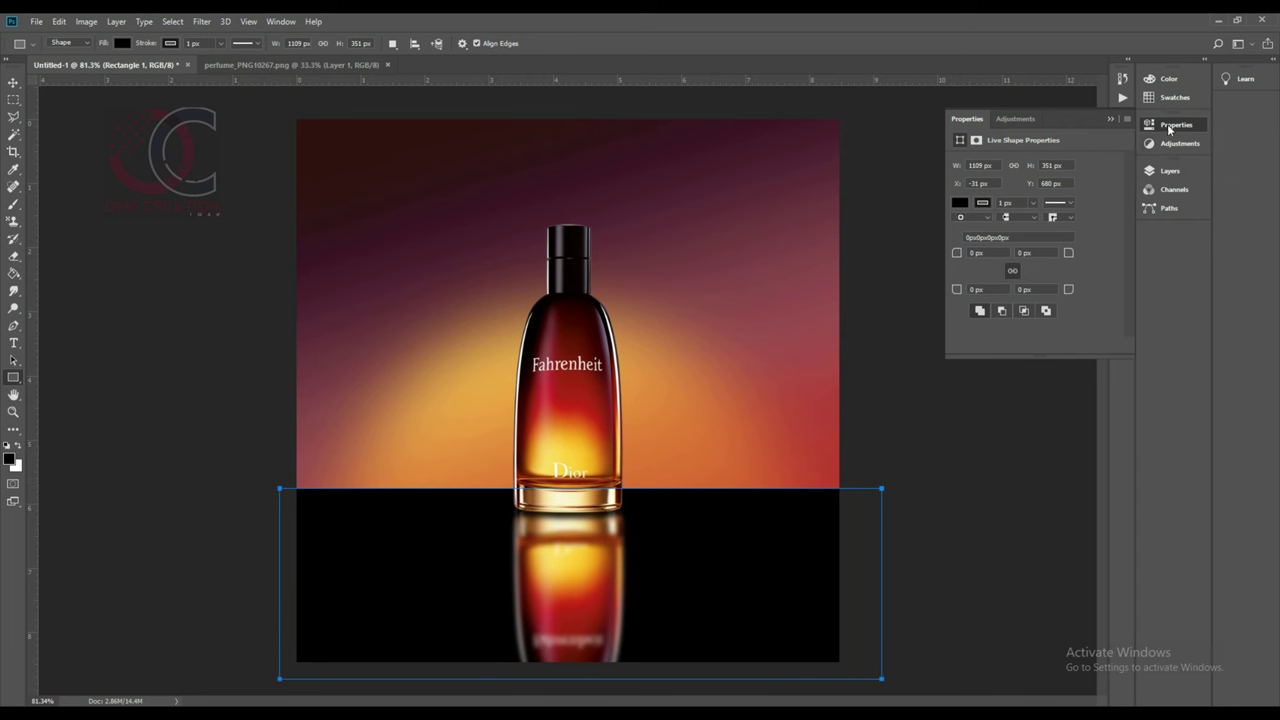
# - Copy the Bakground layer's style and paste it onto Rectangle 1
pyautogui.click(1169, 171)
pyautogui.rightClick(1043, 390)
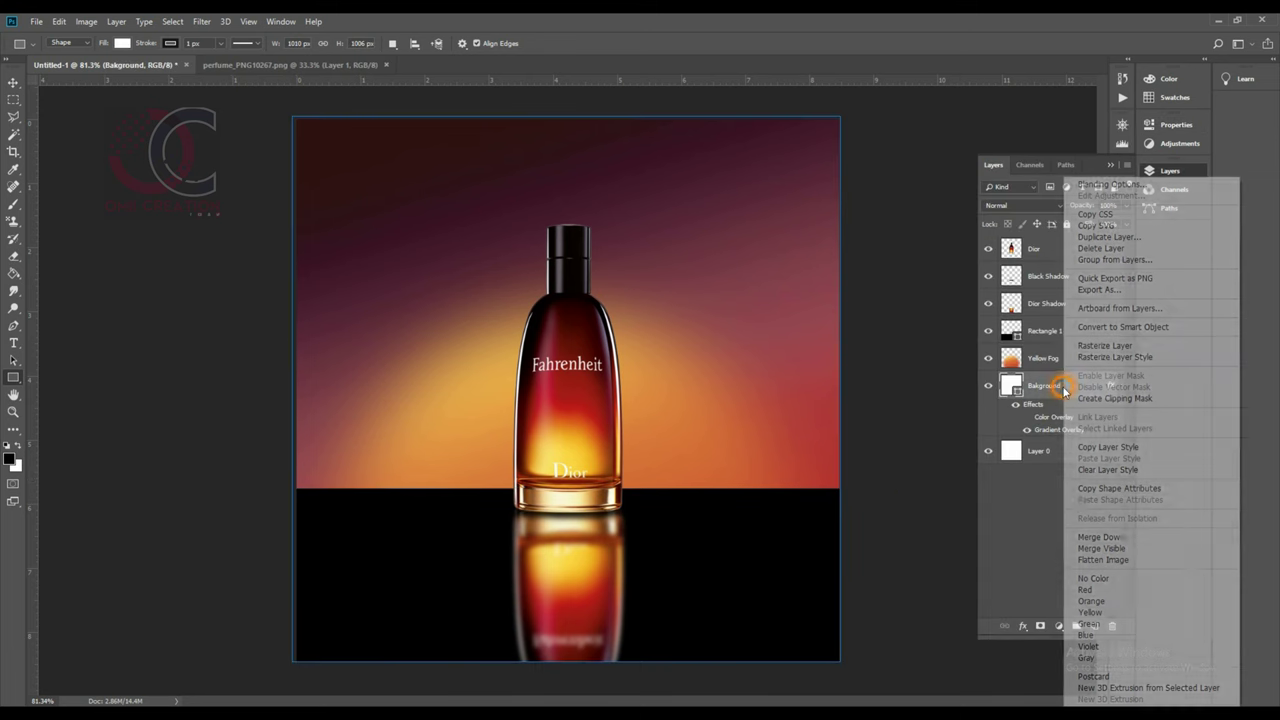
pyautogui.click(1116, 446)
pyautogui.click(1045, 331)
pyautogui.rightClick(1071, 339)
pyautogui.click(1117, 458)
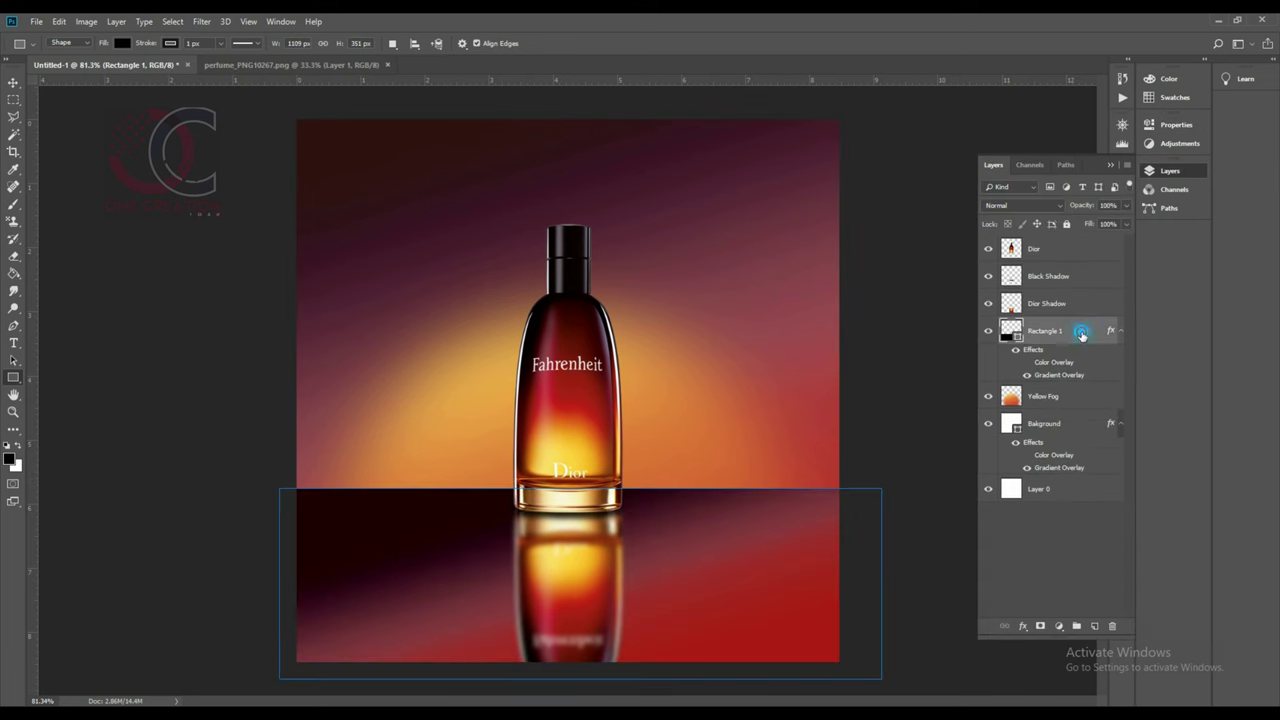
# - Reverse Rectangle 1's gradient overlay and change its angle
pyautogui.doubleClick(1080, 334)
pyautogui.click(796, 458)
pyautogui.click(994, 380)
pyautogui.moveTo(994, 380); pyautogui.dragTo(1006, 370)
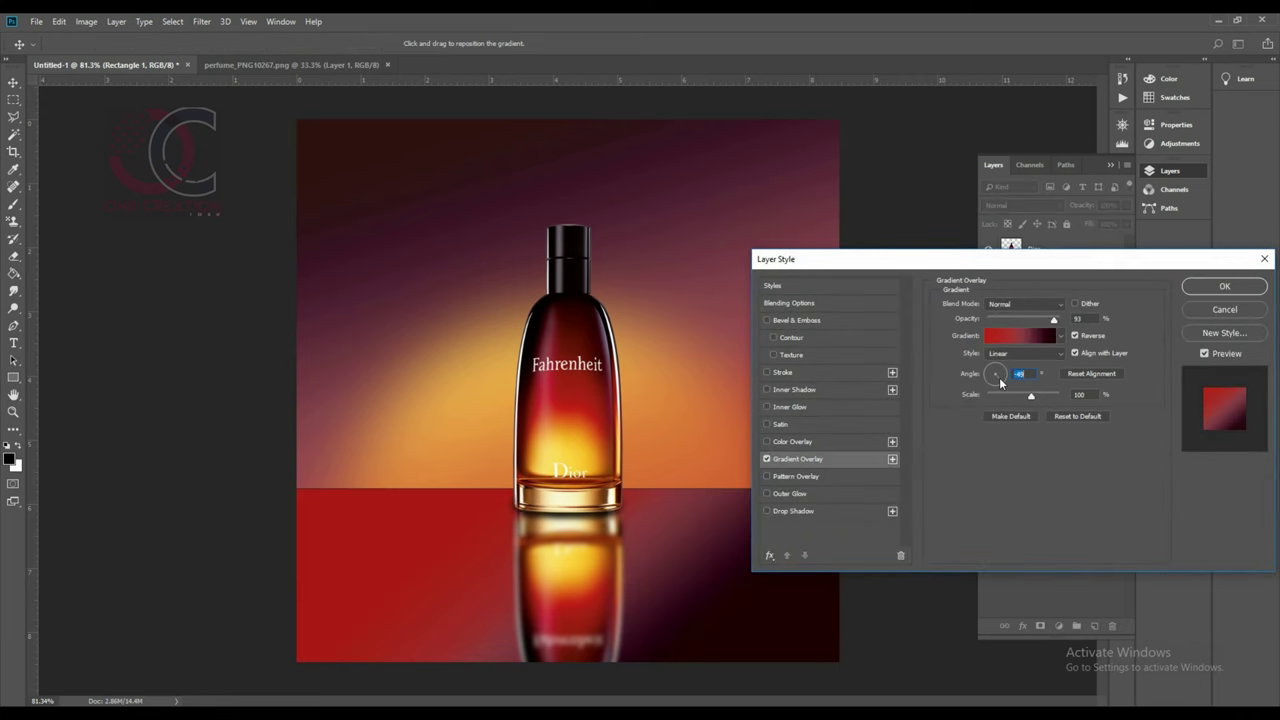
pyautogui.click(1224, 286)
pyautogui.click(122, 43)
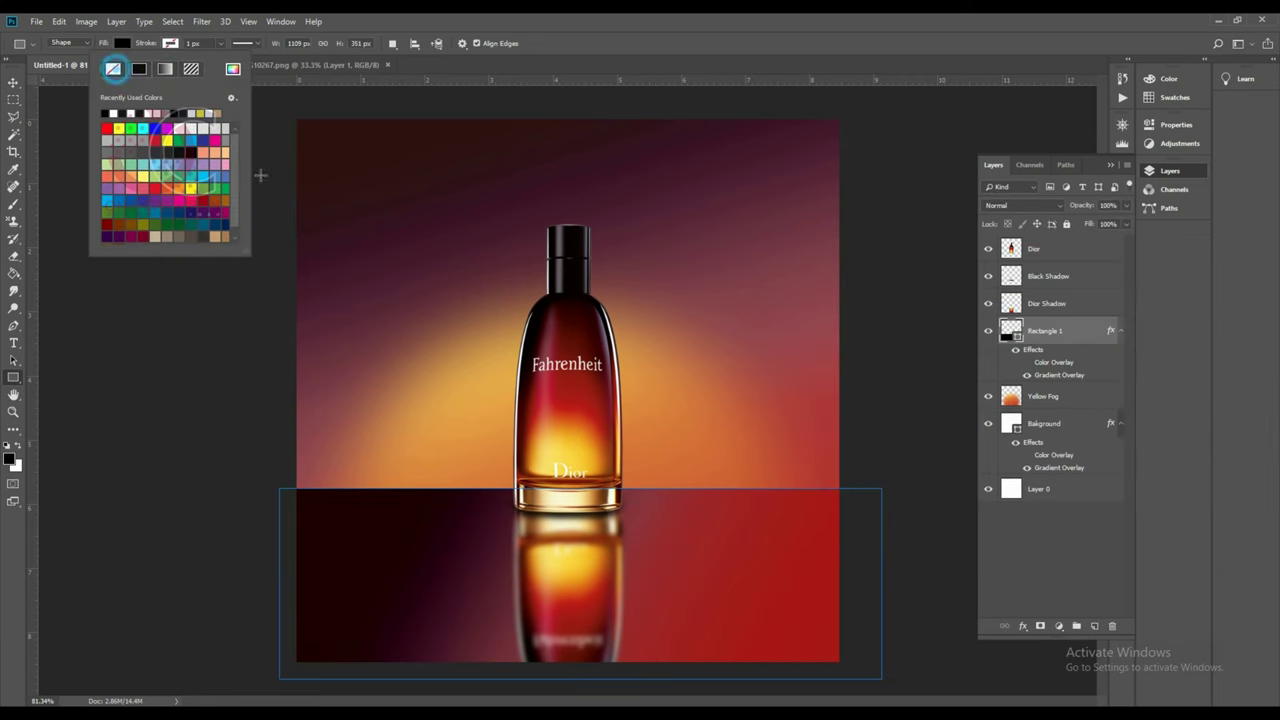
# - Set the floor gradient overlay to 150% scale, 100% opacity and a new angle
pyautogui.doubleClick(1066, 331)
pyautogui.moveTo(1031, 396); pyautogui.dragTo(1059, 396)
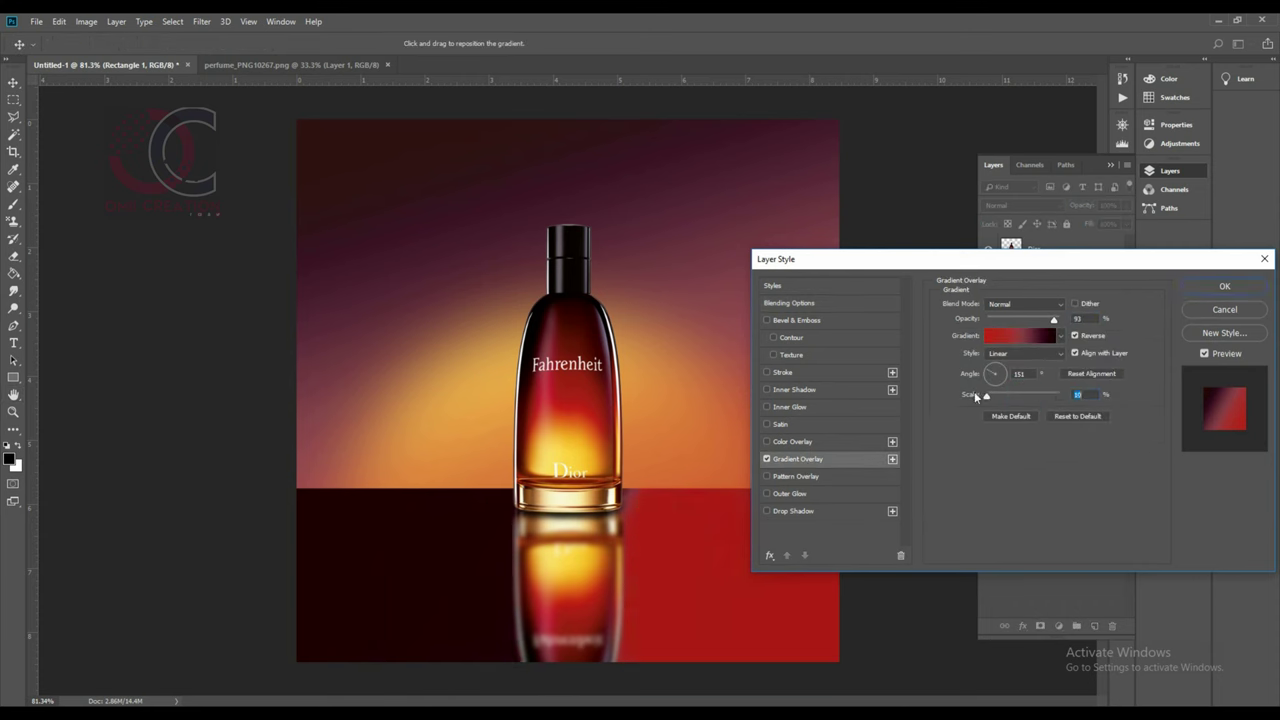
pyautogui.moveTo(1053, 318)
pyautogui.mouseDown()
pyautogui.moveTo(1001, 322)
pyautogui.moveTo(1059, 320)
pyautogui.mouseUp()
pyautogui.moveTo(995, 378); pyautogui.dragTo(986, 372)
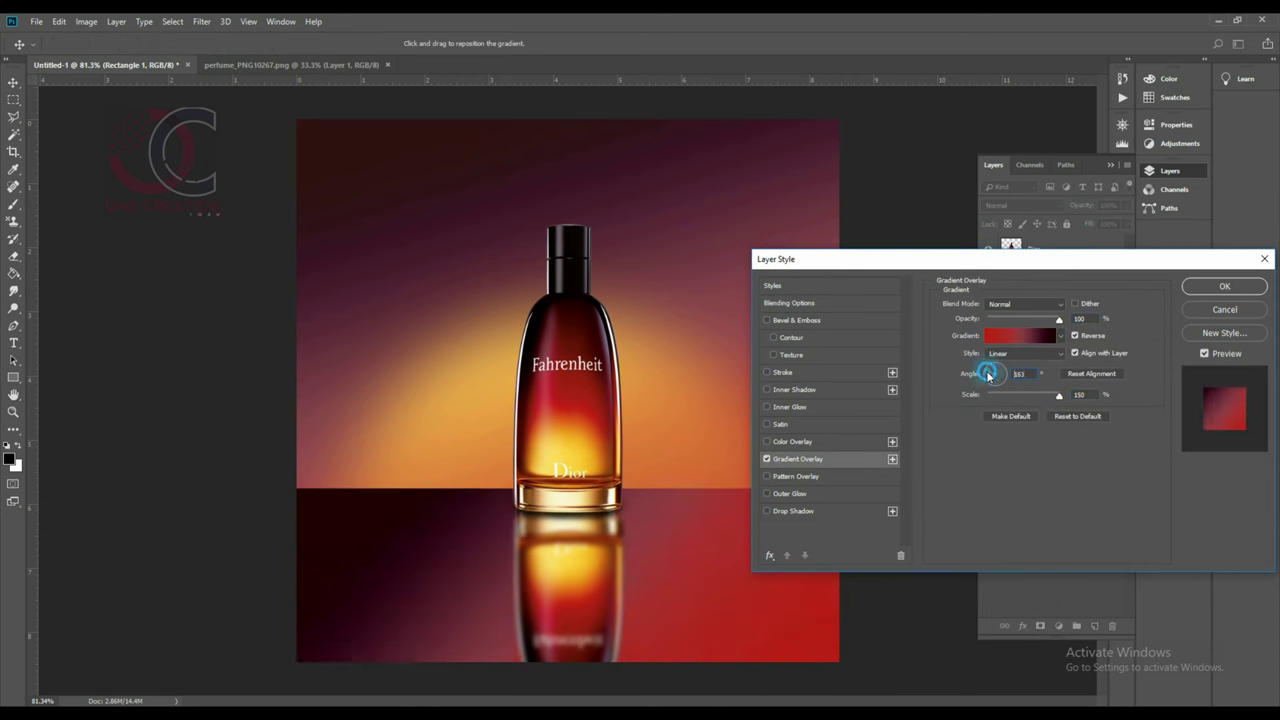
pyautogui.click(1224, 286)
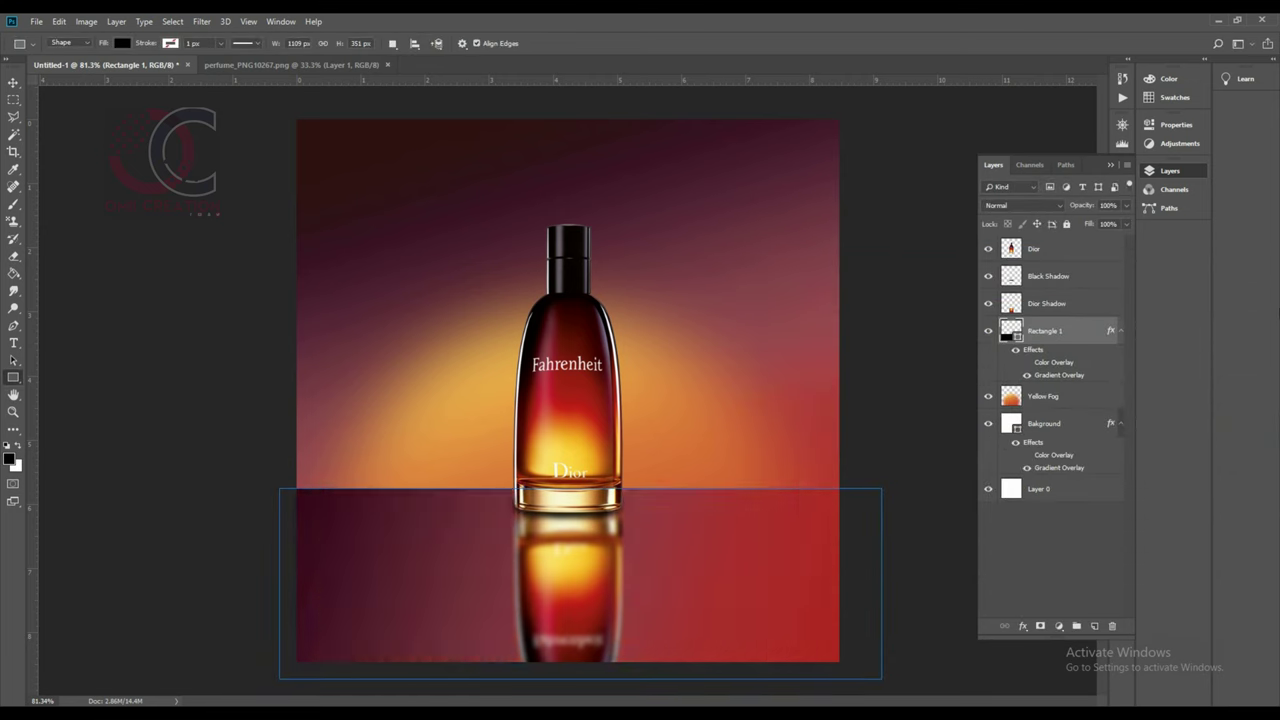
# - Select the floor rectangle, then the Yellow Fog layer with the Move tool
pyautogui.click(986, 362)
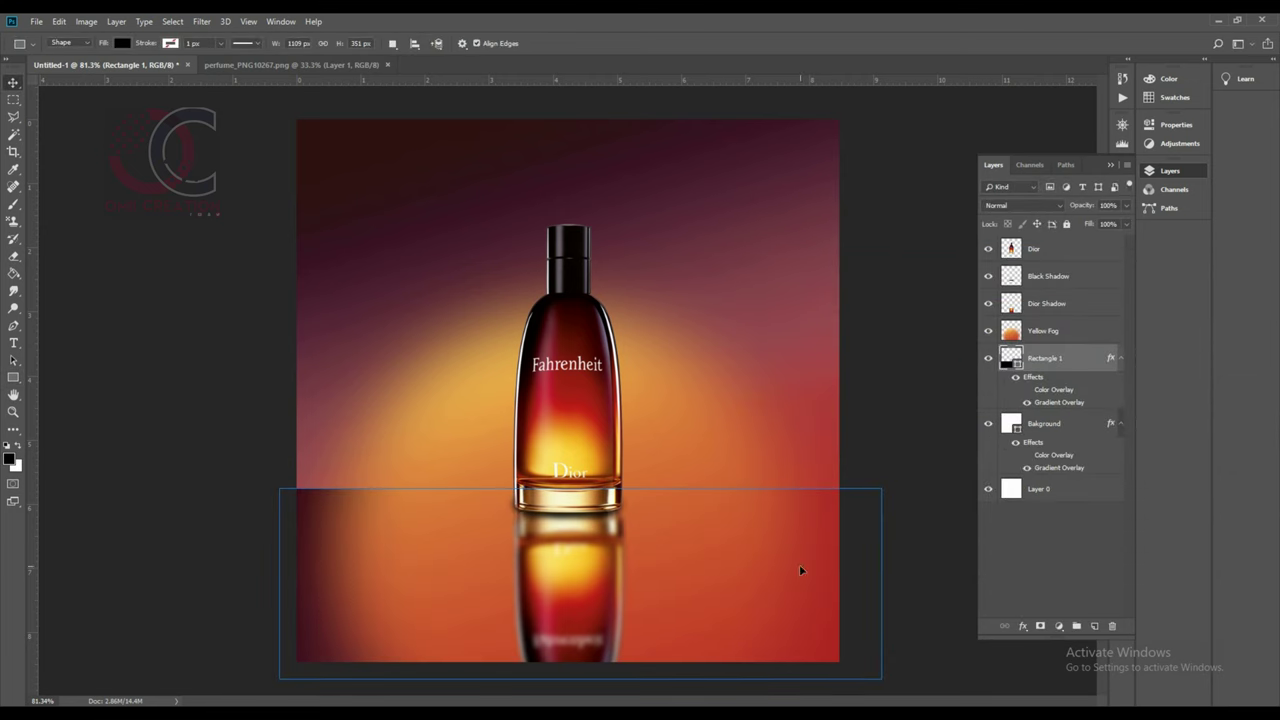
pyautogui.press('v')
pyautogui.click(661, 561)
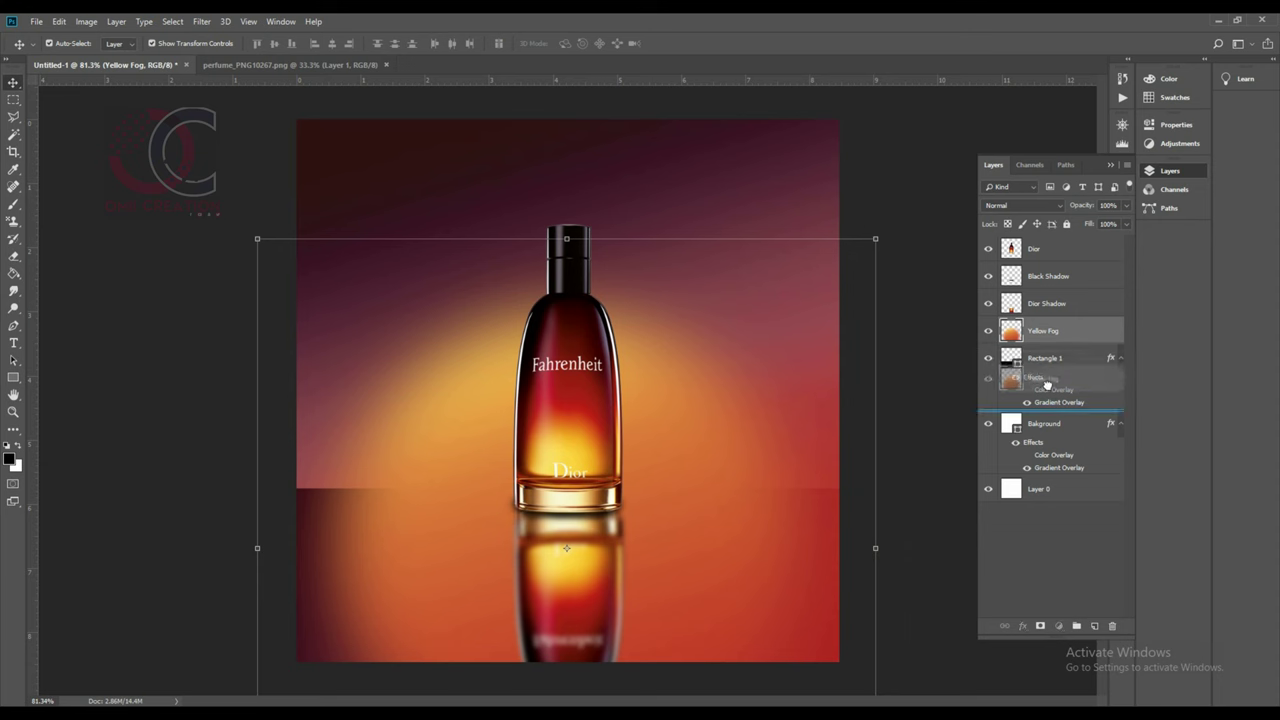
# - Move Yellow Fog below Rectangle 1 and raise the floor rectangle slightly
pyautogui.moveTo(1043, 357); pyautogui.dragTo(1045, 410)
pyautogui.click(750, 550)
pyautogui.moveTo(592, 497); pyautogui.dragTo(593, 484)
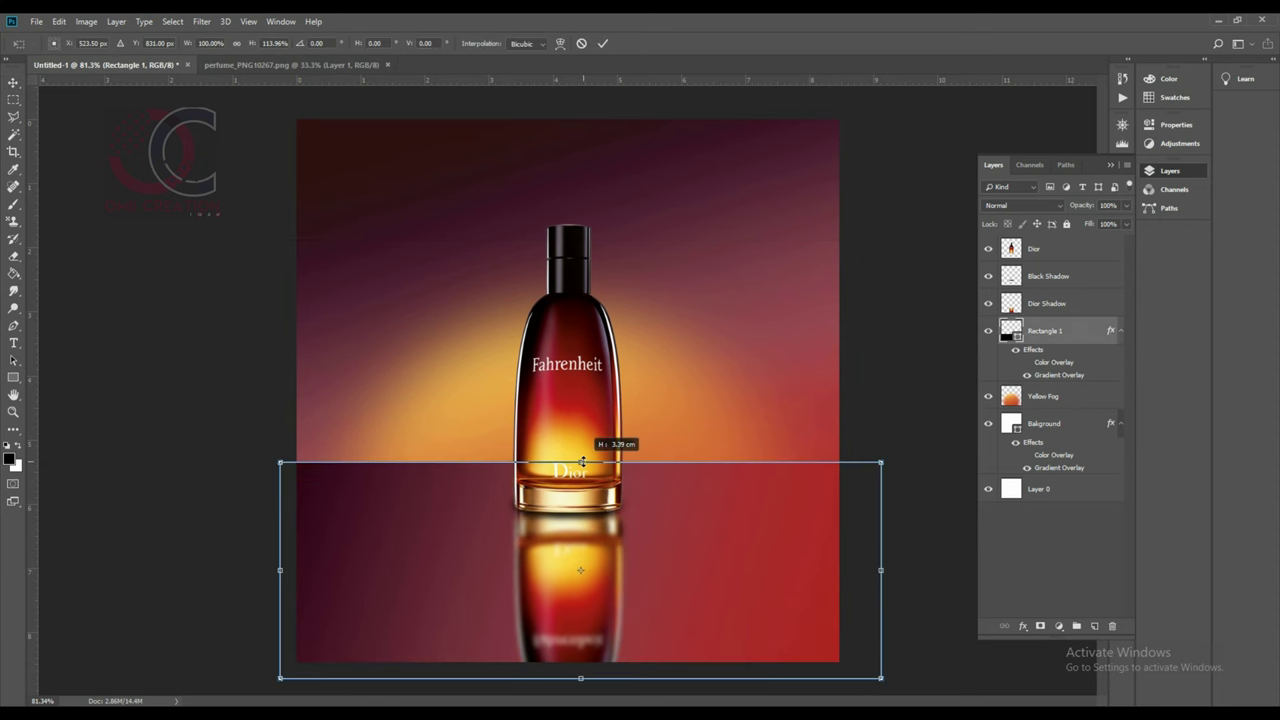
# - Crop a strip off the bottom of the canvas
pyautogui.hotkey('ctrl', '-')
pyautogui.hotkey('ctrl', '-')
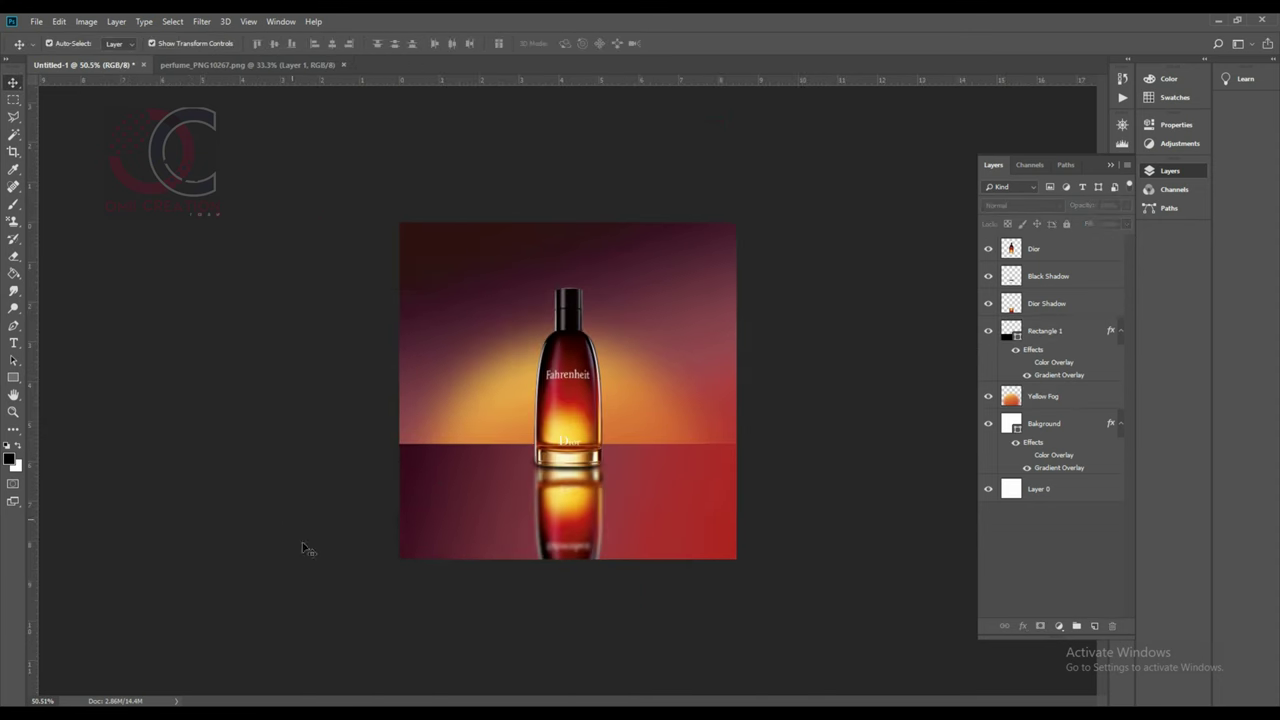
pyautogui.hotkey('ctrl', '+')
pyautogui.press('c')
pyautogui.moveTo(567, 628); pyautogui.dragTo(571, 598)
pyautogui.press('Return')
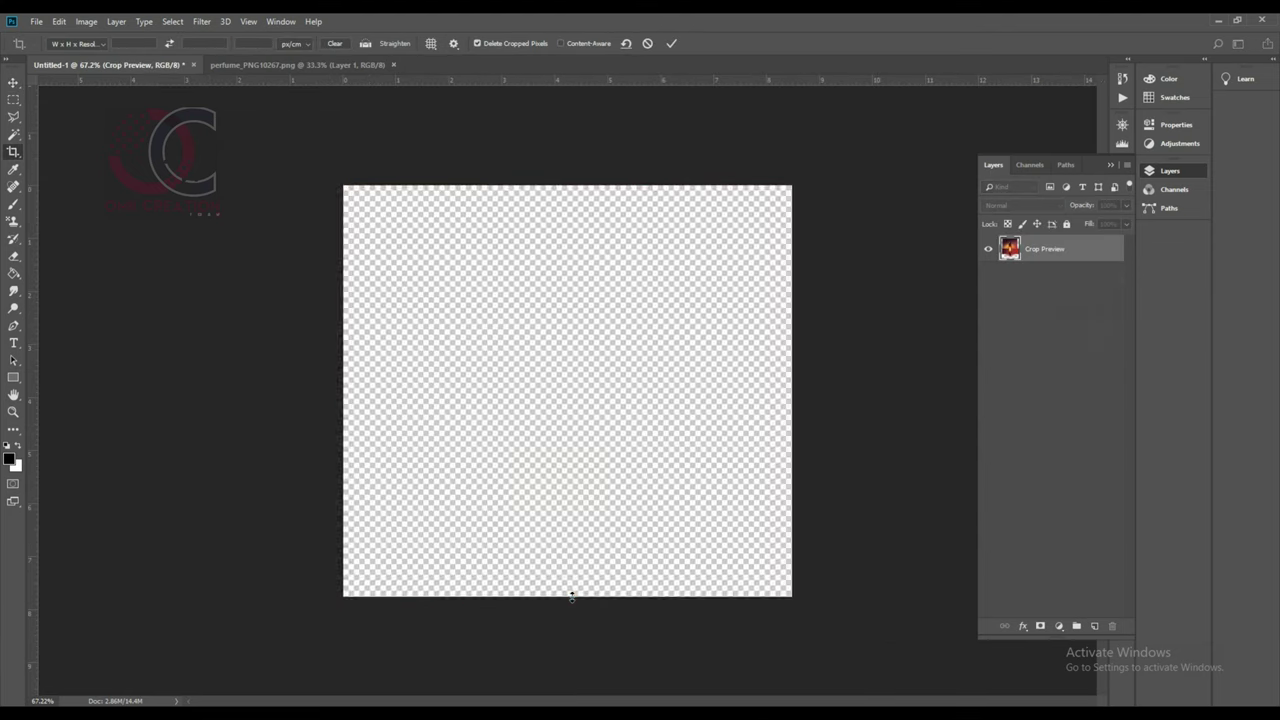
pyautogui.hotkey('ctrl', '0')
pyautogui.press('v')
# - Change the floor gradient's left stop to pale cream #feffe3 sampled from the bottle base
pyautogui.click(555, 345)
pyautogui.click(436, 651)
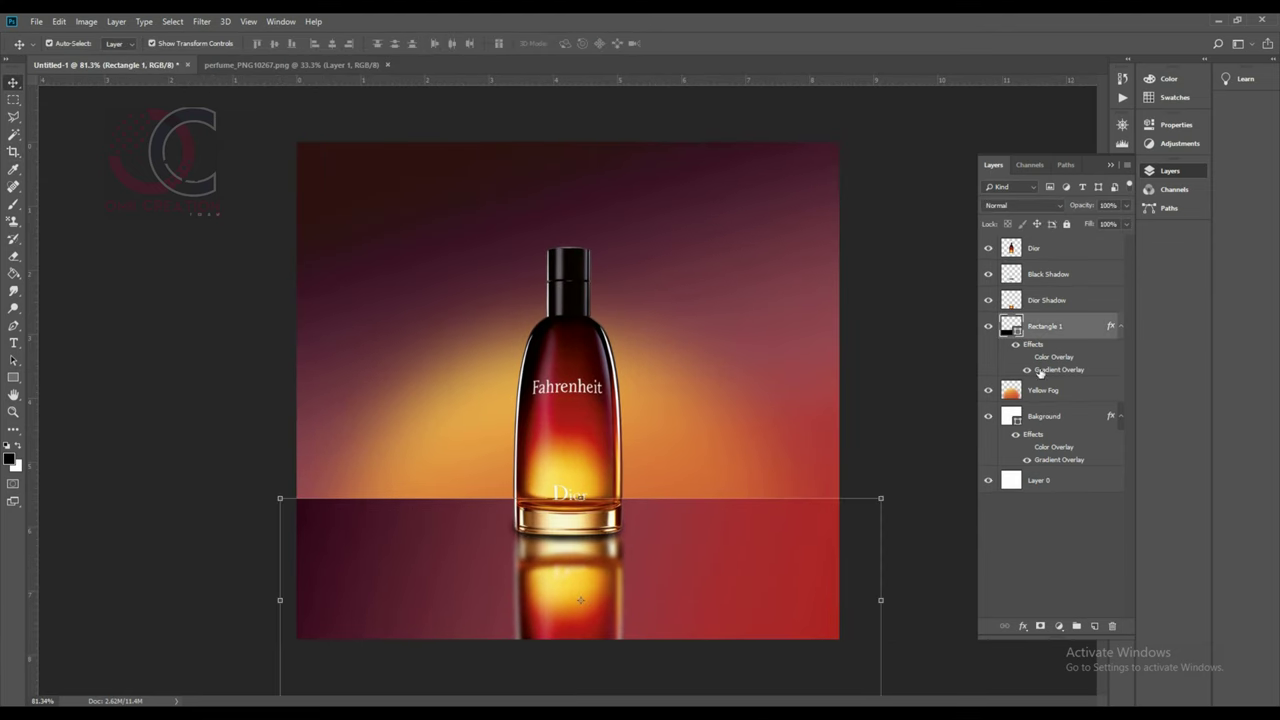
pyautogui.doubleClick(1059, 369)
pyautogui.click(1000, 340)
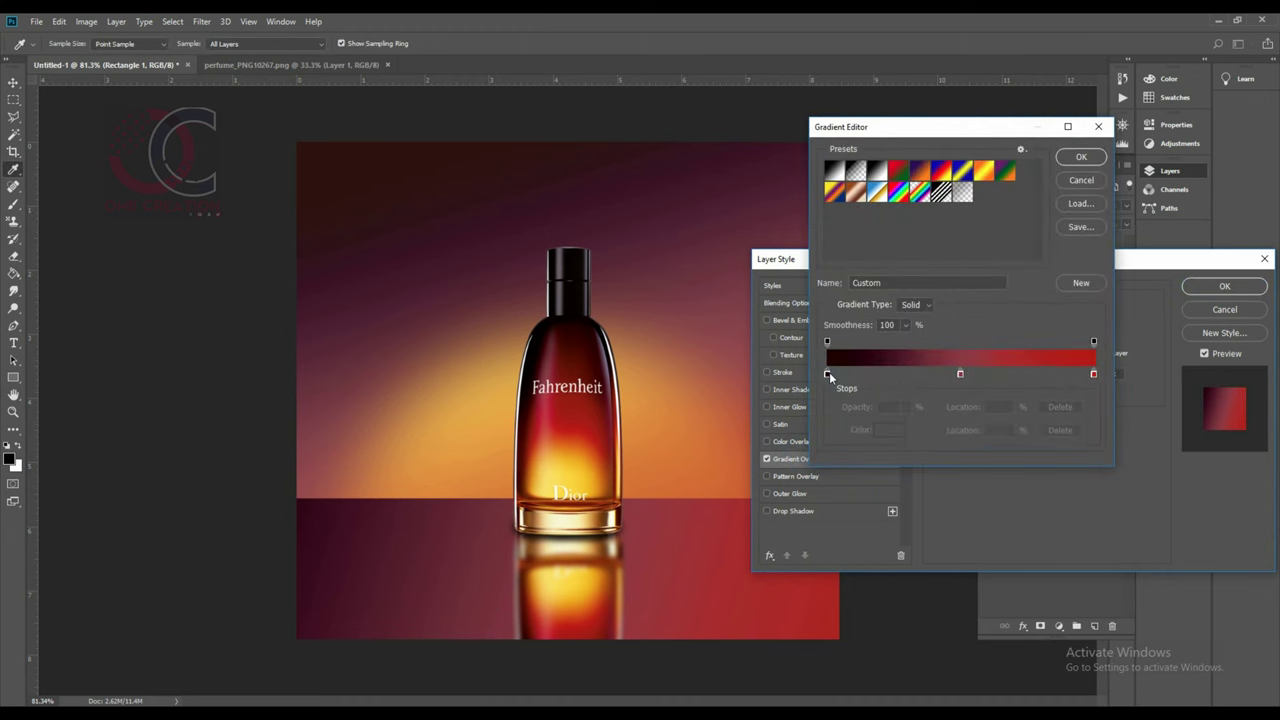
pyautogui.doubleClick(829, 372)
pyautogui.moveTo(795, 235); pyautogui.dragTo(801, 258)
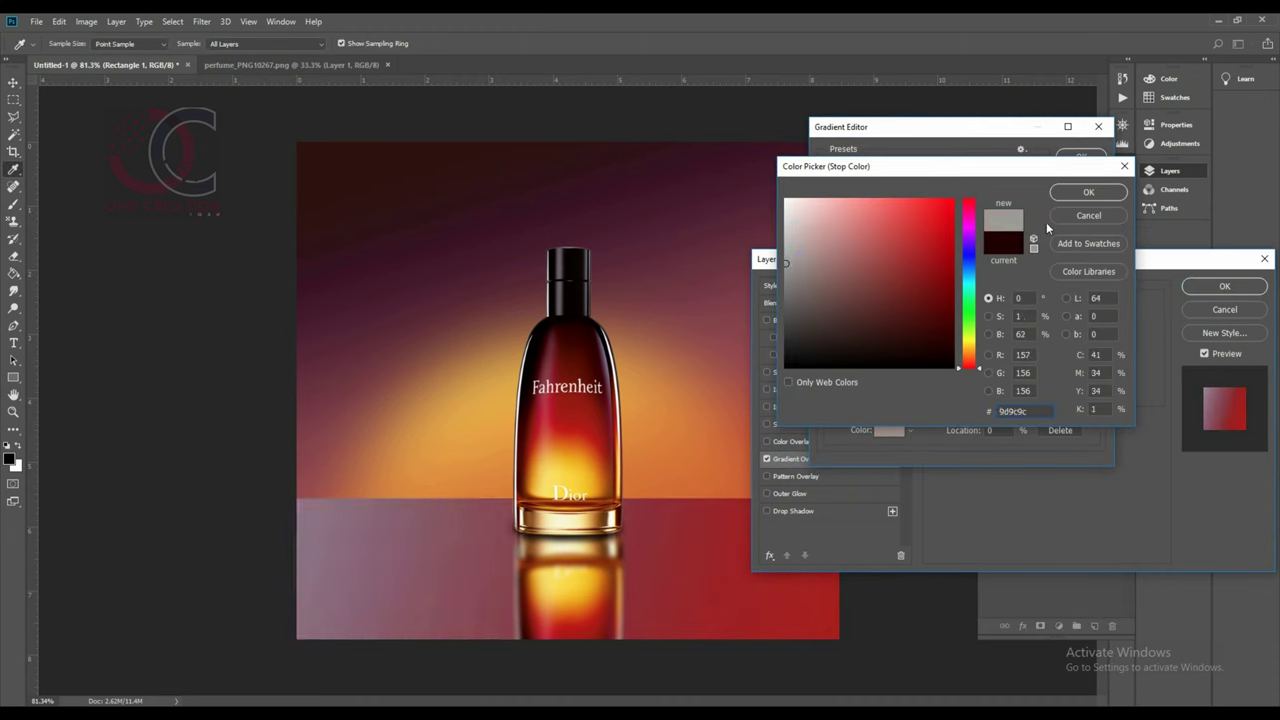
pyautogui.click(521, 521)
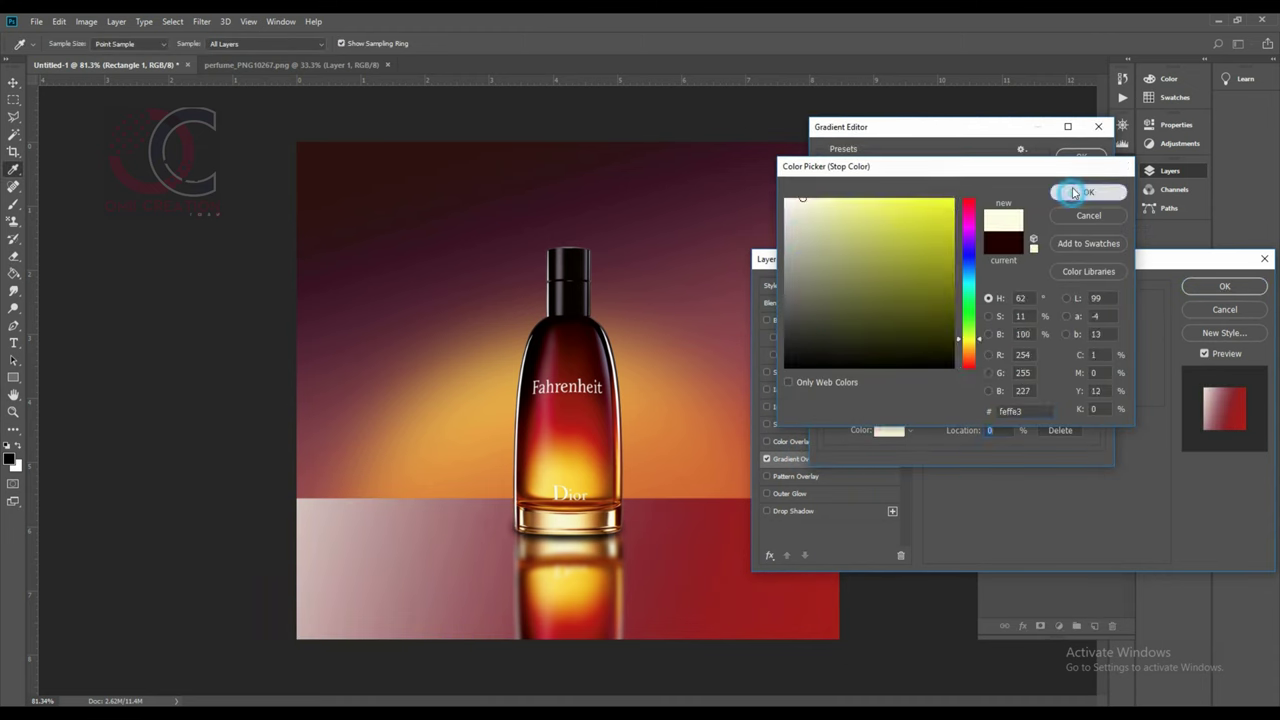
pyautogui.click(1074, 192)
pyautogui.click(1080, 156)
pyautogui.click(1224, 286)
# - Start a text line above the bottle with the Type tool
pyautogui.press('v')
pyautogui.scroll(-3, 817, 519)
pyautogui.scroll(3, 817, 519)
pyautogui.press('t')
pyautogui.click(522, 216)
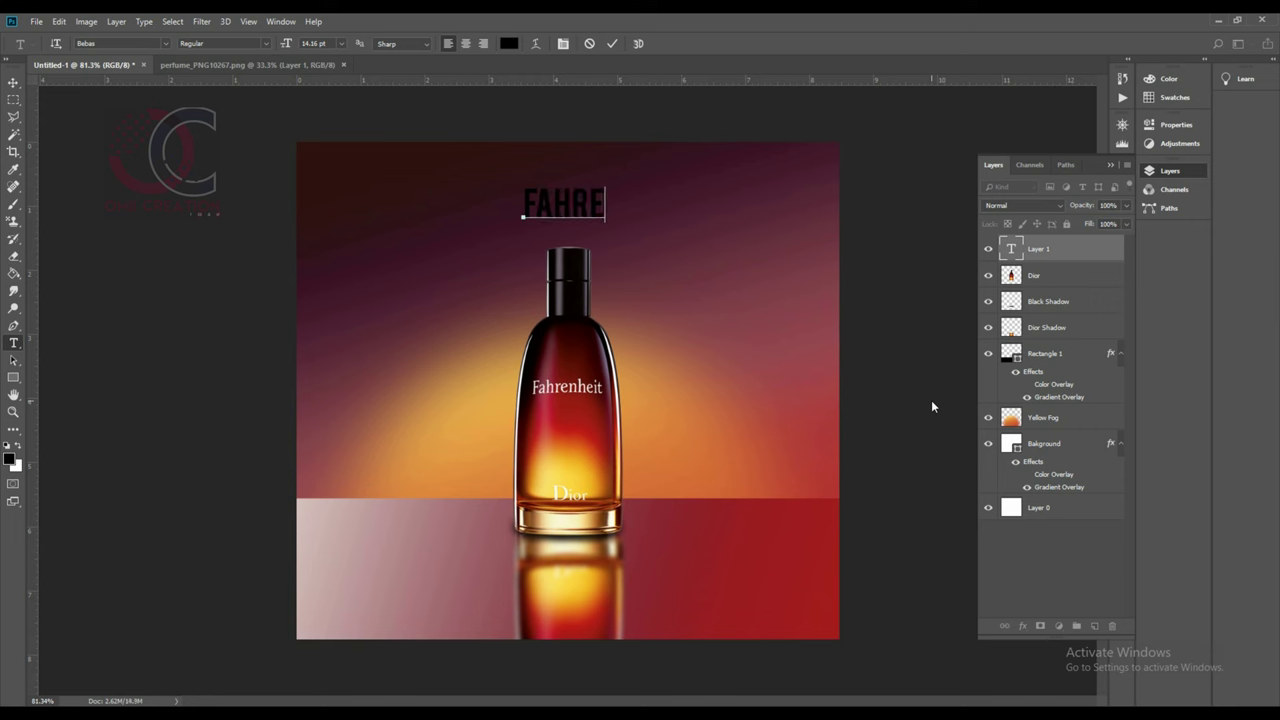
# - Commit the FAHRENHEIT title and centre it above the bottle, then go to Google Images
pyautogui.click(14, 80)
pyautogui.moveTo(651, 200); pyautogui.dragTo(622, 222)
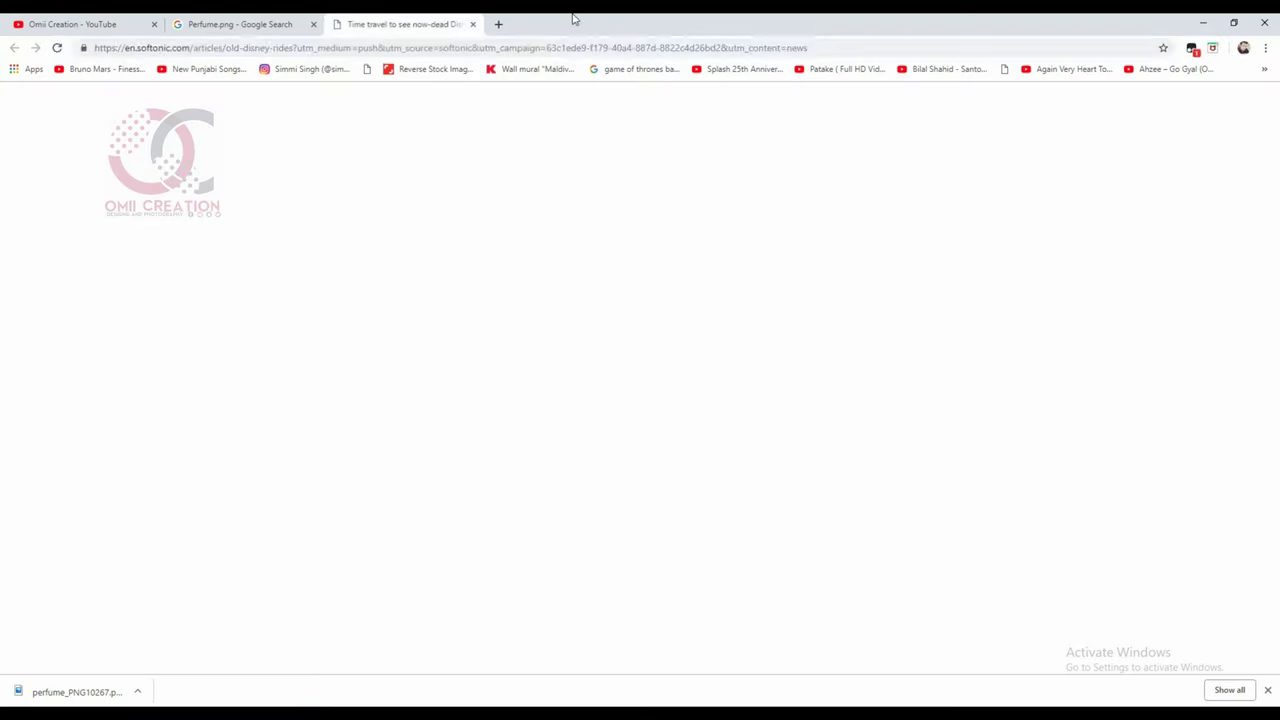
pyautogui.click(498, 24)
pyautogui.click(603, 306)
# - Search 'dior logo png' and save the plain DIOR wordmark as dior+logo+layout in the project folder
pyautogui.write('dior logo png')
pyautogui.press('Return')
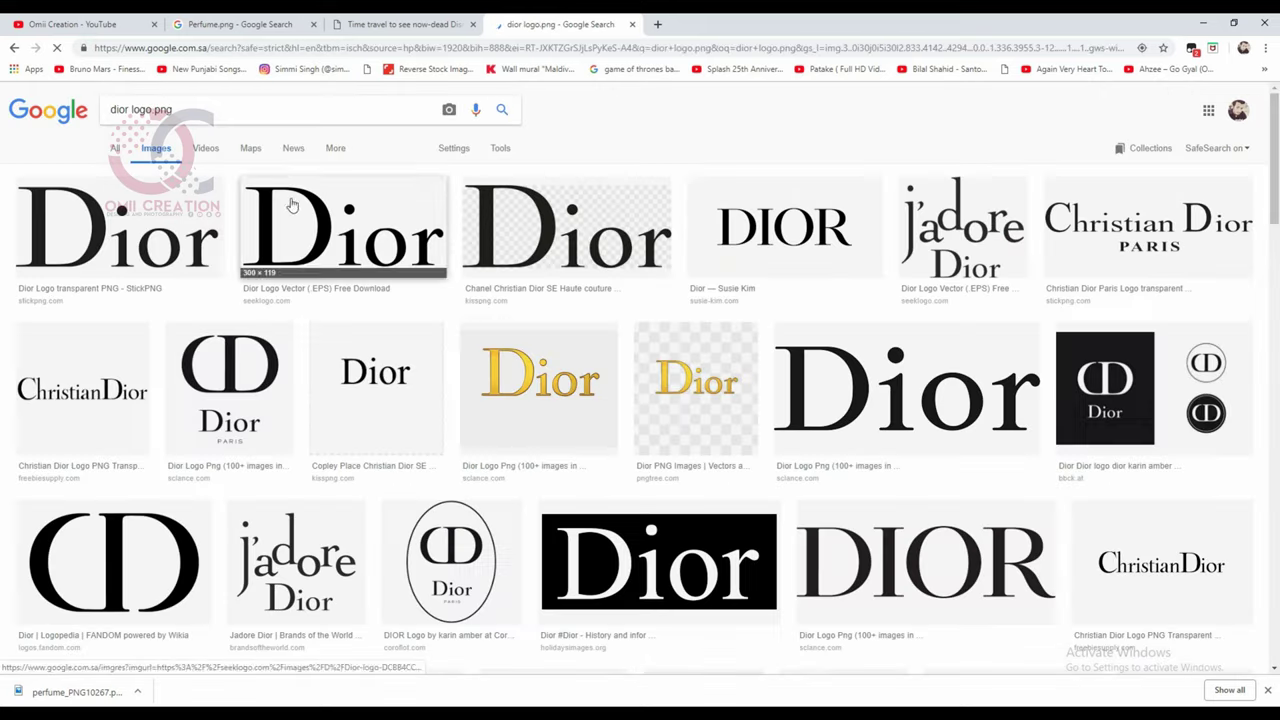
pyautogui.click(783, 228)
pyautogui.rightClick(392, 405)
pyautogui.click(410, 529)
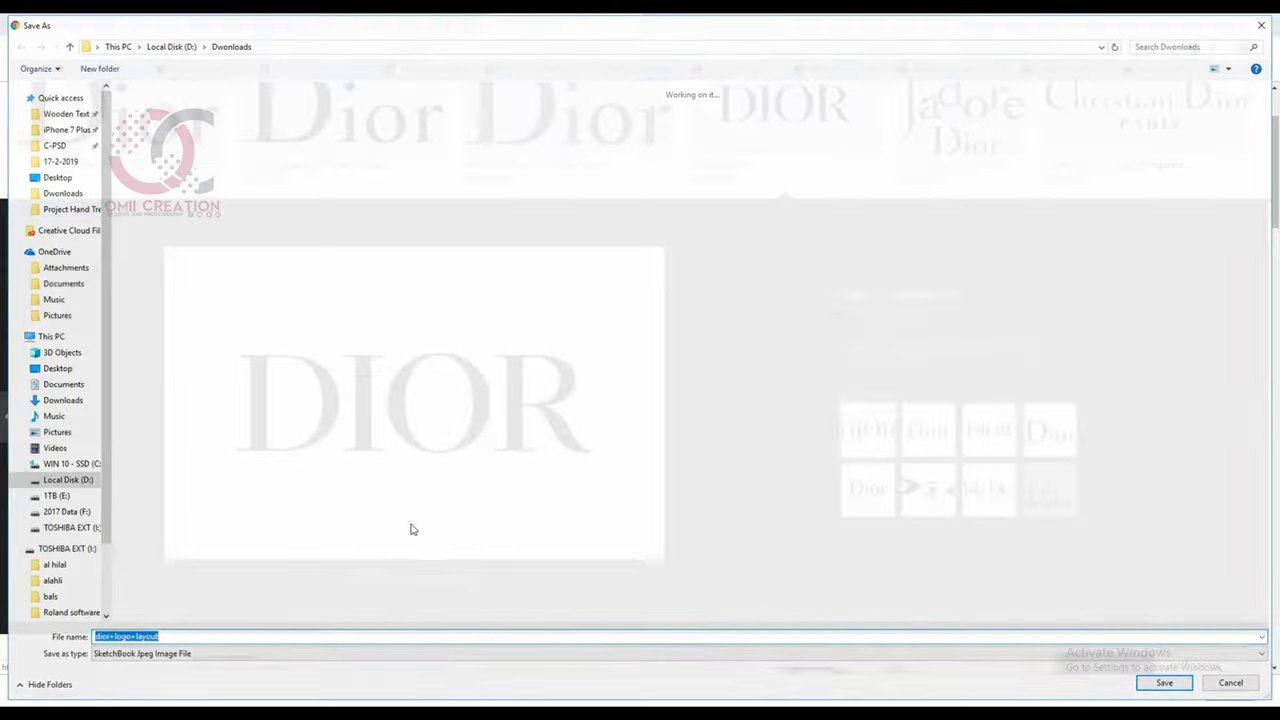
pyautogui.doubleClick(165, 147)
pyautogui.click(1167, 684)
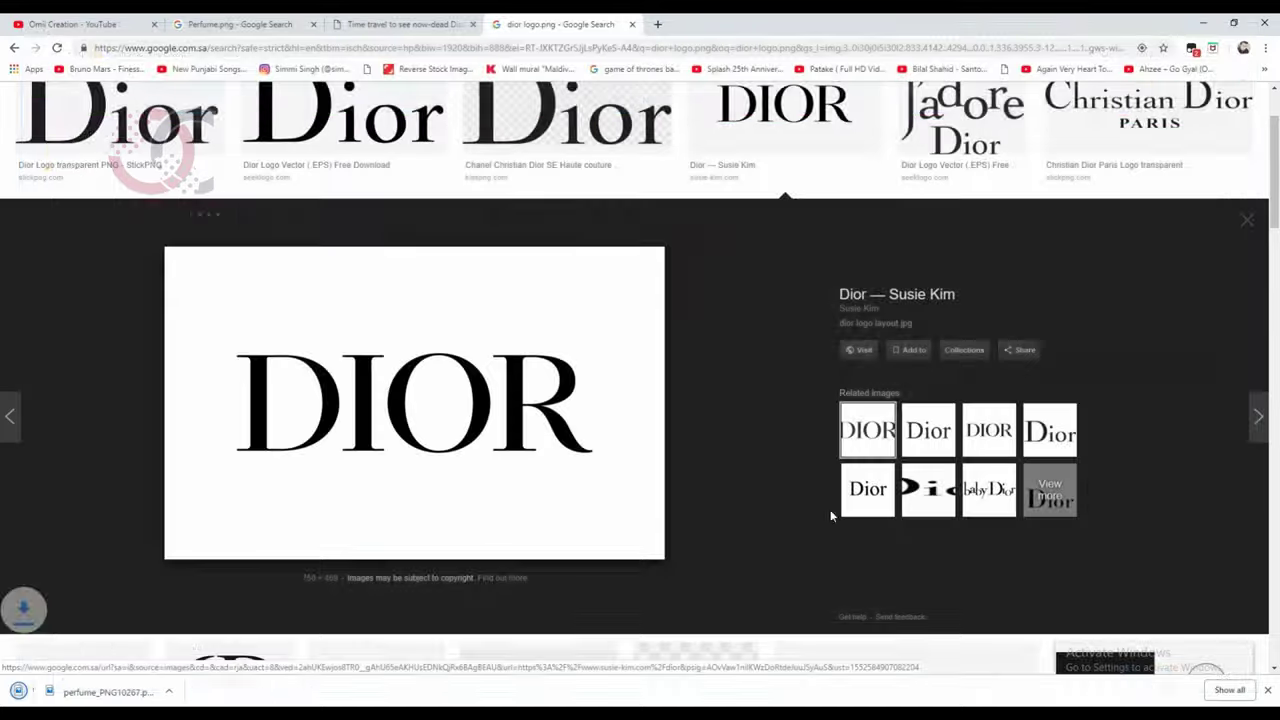
pyautogui.click(36, 21)
# - Open dior+logo+layout, unlock its background, and Magic Wand-delete the white, including inside the O
pyautogui.doubleClick(160, 127)
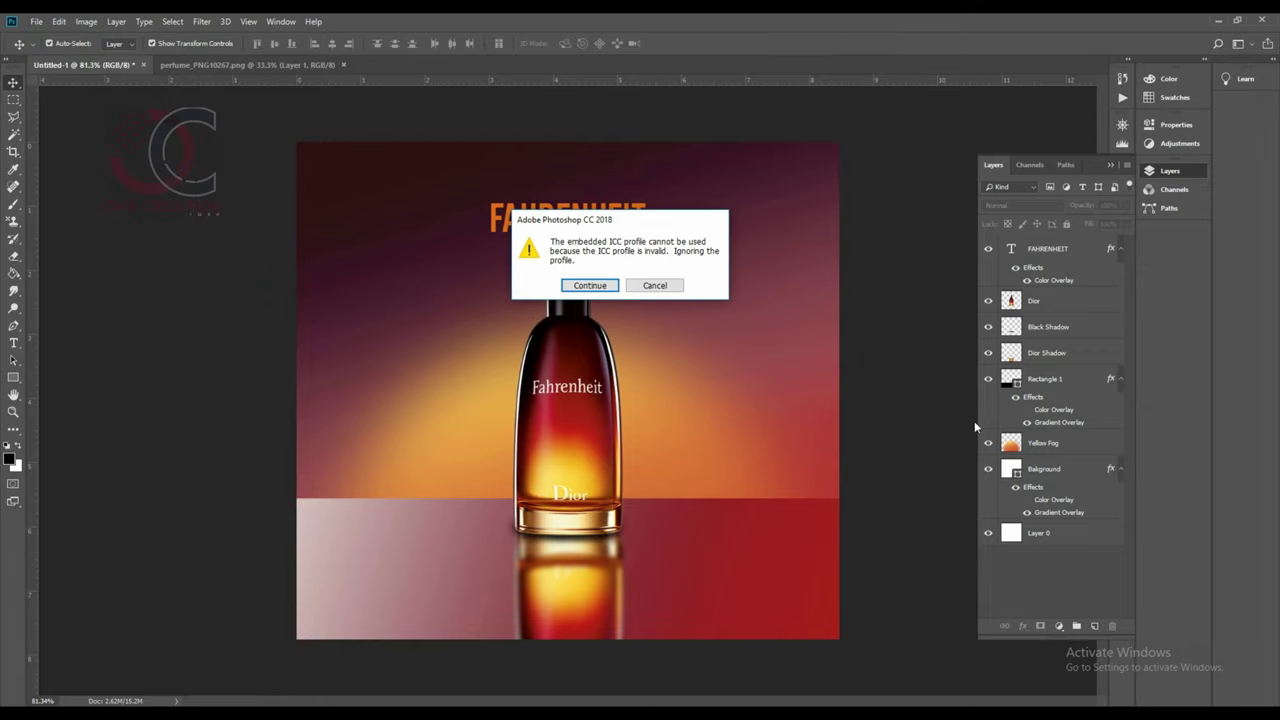
pyautogui.press('Return')
pyautogui.doubleClick(1071, 256)
pyautogui.press('Return')
pyautogui.press('w')
pyautogui.click(449, 291)
pyautogui.press('Delete')
pyautogui.click(603, 397)
# - Drag DIOR into the ad, try a dark red Color Overlay, delete that layer, and launch Illustrator
pyautogui.press('v')
pyautogui.moveTo(456, 394)
pyautogui.mouseDown()
pyautogui.moveTo(487, 337)
pyautogui.moveTo(687, 412)
pyautogui.mouseUp()
pyautogui.doubleClick(1060, 250)
pyautogui.click(793, 441)
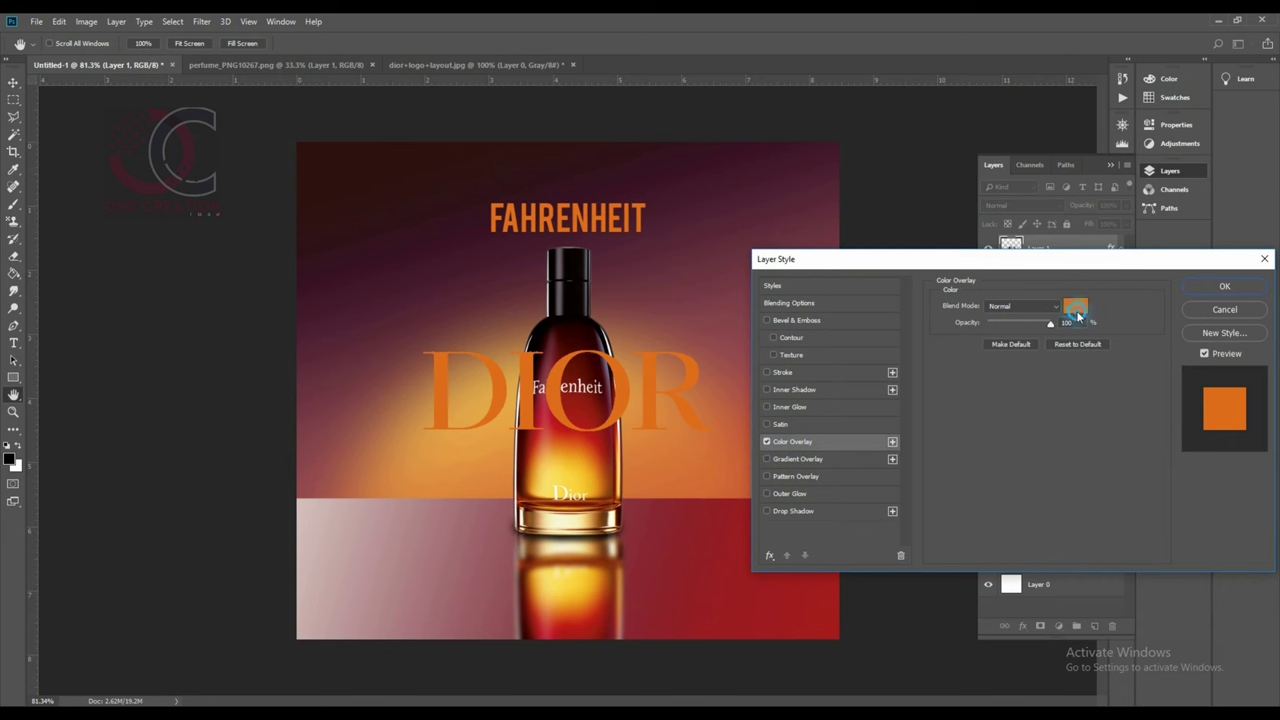
pyautogui.click(1071, 309)
pyautogui.click(952, 342)
pyautogui.press('Escape')
pyautogui.press('Escape')
pyautogui.press('Delete')
pyautogui.press('super')
pyautogui.click(129, 365)
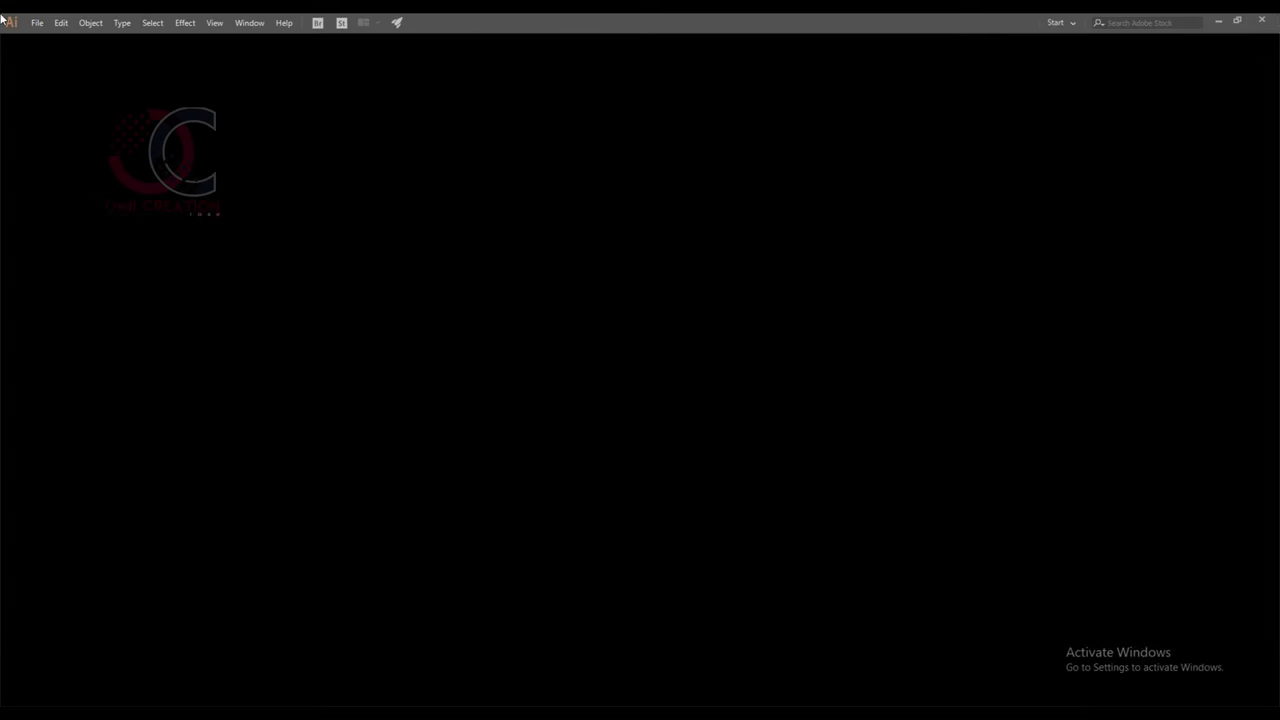
# - Open the saved DIOR logo from the Product design folder in Illustrator
pyautogui.click(37, 22)
pyautogui.click(60, 67)
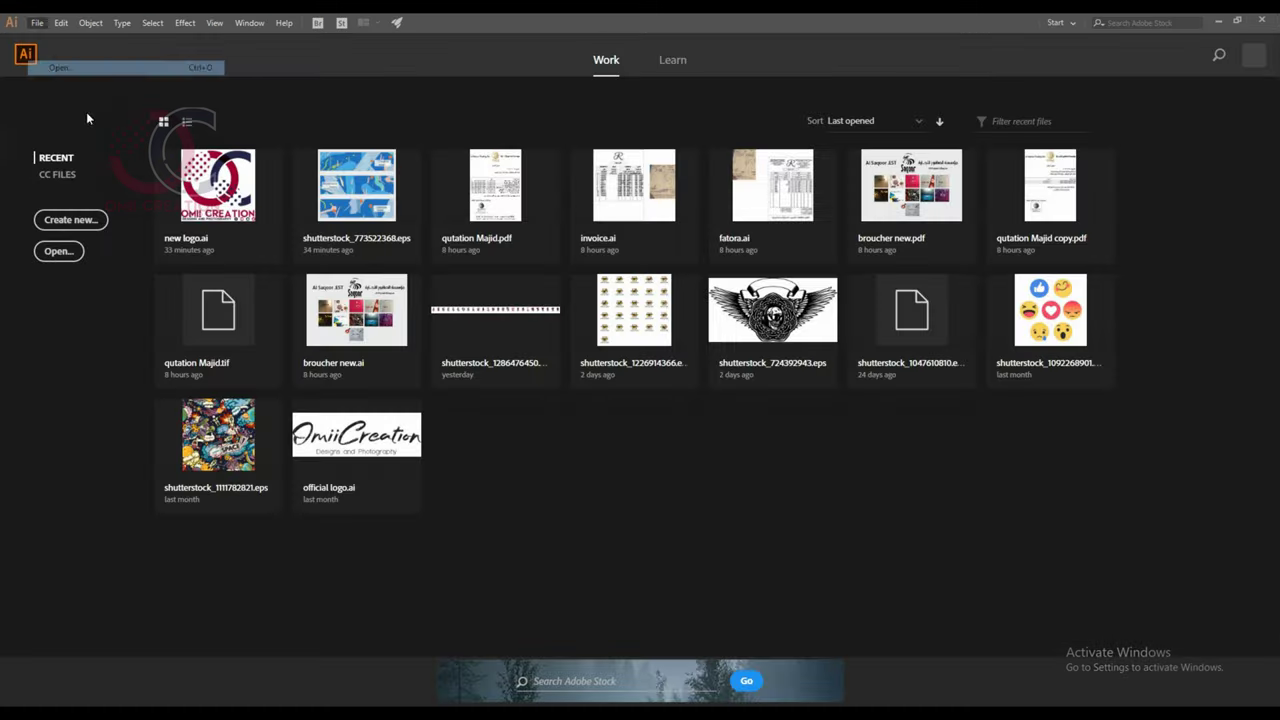
pyautogui.doubleClick(229, 251)
pyautogui.click(149, 137)
pyautogui.click(528, 349)
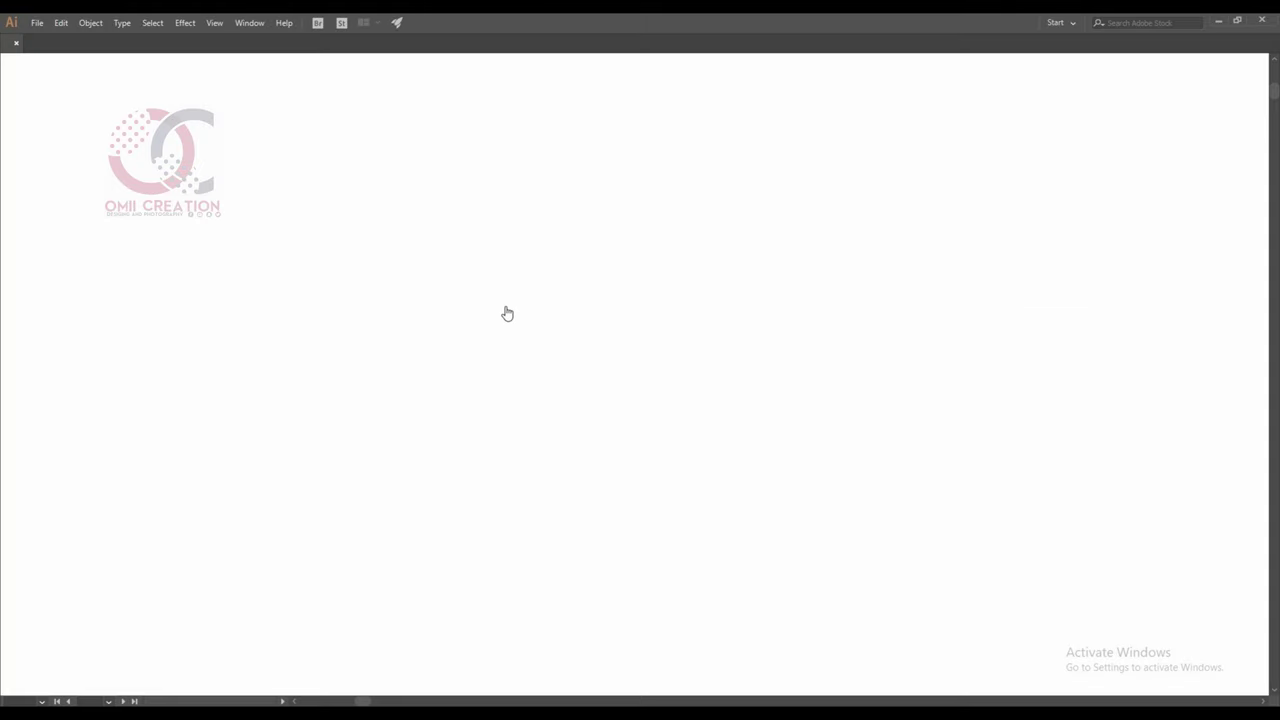
pyautogui.scroll(5, 651, 294)
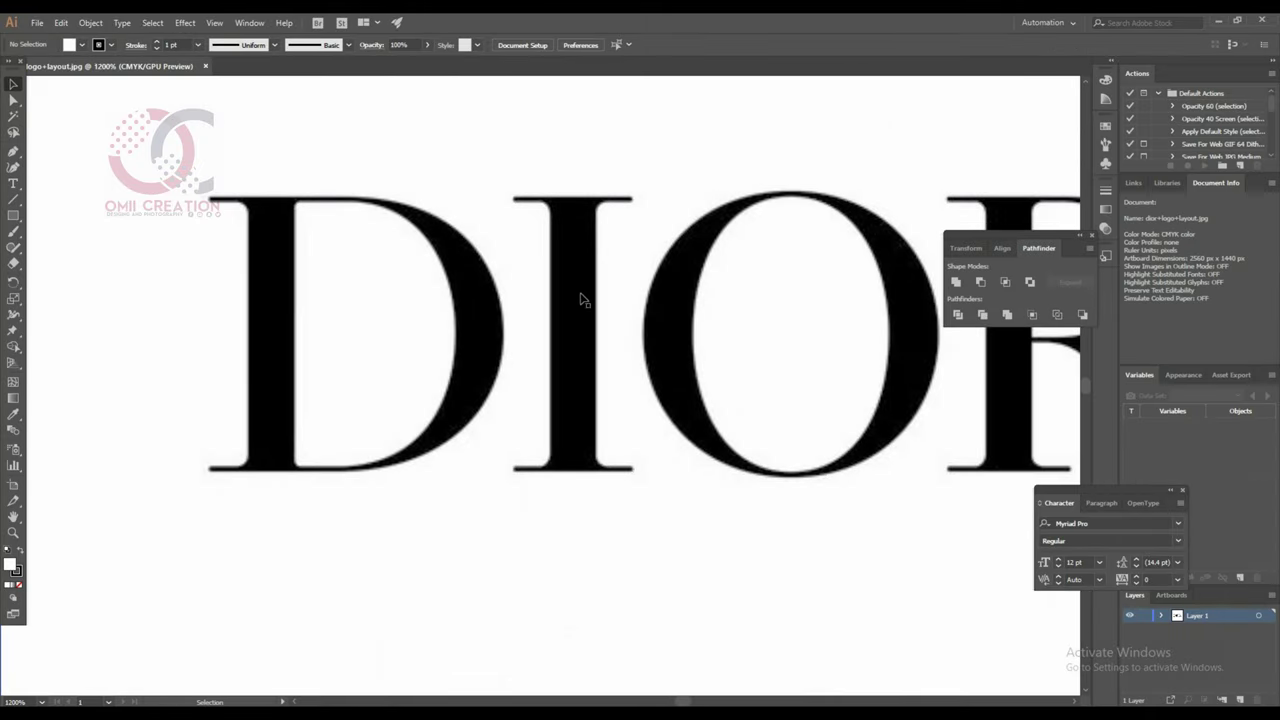
# - Image Trace the logo as Black and White Logo, expand it, and move the letters left
pyautogui.click(357, 45)
pyautogui.click(400, 180)
pyautogui.scroll(-2, 460, 300)
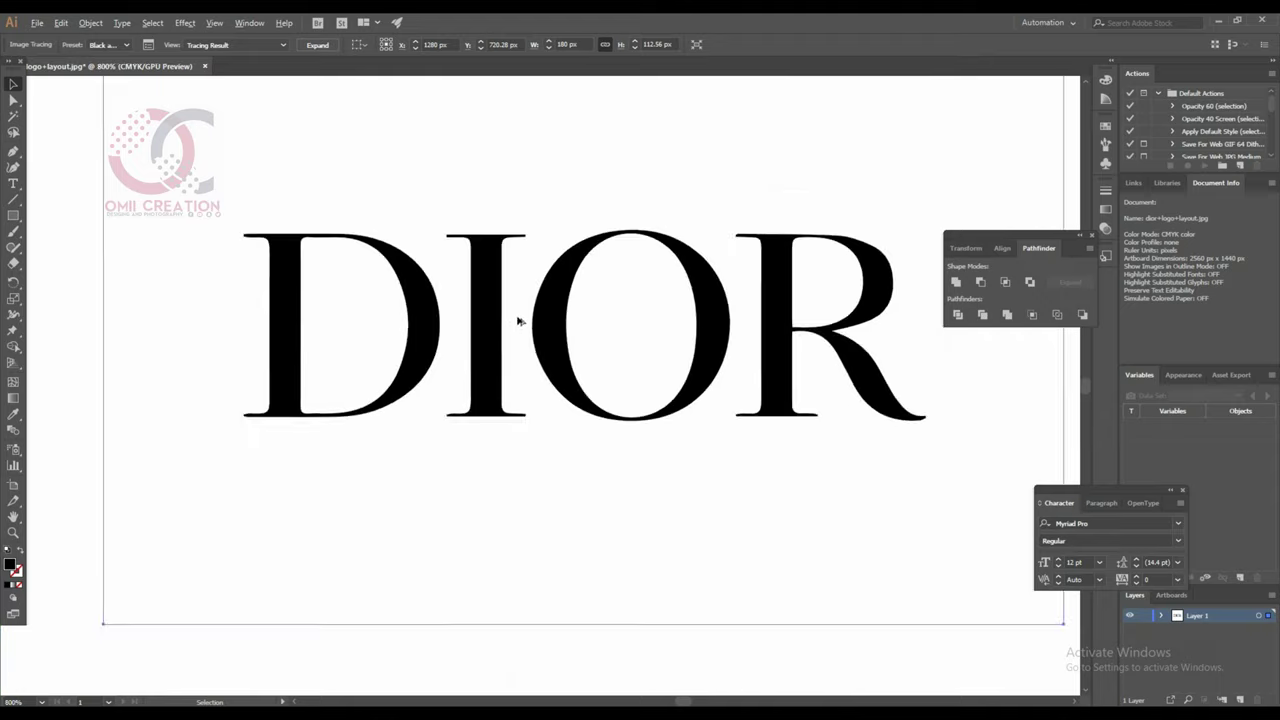
pyautogui.scroll(5, 560, 318)
pyautogui.scroll(-3, 561, 318)
pyautogui.scroll(-3, 560, 317)
pyautogui.click(317, 45)
pyautogui.moveTo(568, 305)
pyautogui.mouseDown()
pyautogui.moveTo(247, 366)
pyautogui.moveTo(257, 354)
pyautogui.mouseUp()
# - Copy the DIOR letters into Photoshop as pixels, enlarged and lowered behind the bottle
pyautogui.doubleClick(391, 291)
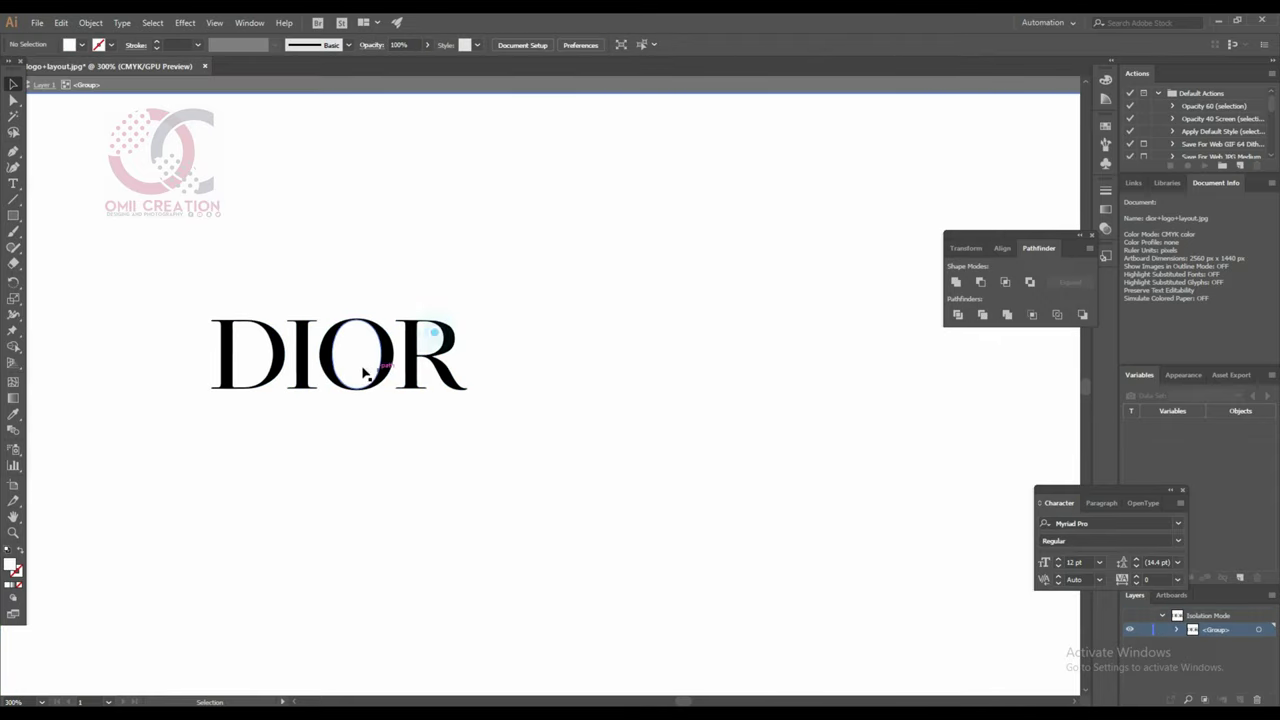
pyautogui.hotkey('ctrl', 'c')
pyautogui.hotkey('alt', 'Tab')
pyautogui.hotkey('ctrl', 'v')
pyautogui.click(694, 211)
pyautogui.moveTo(714, 434)
pyautogui.mouseDown()
pyautogui.moveTo(737, 457)
pyautogui.moveTo(667, 486)
pyautogui.mouseUp()
pyautogui.press('Return')
# - Give the lettering a dark maroon #280000 Color Overlay sampled from the bottle
pyautogui.doubleClick(1080, 257)
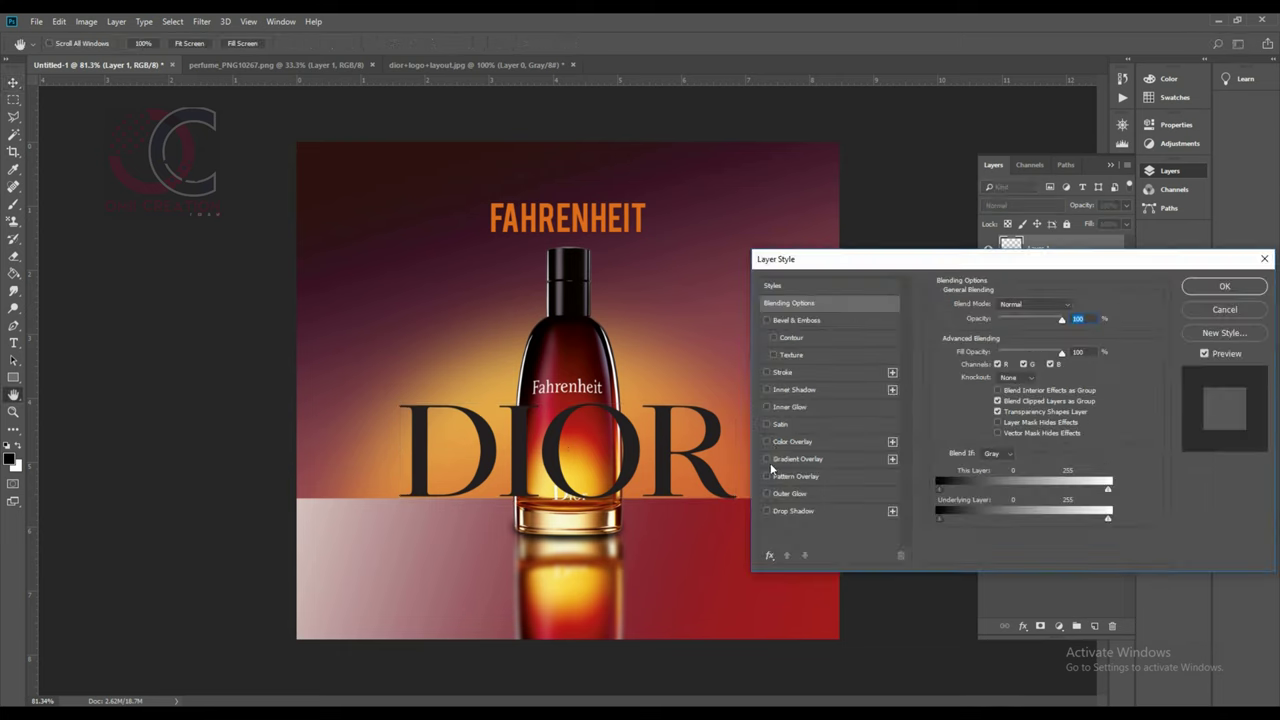
pyautogui.click(785, 441)
pyautogui.click(1075, 307)
pyautogui.click(580, 330)
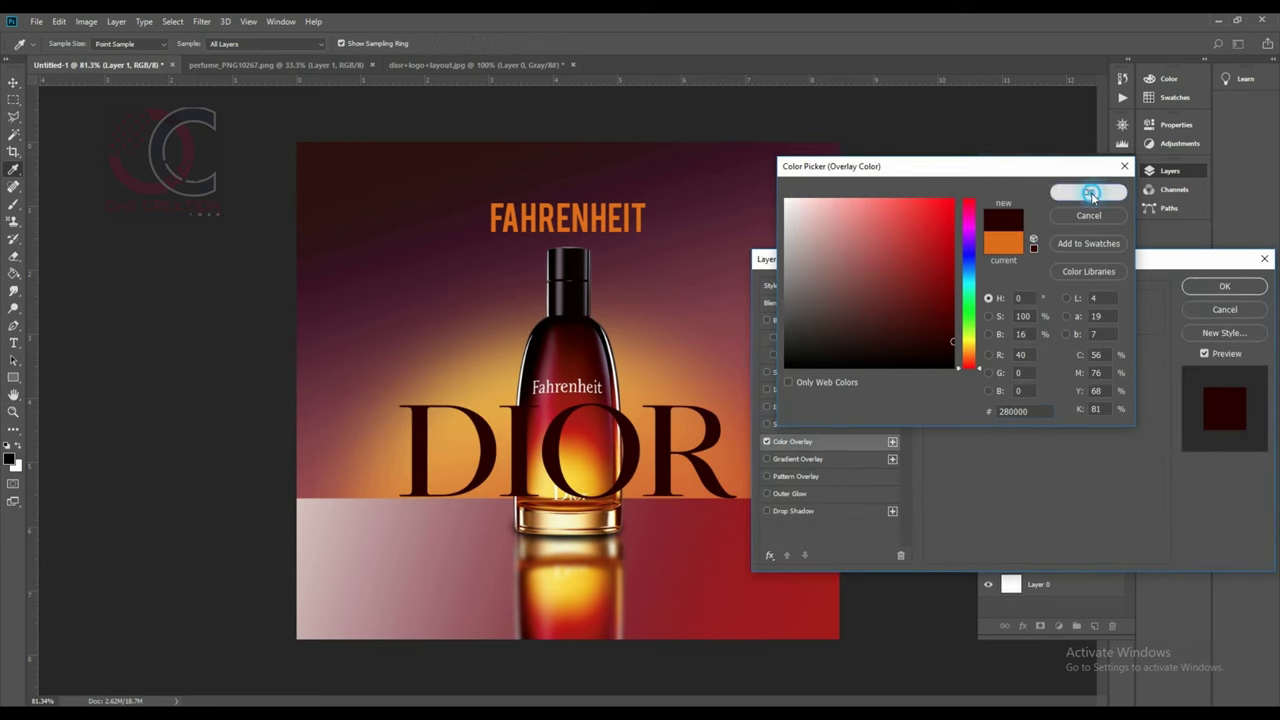
pyautogui.click(1091, 195)
pyautogui.click(1210, 285)
# - Rename the layer Dior, move it behind the bottle, and enlarge it to 136%
pyautogui.doubleClick(1040, 248)
pyautogui.write('Dior')
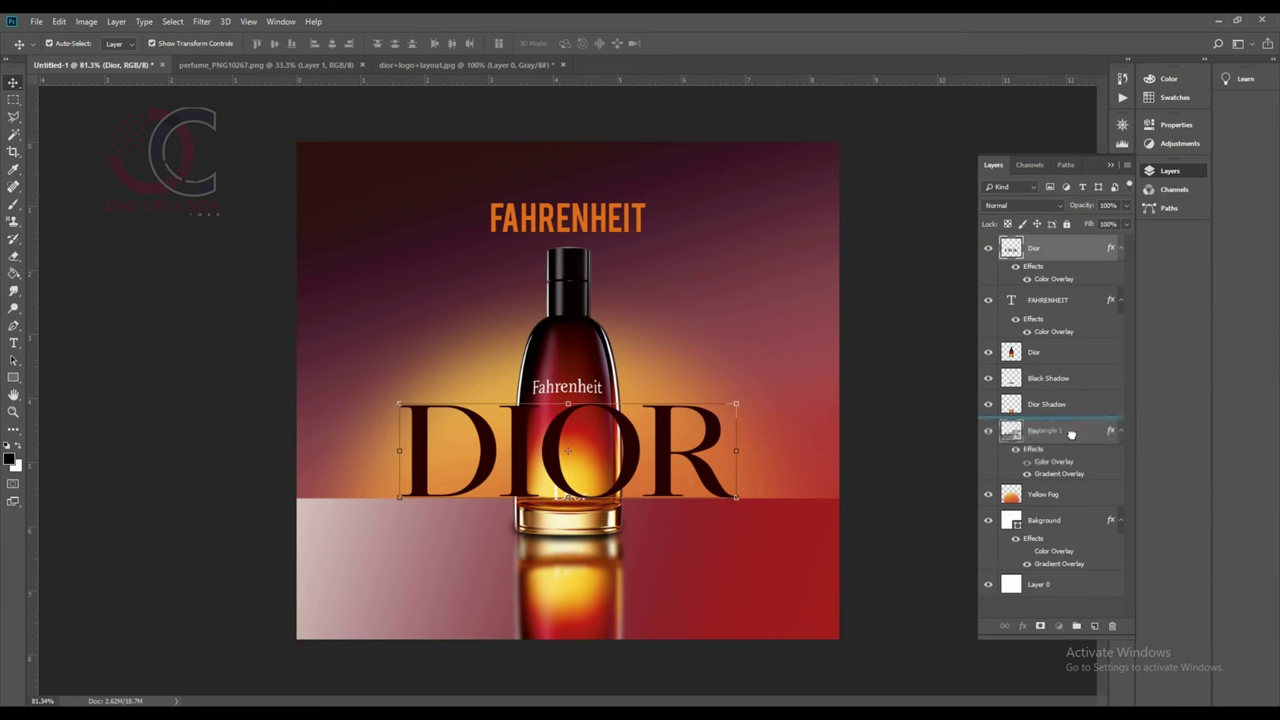
pyautogui.moveTo(1058, 385); pyautogui.dragTo(1075, 415)
pyautogui.moveTo(736, 404); pyautogui.dragTo(797, 369)
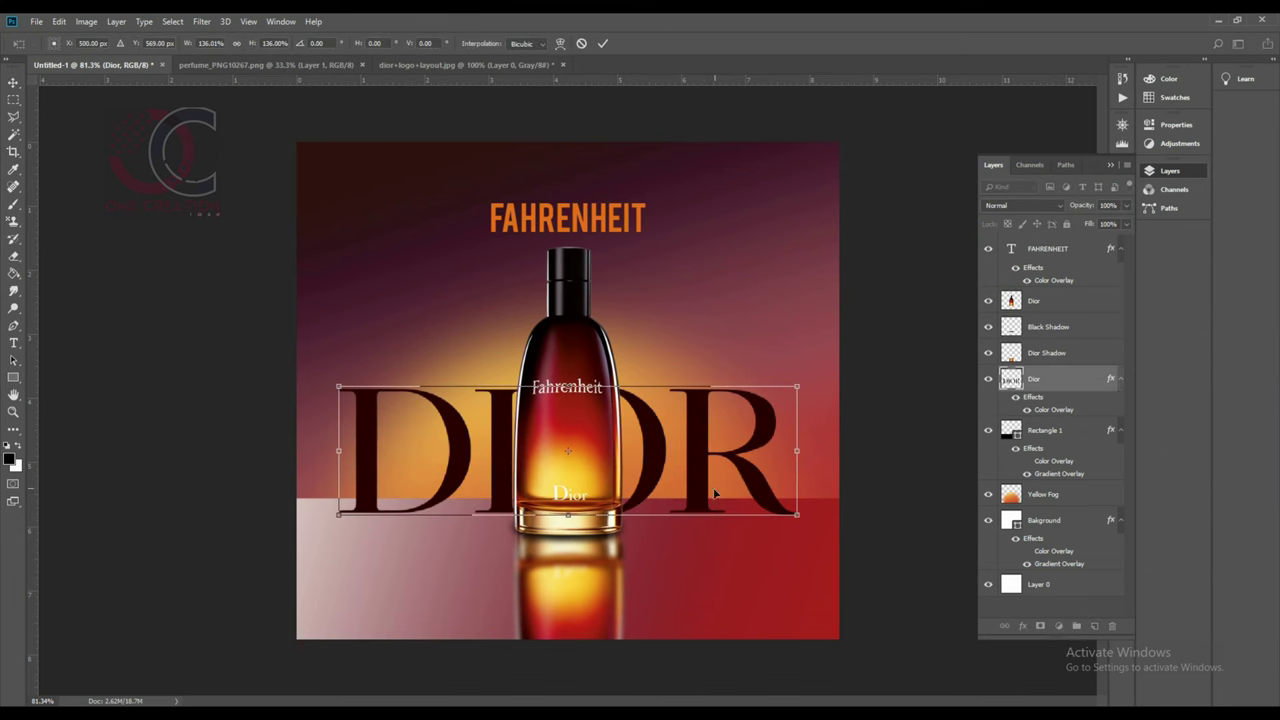
pyautogui.press('Return')
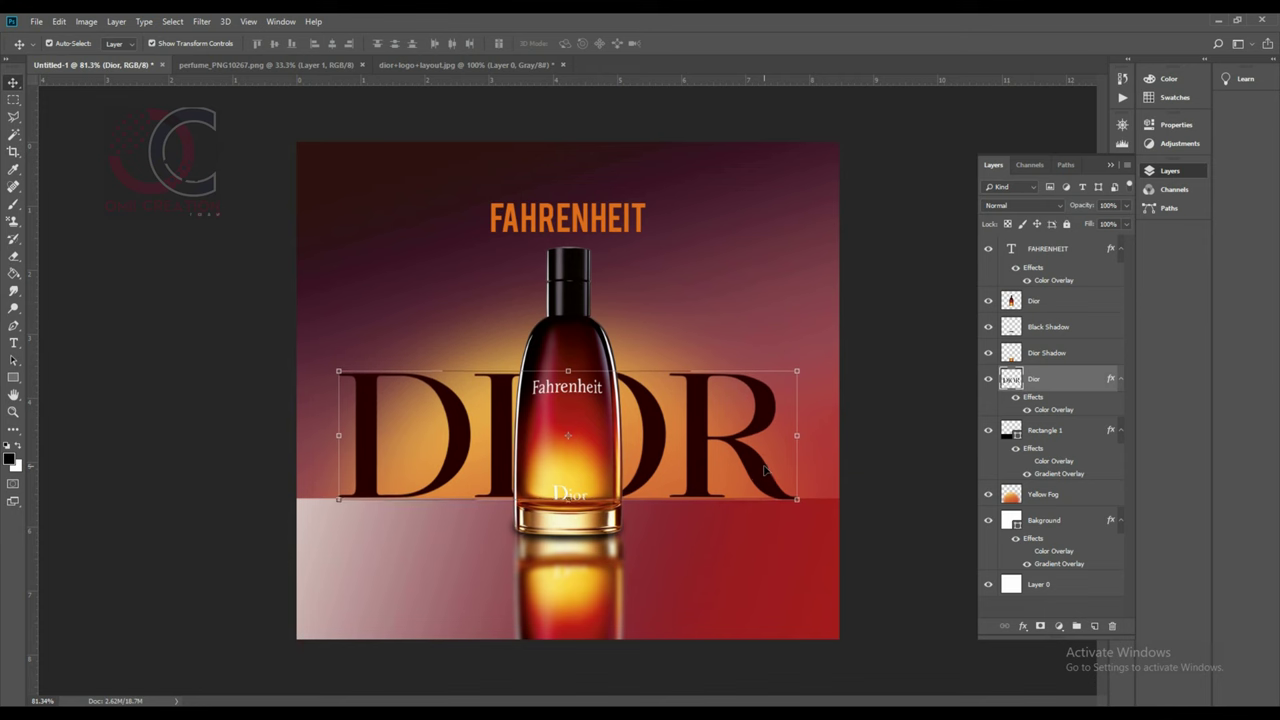
# - Add a Gradient Overlay to Dior with a yellow middle stop
pyautogui.doubleClick(1085, 379)
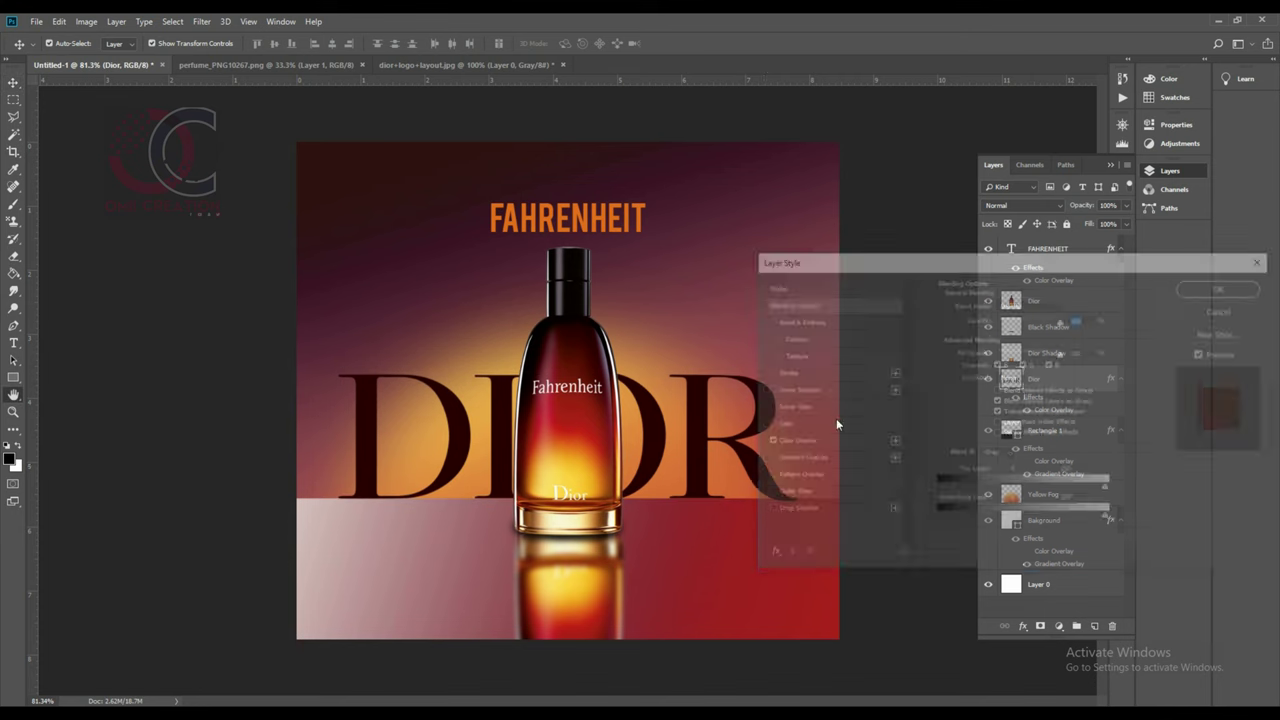
pyautogui.click(767, 459)
pyautogui.click(790, 459)
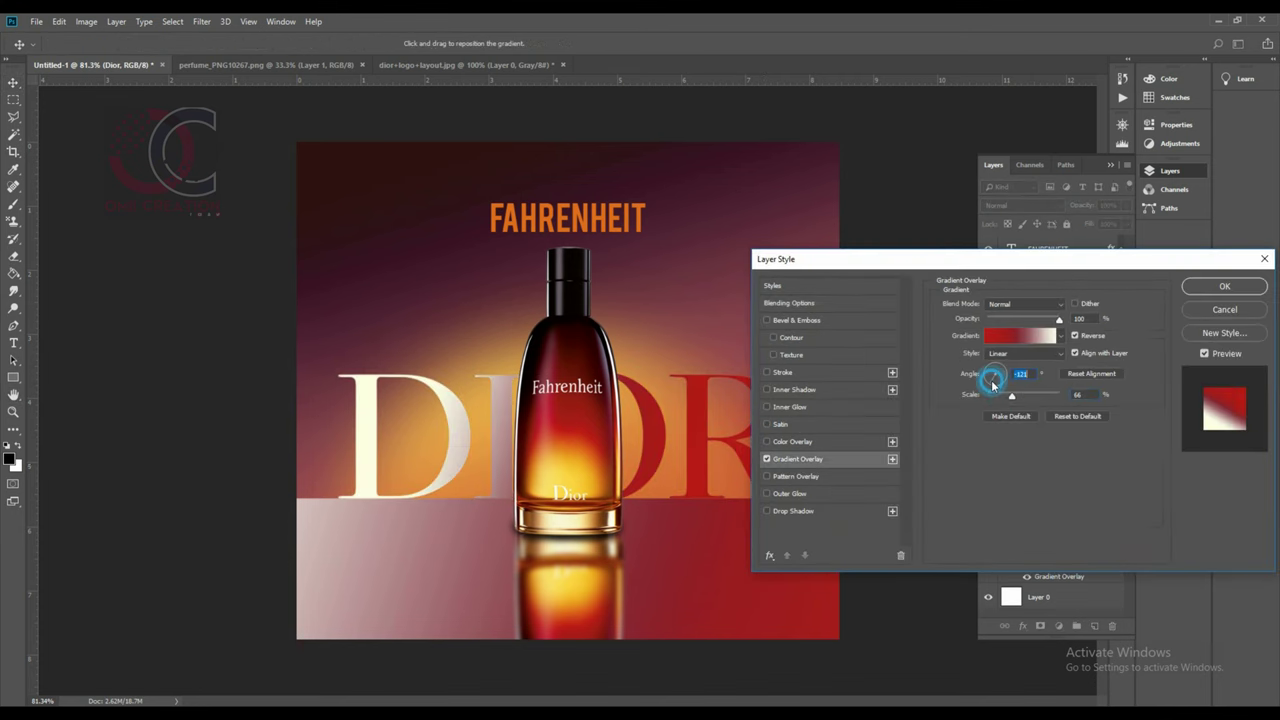
pyautogui.click(1010, 340)
pyautogui.doubleClick(960, 373)
pyautogui.click(583, 477)
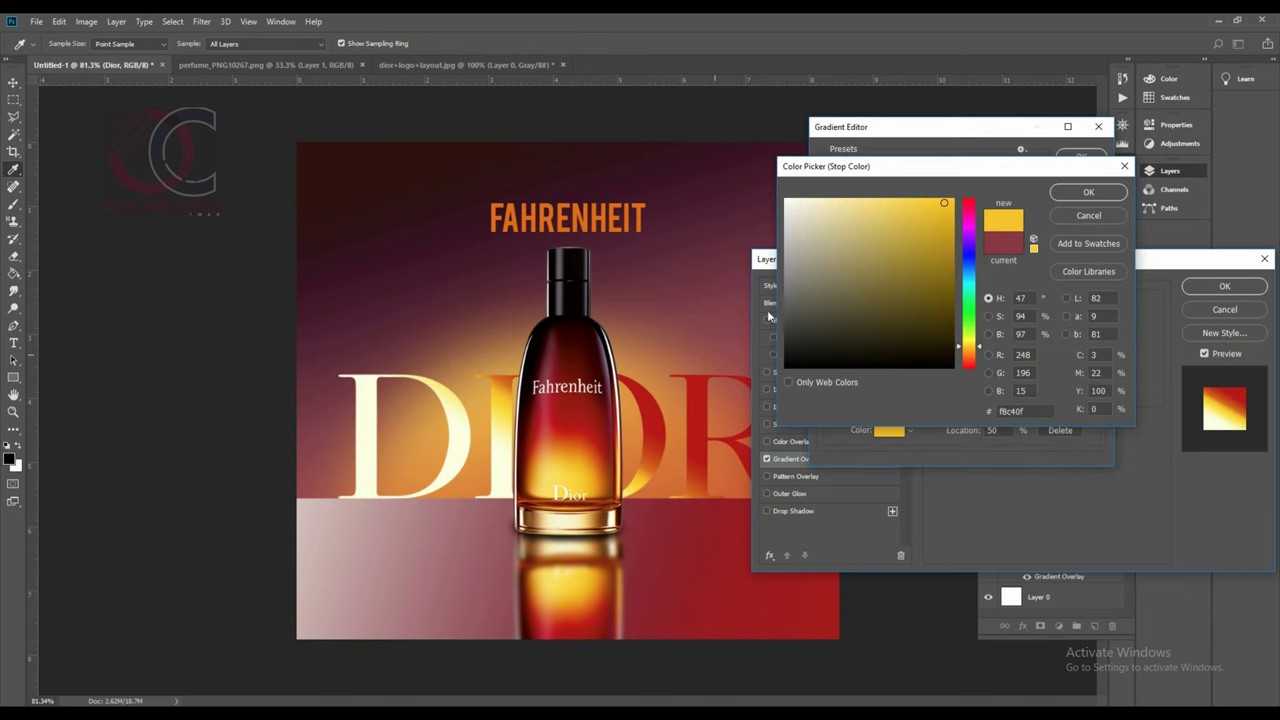
pyautogui.click(1078, 193)
# - Set the gradient's right stop to dark maroon and left stop to near-black, then close the effects
pyautogui.doubleClick(1092, 375)
pyautogui.click(889, 334)
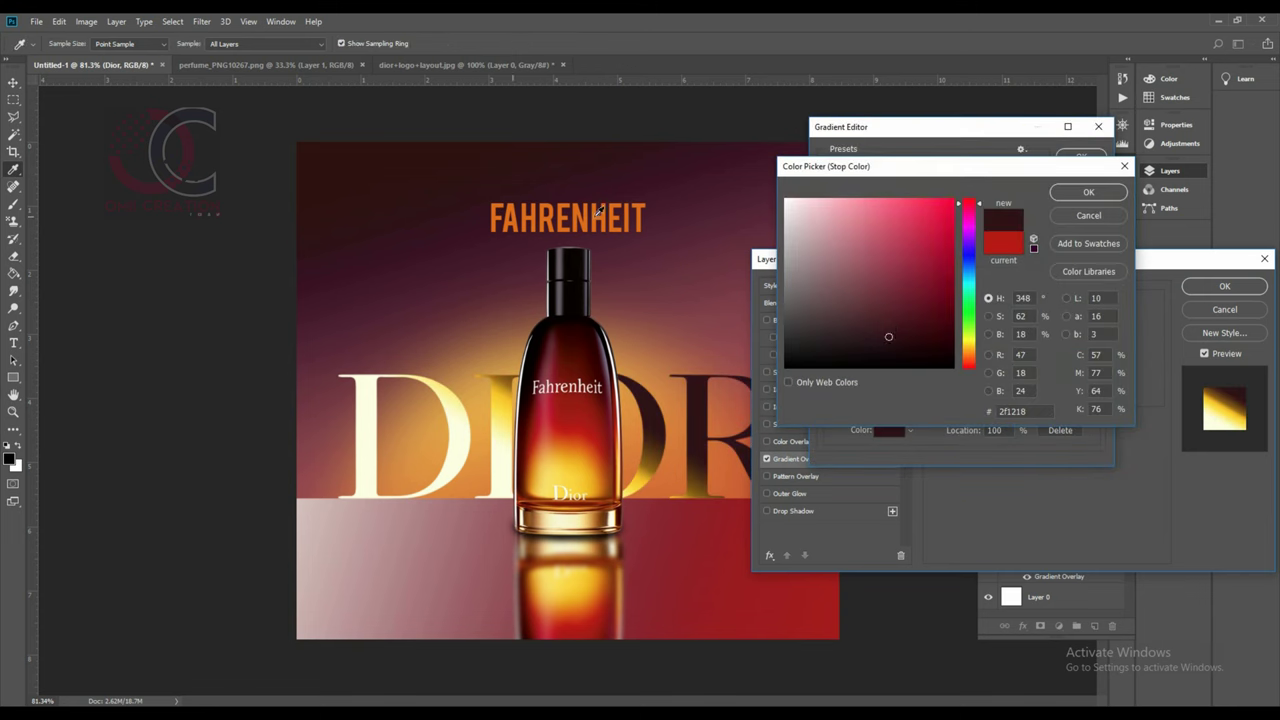
pyautogui.click(1080, 193)
pyautogui.doubleClick(828, 375)
pyautogui.moveTo(594, 423); pyautogui.dragTo(530, 372)
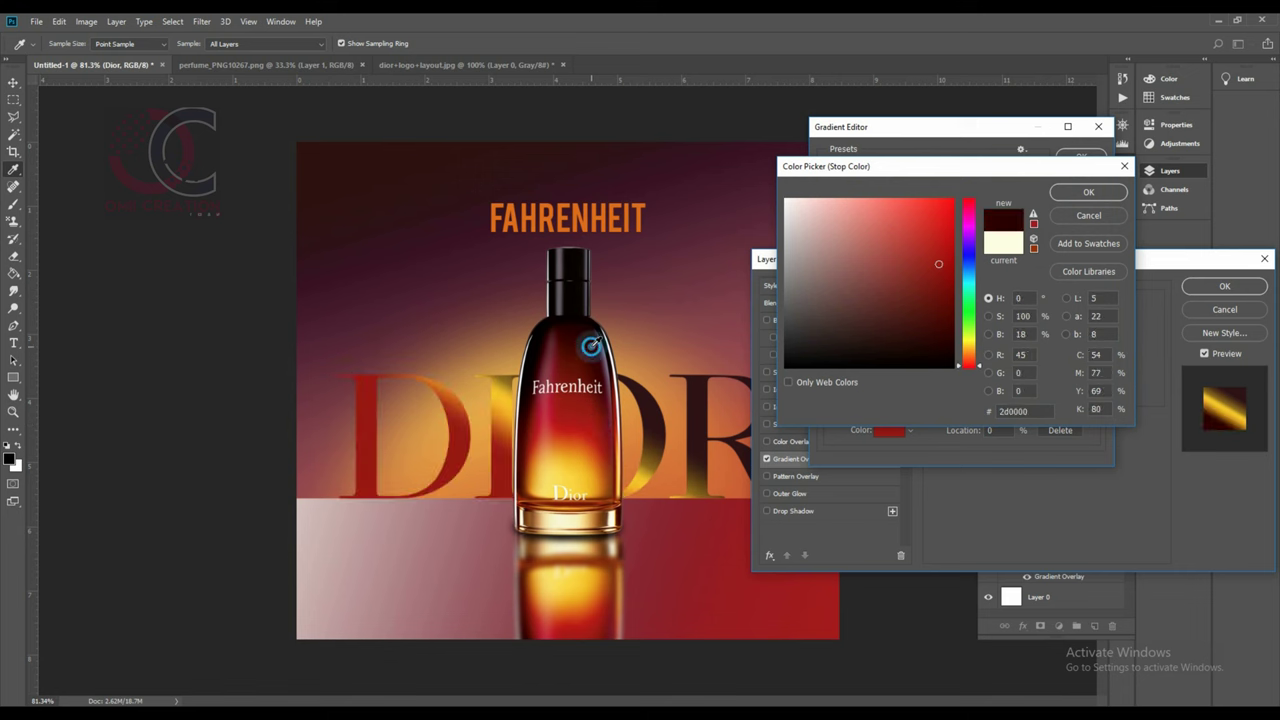
pyautogui.click(1088, 192)
pyautogui.click(1081, 155)
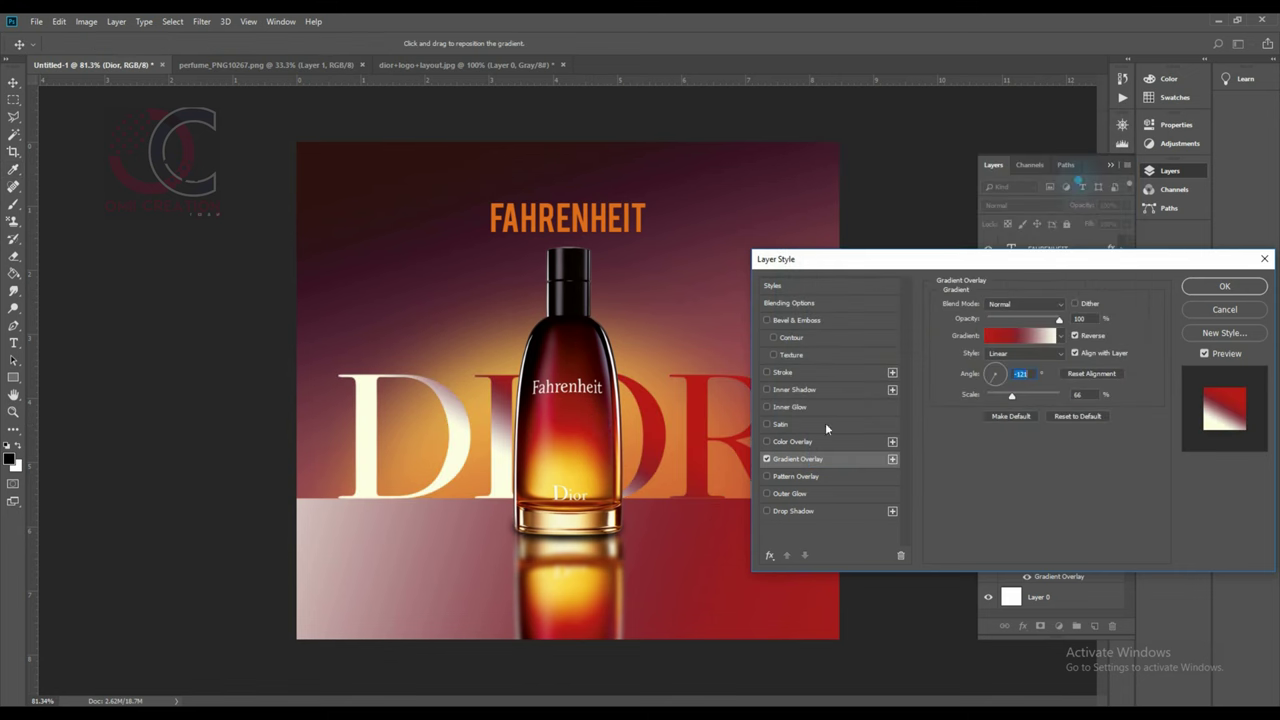
pyautogui.click(1224, 288)
pyautogui.click(751, 449)
pyautogui.click(1047, 412)
# - Duplicate the Dior layer as 'Dior Shadow' and flip it upside down below the lettering
pyautogui.hotkey('ctrl', 'j')
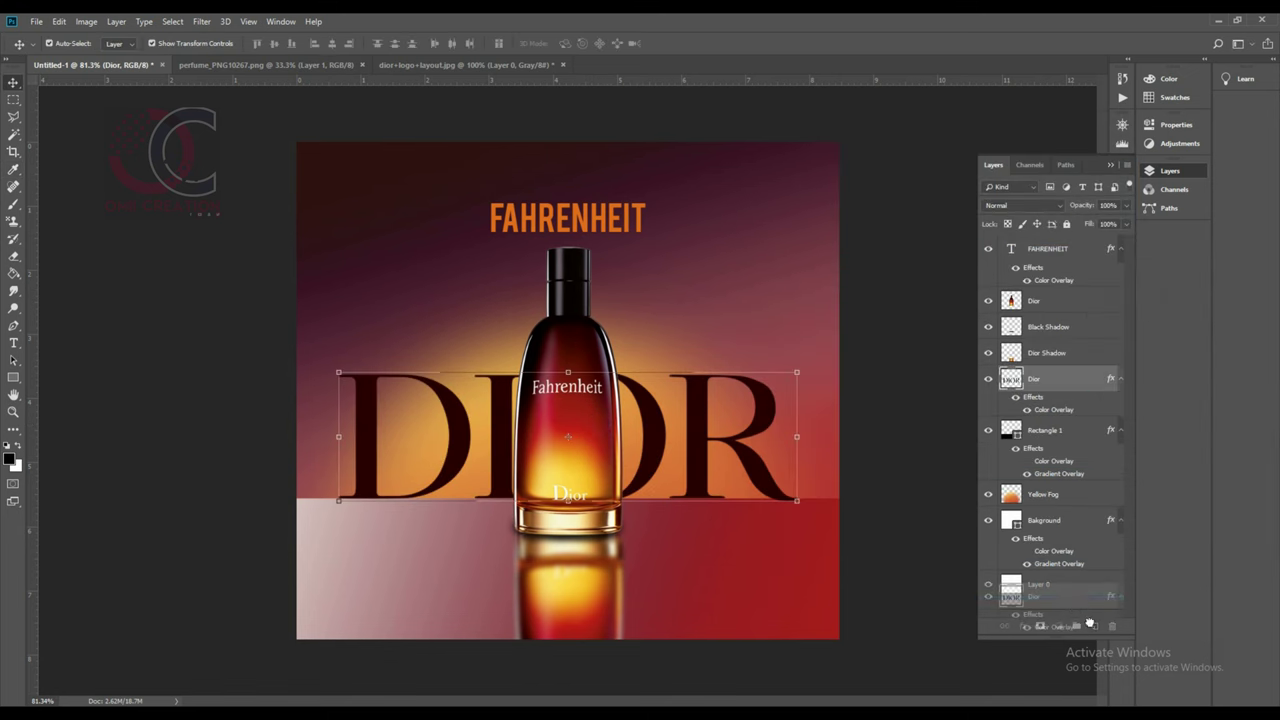
pyautogui.doubleClick(1046, 378)
pyautogui.write('Dior SShadow')
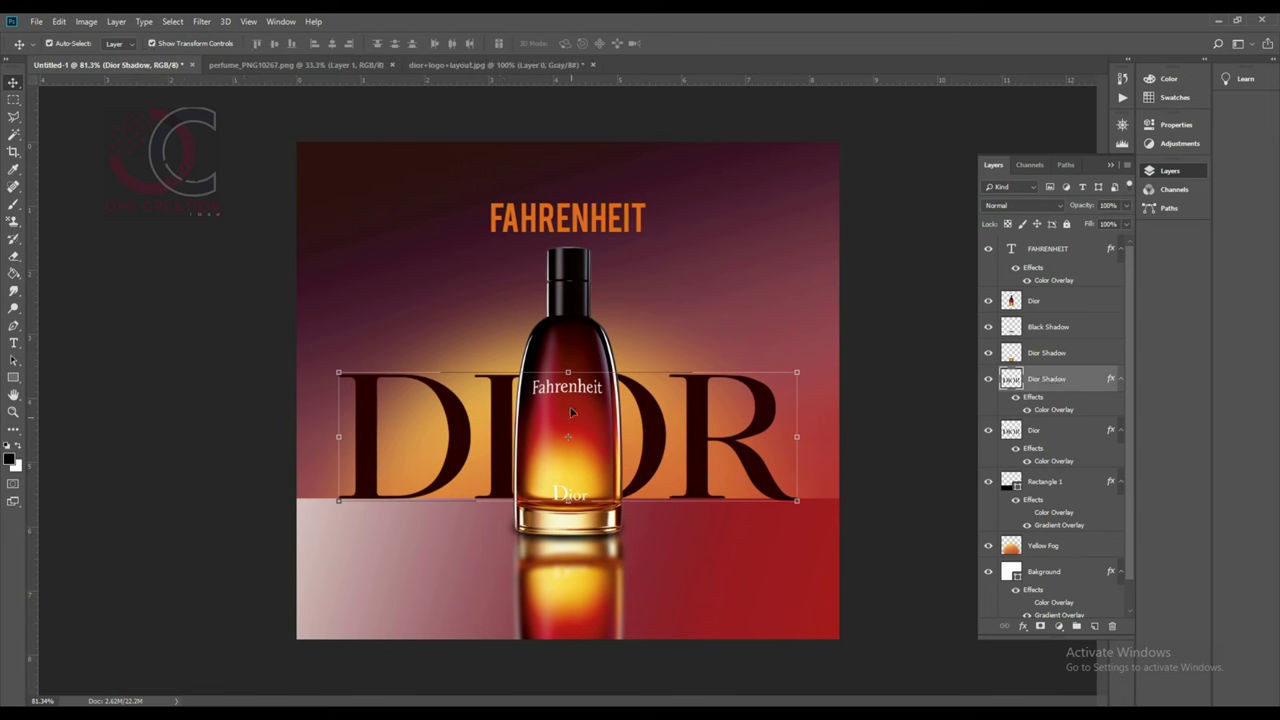
pyautogui.moveTo(568, 372); pyautogui.dragTo(559, 645)
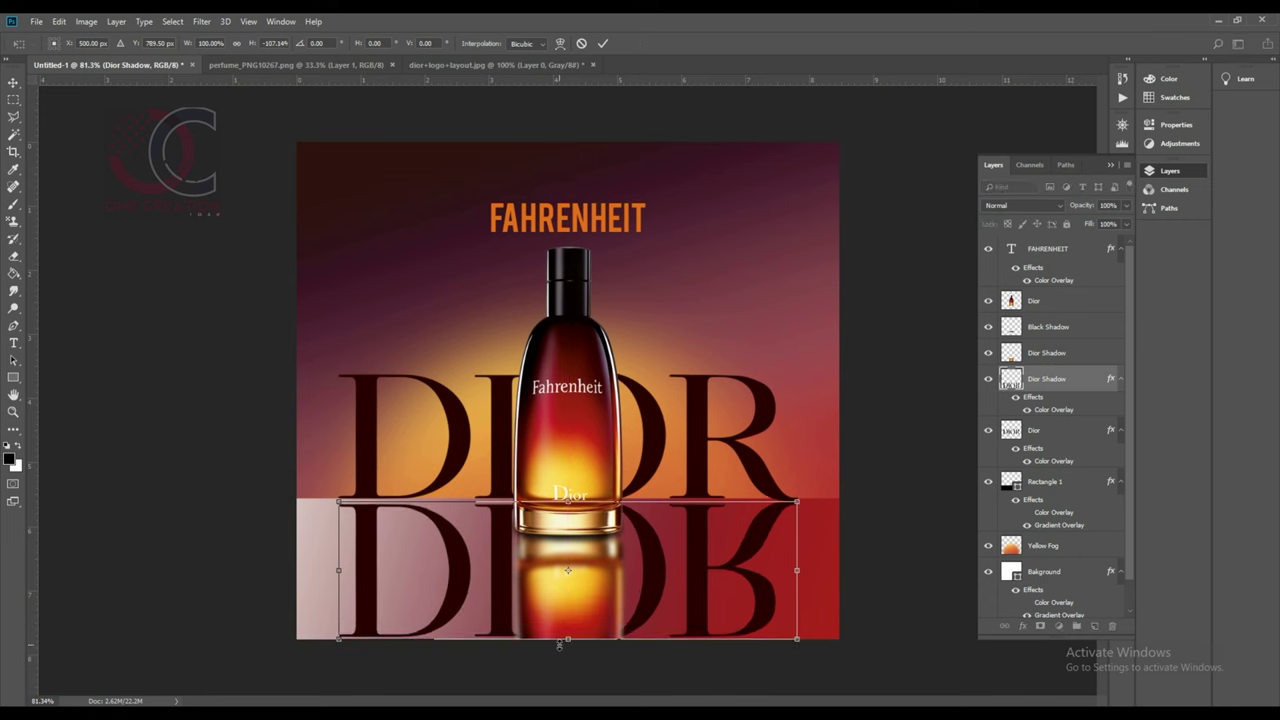
pyautogui.moveTo(559, 645); pyautogui.dragTo(566, 497)
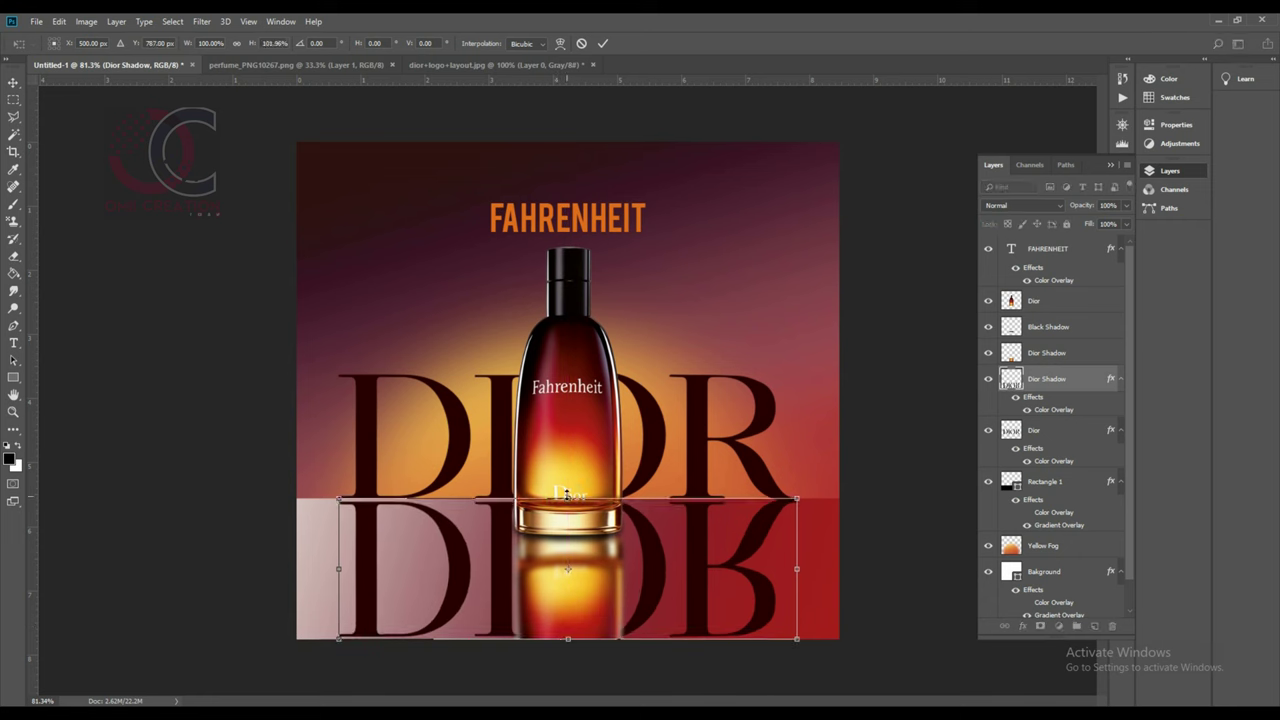
pyautogui.press('Return')
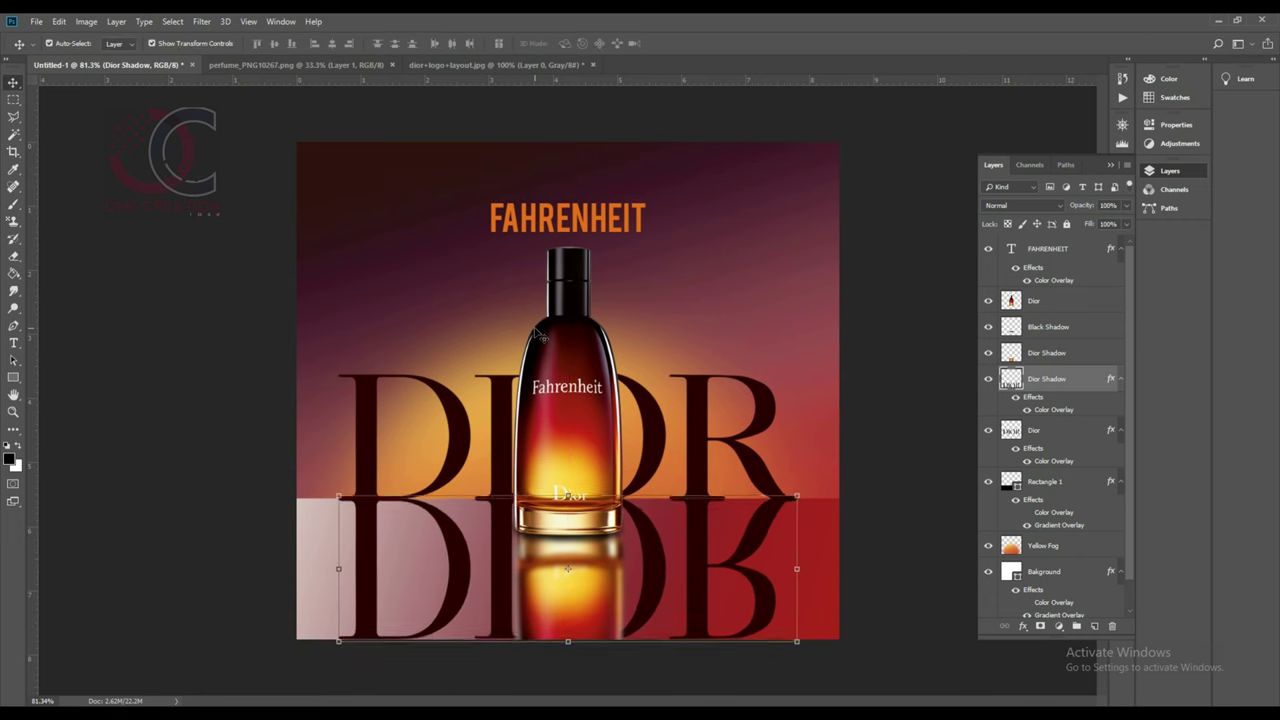
# - Blur the reflection 5.4 px, fade it to 45% opacity, and place it beneath the Dior layer
pyautogui.click(201, 21)
pyautogui.click(394, 226)
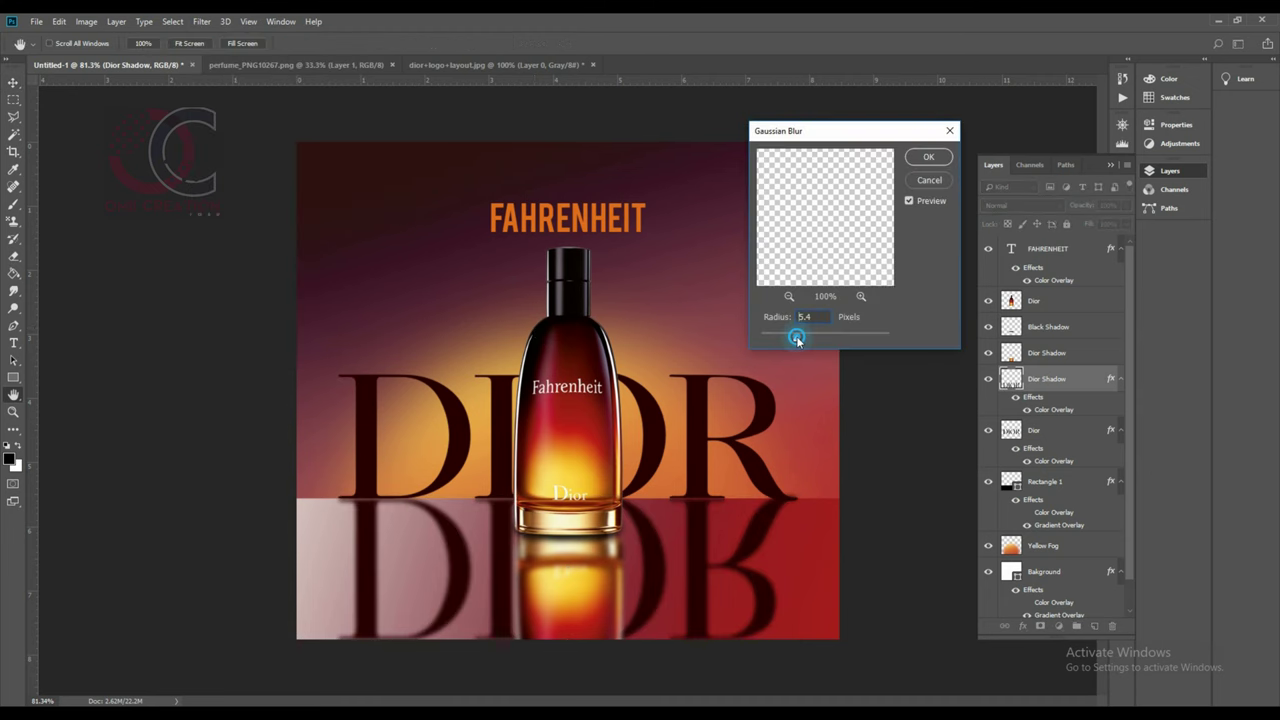
pyautogui.press('Return')
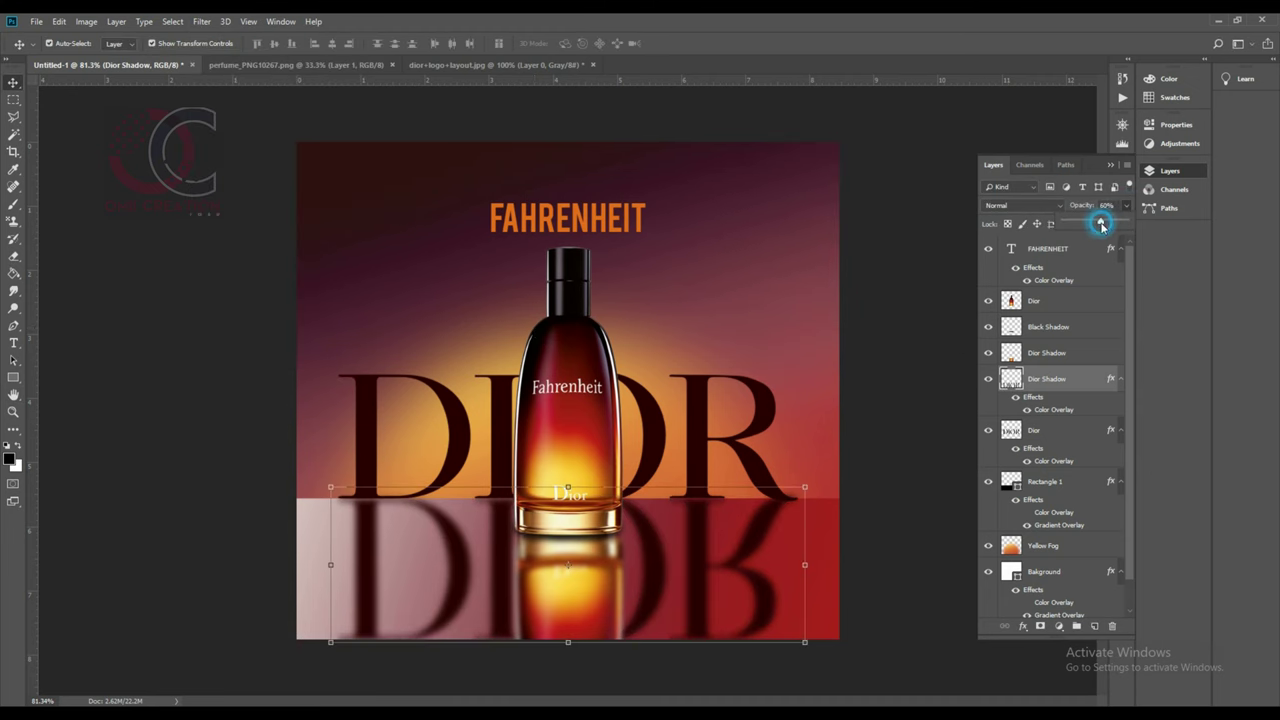
pyautogui.moveTo(1100, 224); pyautogui.dragTo(1095, 224)
pyautogui.moveTo(567, 487); pyautogui.dragTo(567, 492)
pyautogui.press('Return')
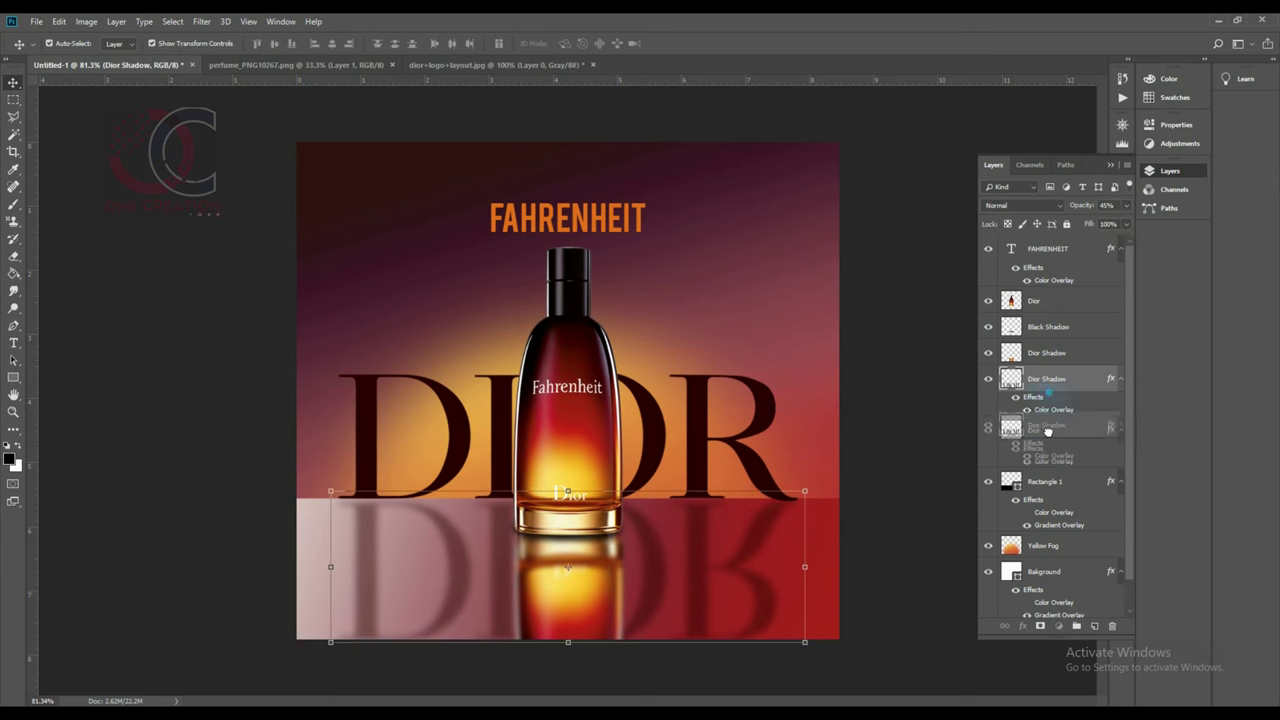
pyautogui.moveTo(1066, 382); pyautogui.dragTo(1068, 440)
pyautogui.hotkey('ctrl', '-')
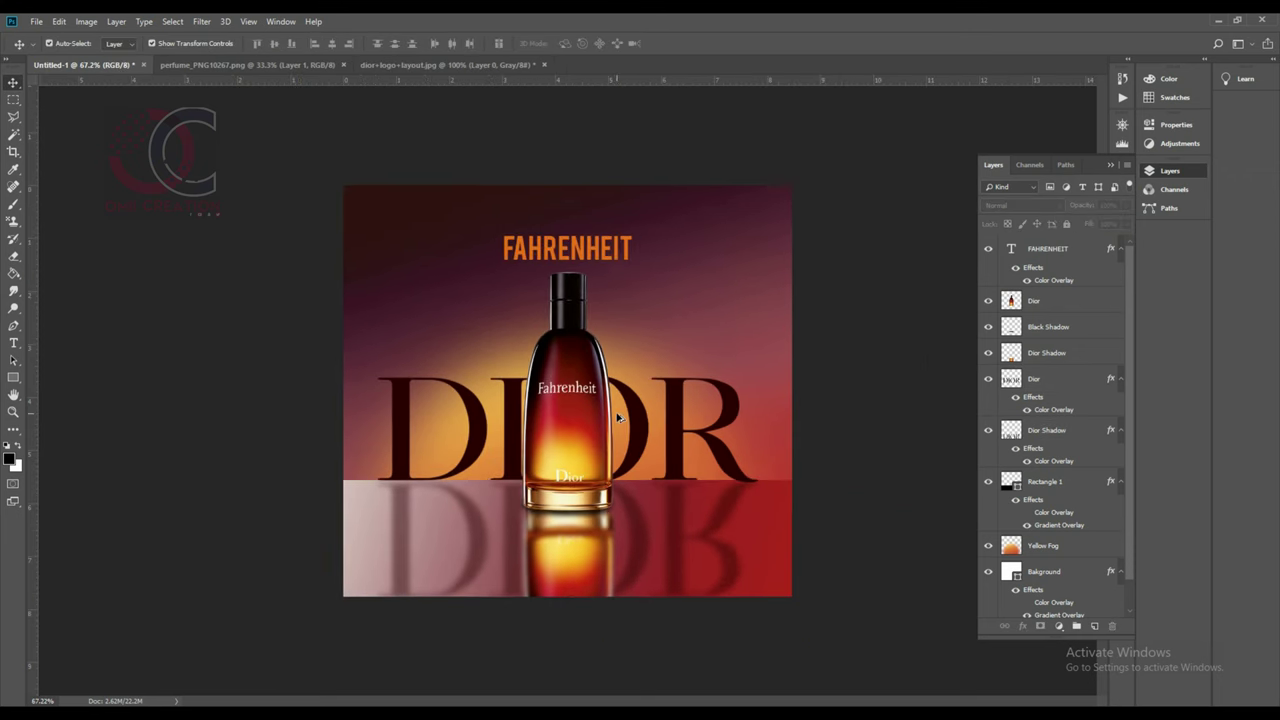
# - Type the #OMIICREATION tag and move it across the design
pyautogui.hotkey('ctrl', '+')
pyautogui.press('t')
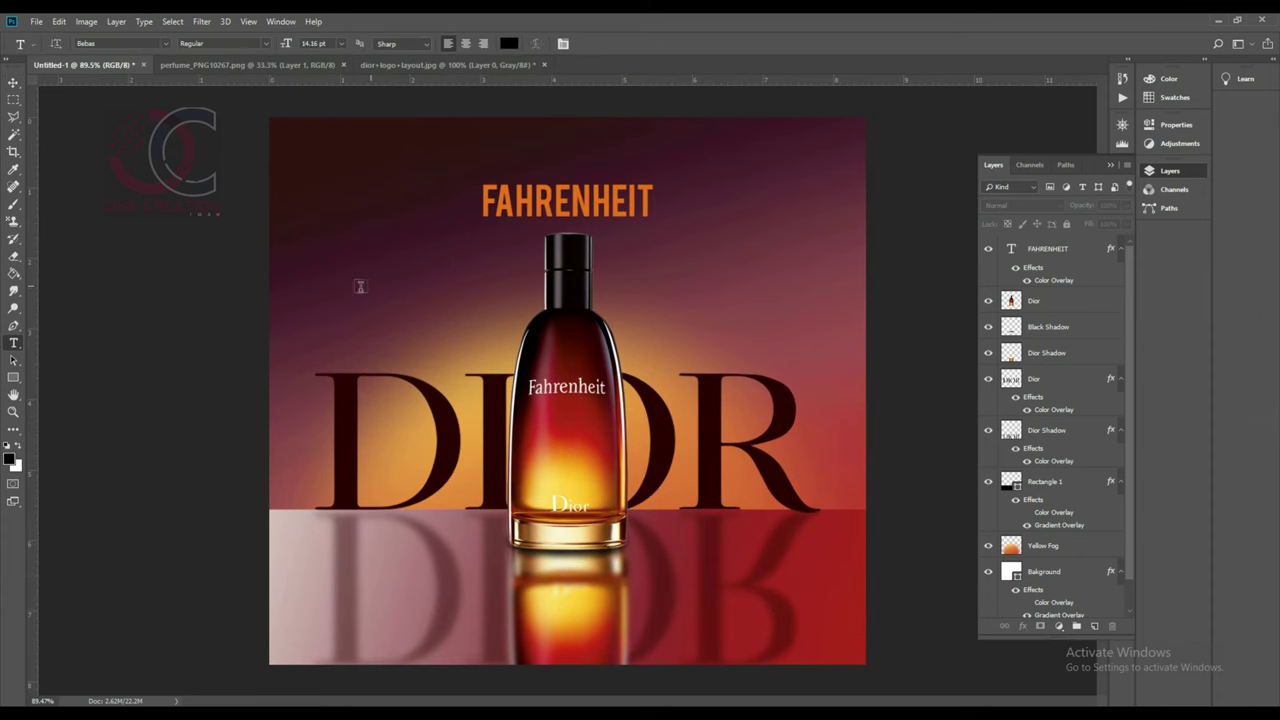
pyautogui.click(338, 292)
pyautogui.write('#OMIICREAT')
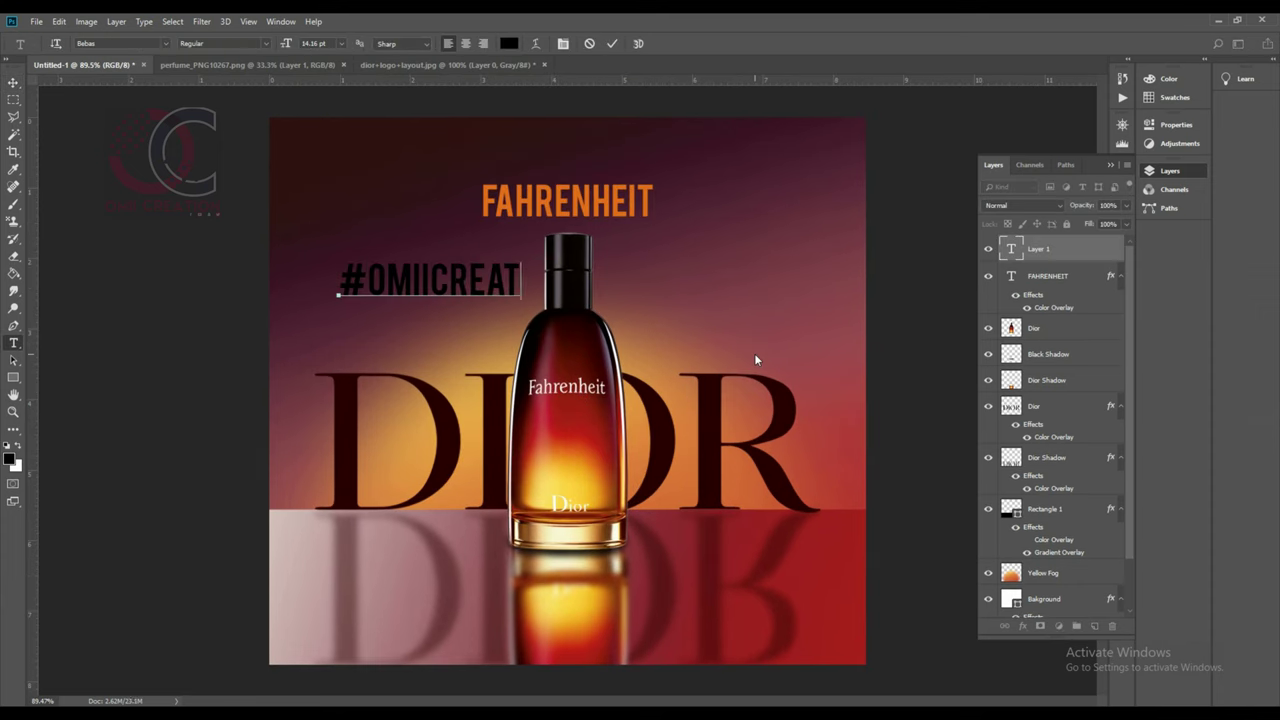
pyautogui.write('ION')
pyautogui.hotkey('ctrl', 'Return')
pyautogui.moveTo(500, 289)
pyautogui.mouseDown()
pyautogui.moveTo(820, 657)
pyautogui.moveTo(791, 657)
pyautogui.moveTo(750, 377)
pyautogui.mouseUp()
# - Shrink the tag to sit beside the R of DIOR and give it a Color Overlay
pyautogui.hotkey('ctrl', 't')
pyautogui.press('Return')
pyautogui.doubleClick(1080, 248)
pyautogui.click(1215, 290)
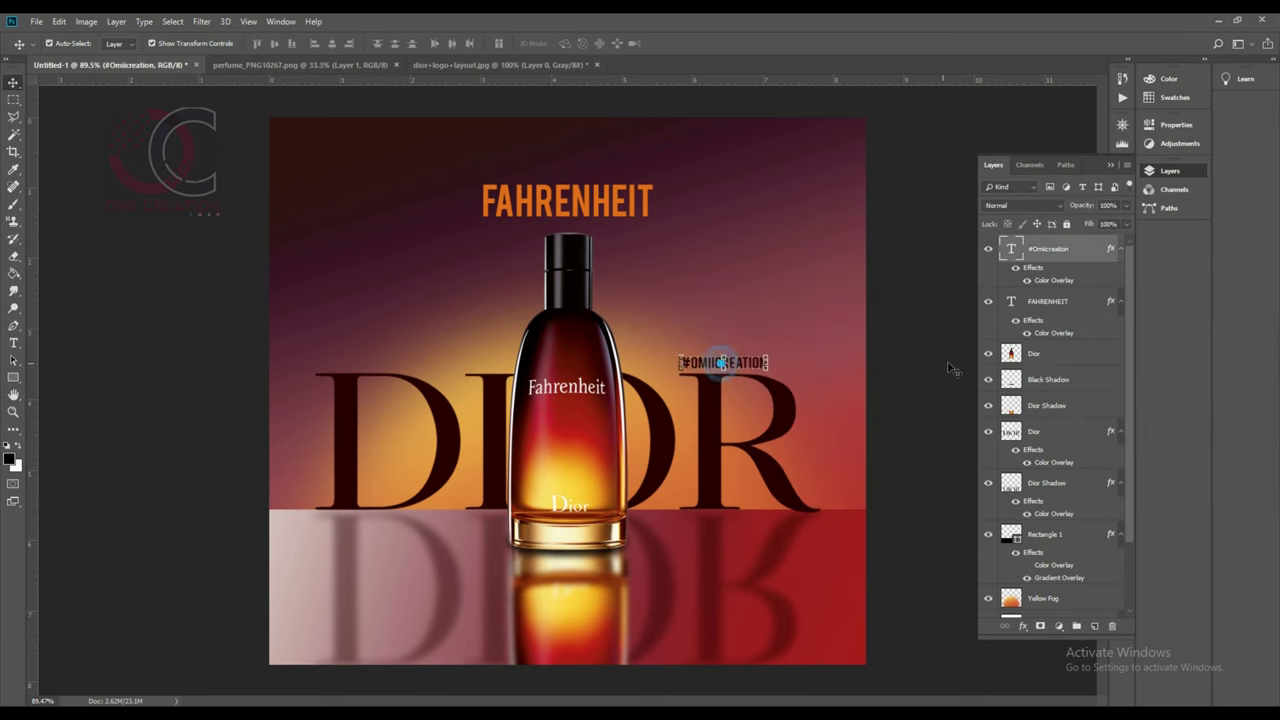
pyautogui.click(948, 369)
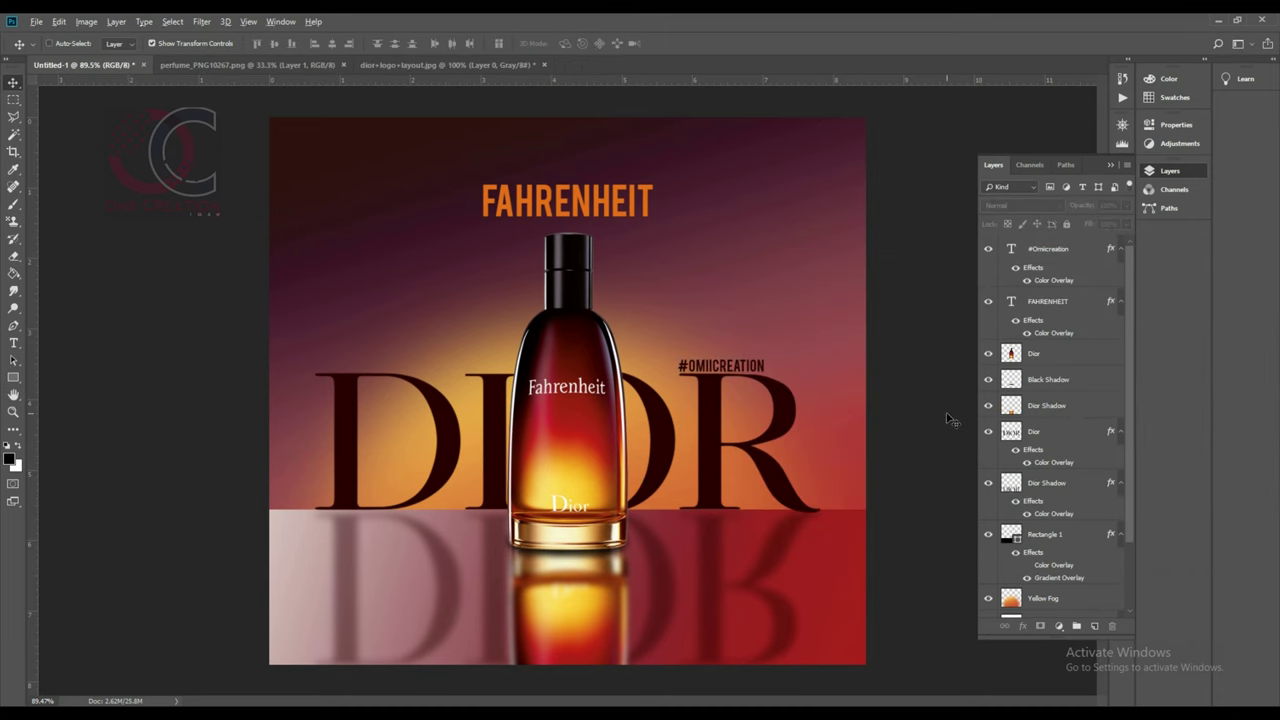
# - Save the design as 'Final Perfum Design' in Photoshop PSD format
pyautogui.hotkey('ctrl', 's')
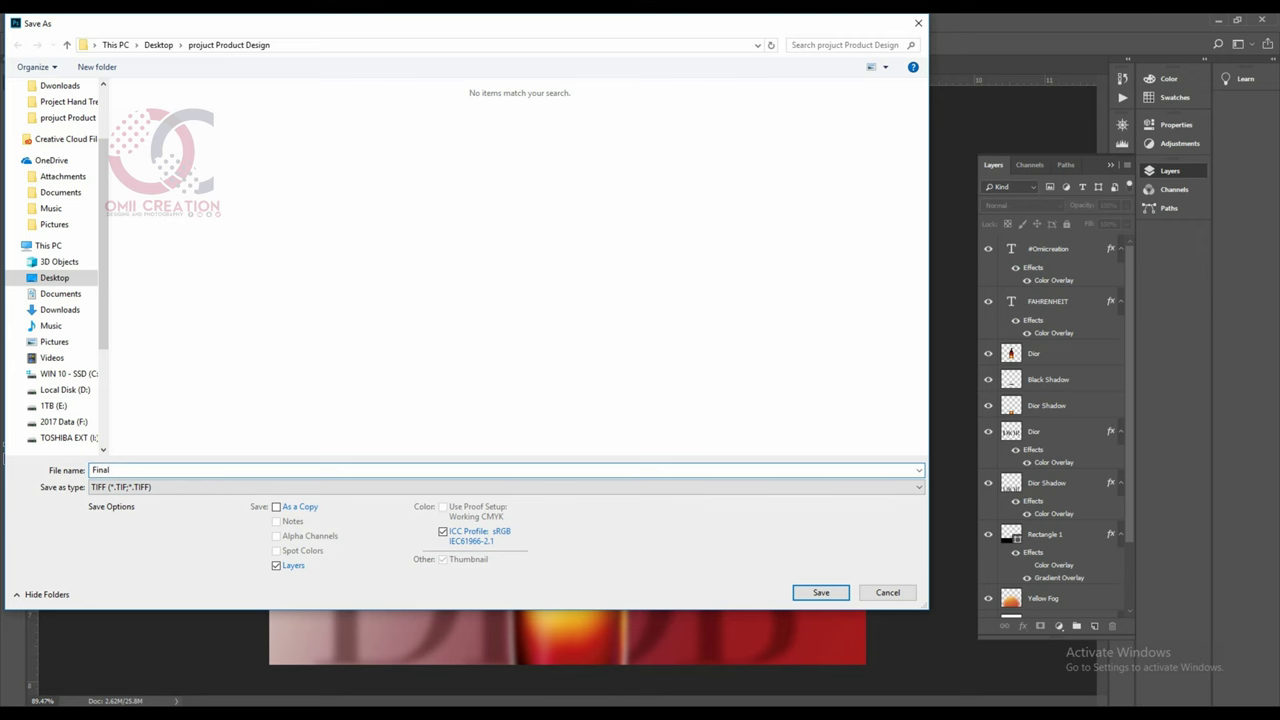
pyautogui.write('Final Perfum Design')
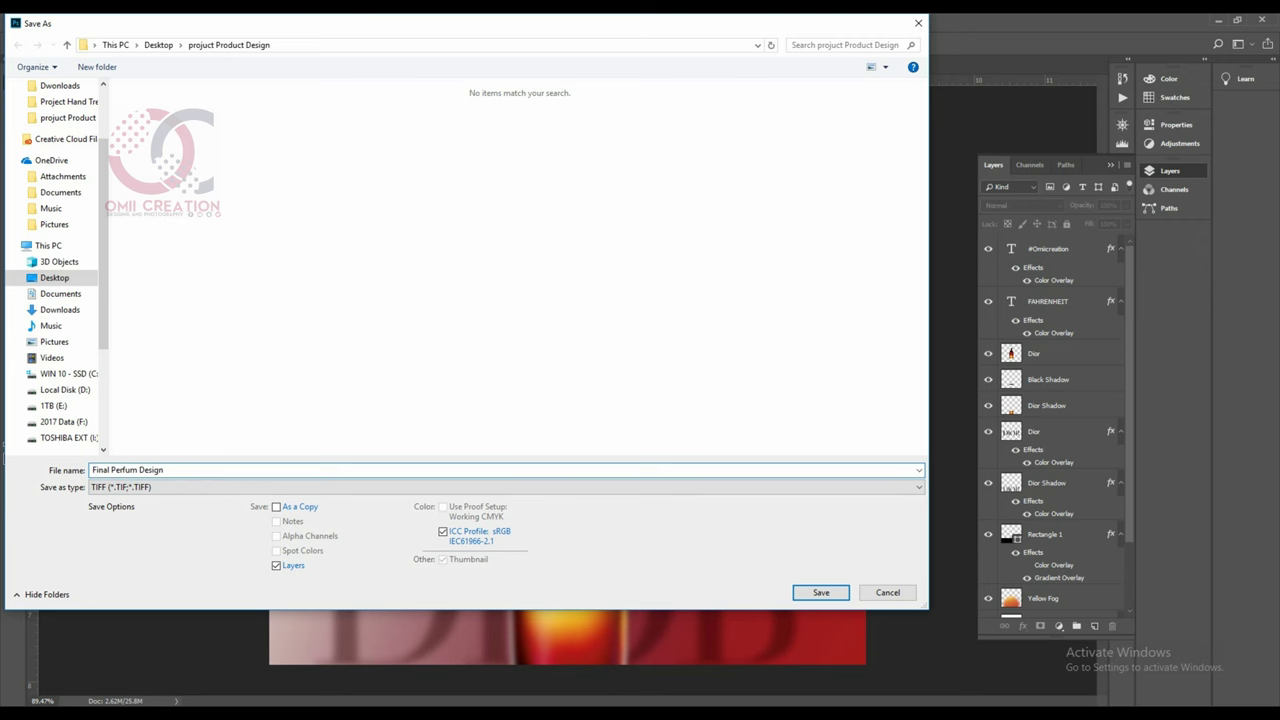
pyautogui.click(278, 487)
pyautogui.click(278, 506)
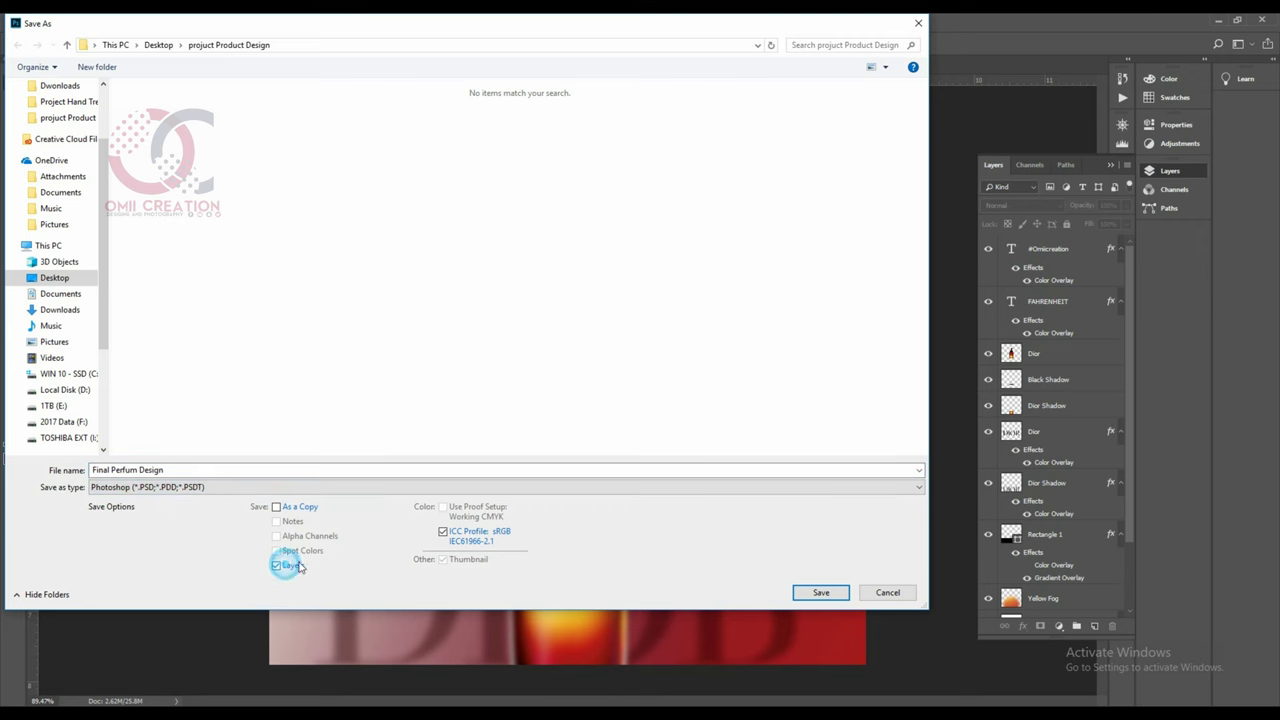
pyautogui.press('Return')
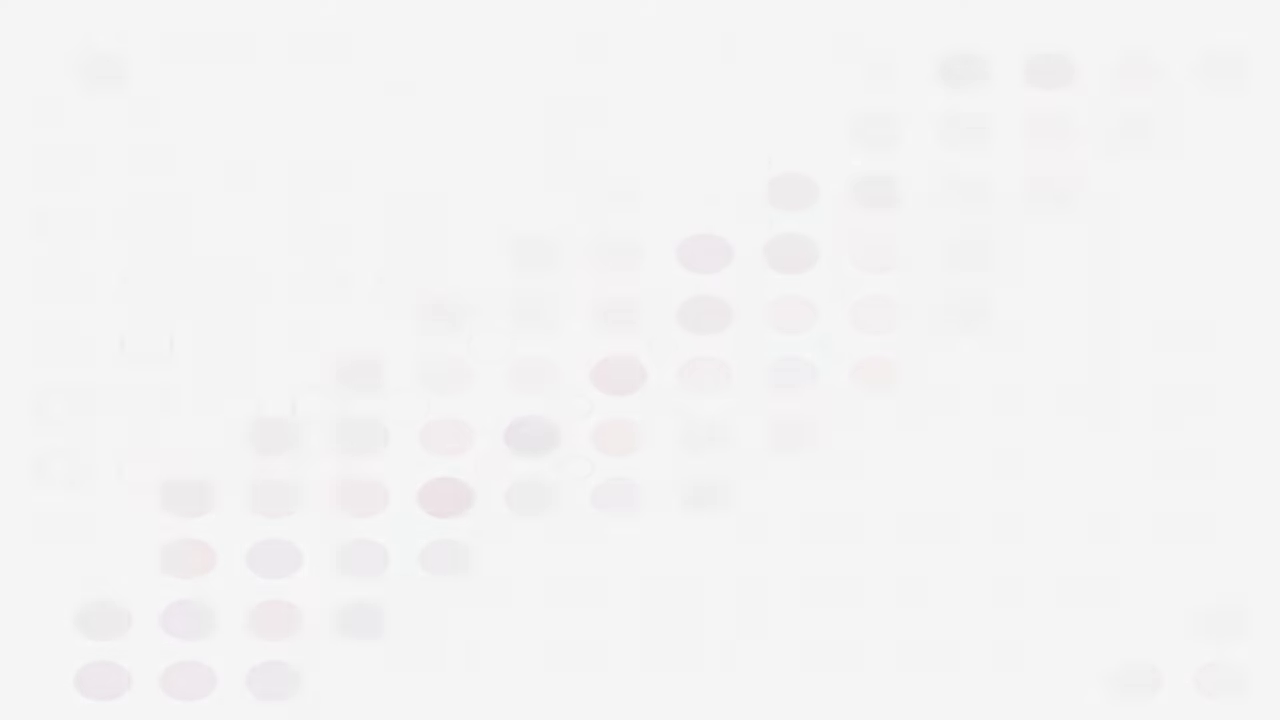